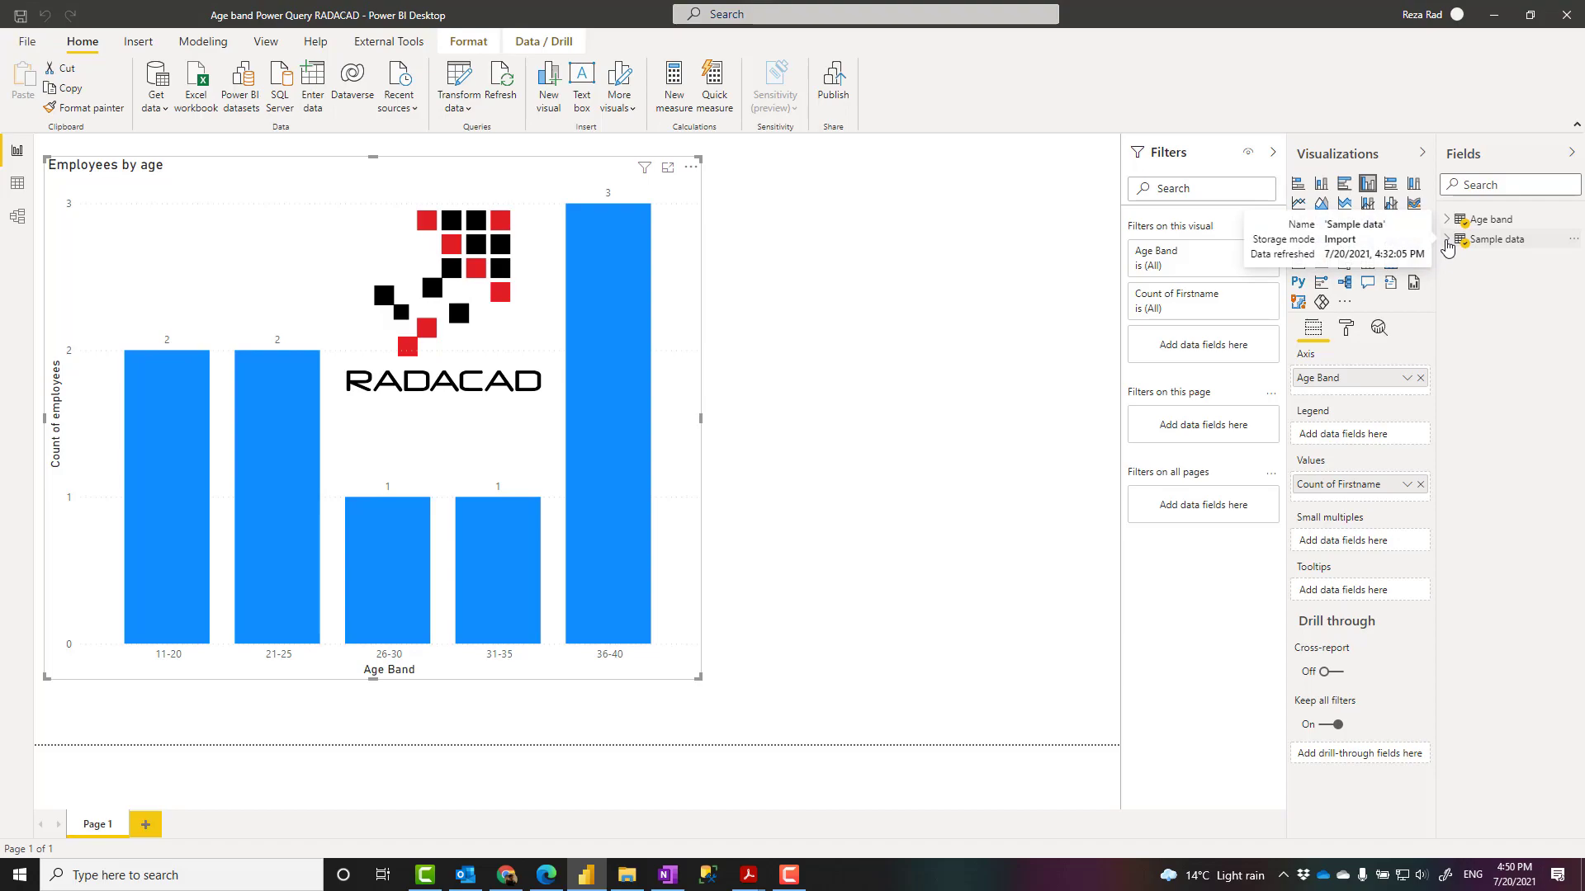
Step: Review the available options for the Age field of the Sample data table, leaving the field unchanged
left_click(1574, 261)
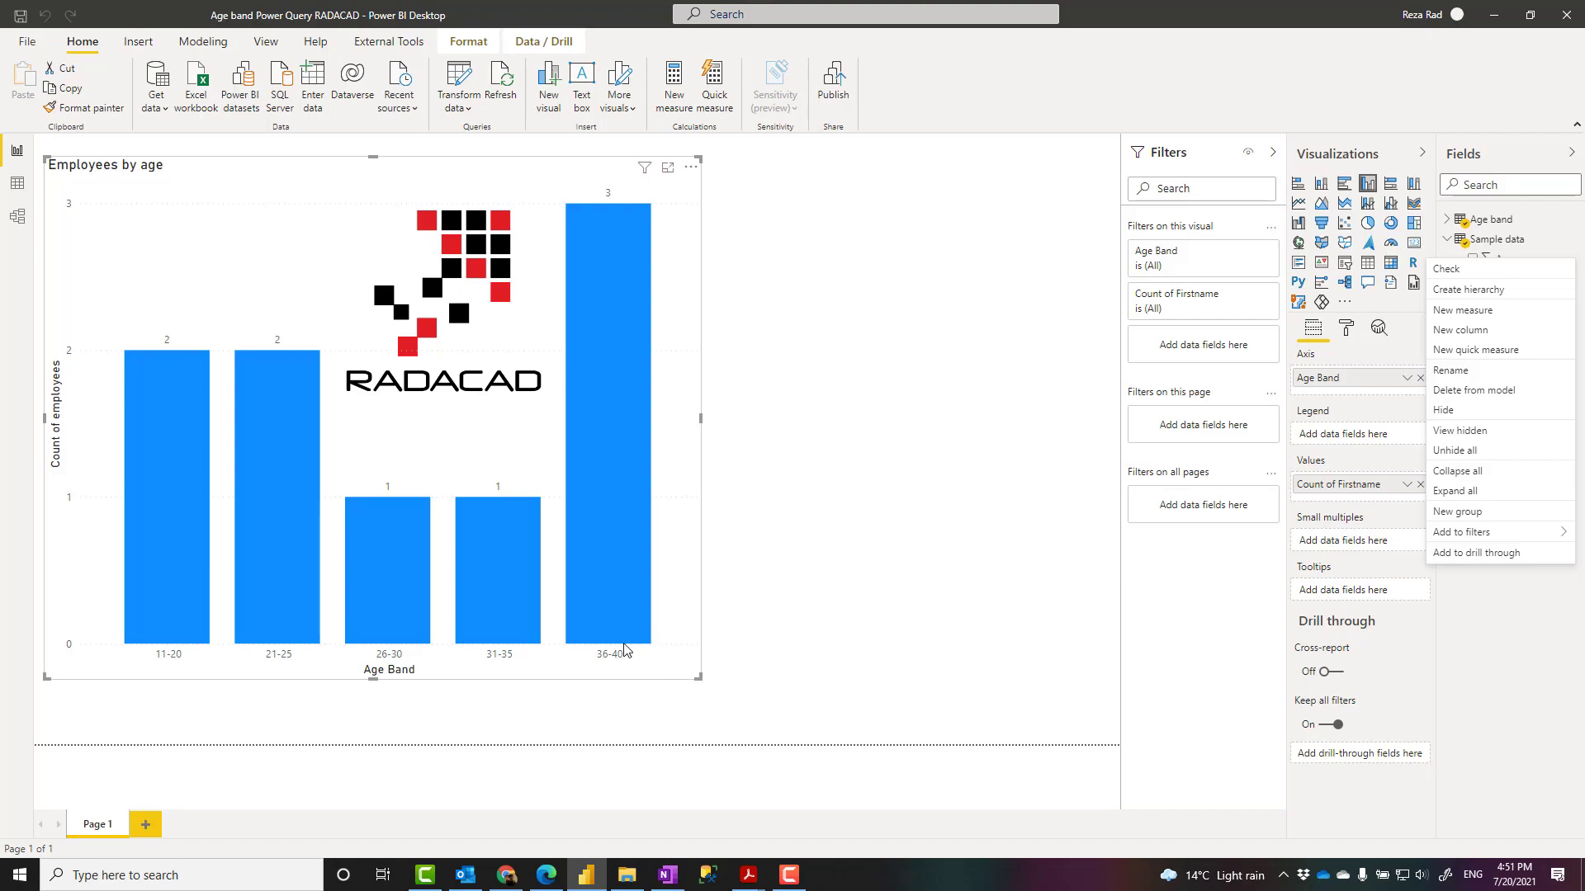
left_click(682, 598)
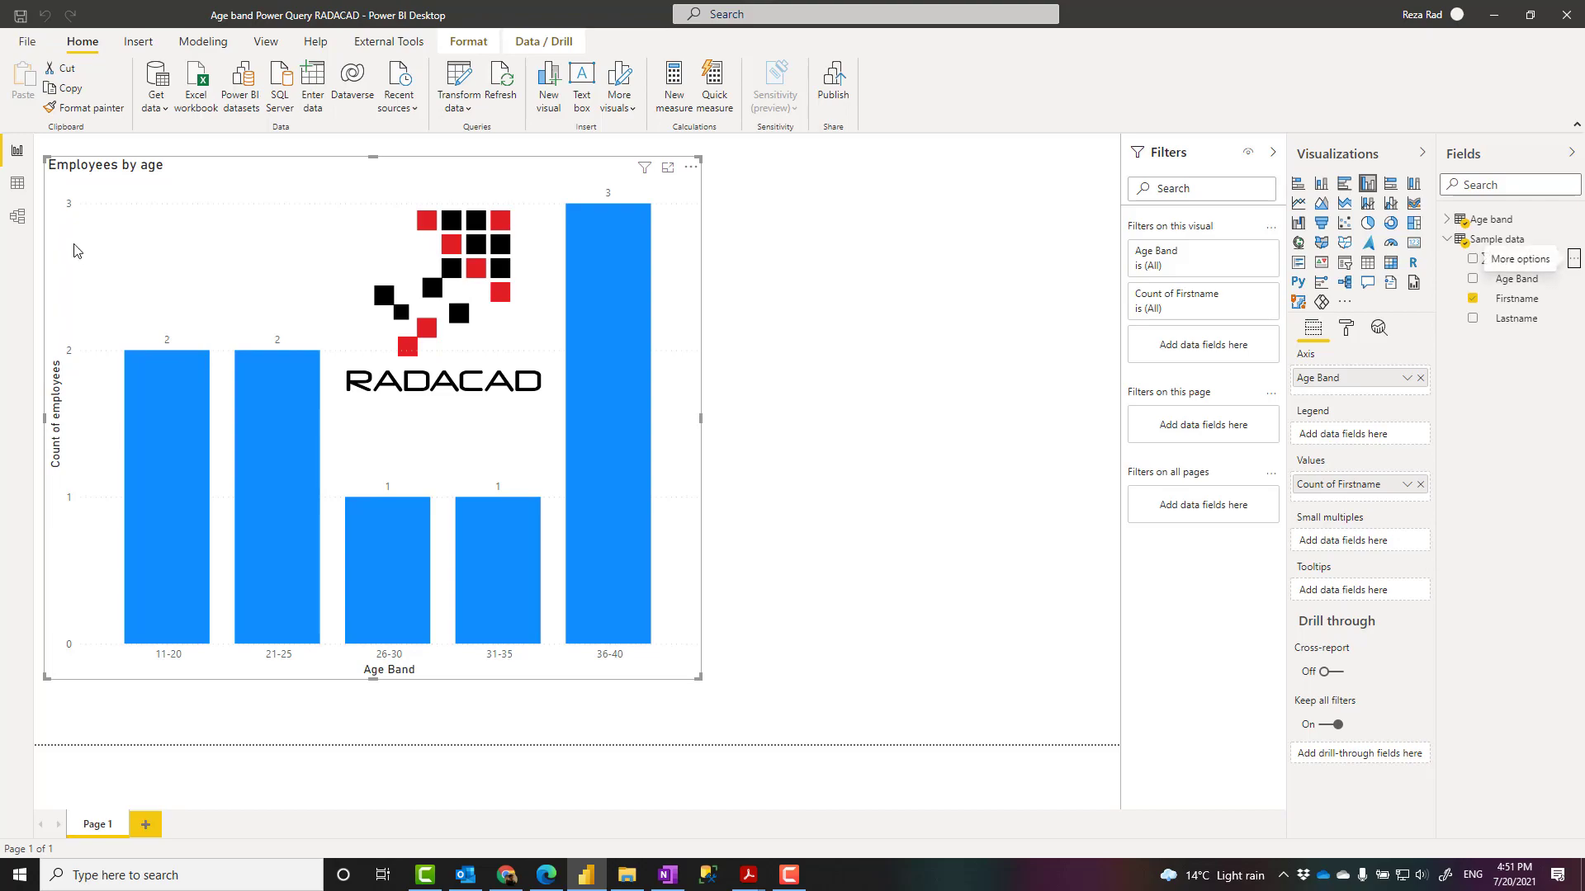
Step: Examine the Age band table in the data view, marking its bands, Start and End values and Sort order column
left_click(18, 185)
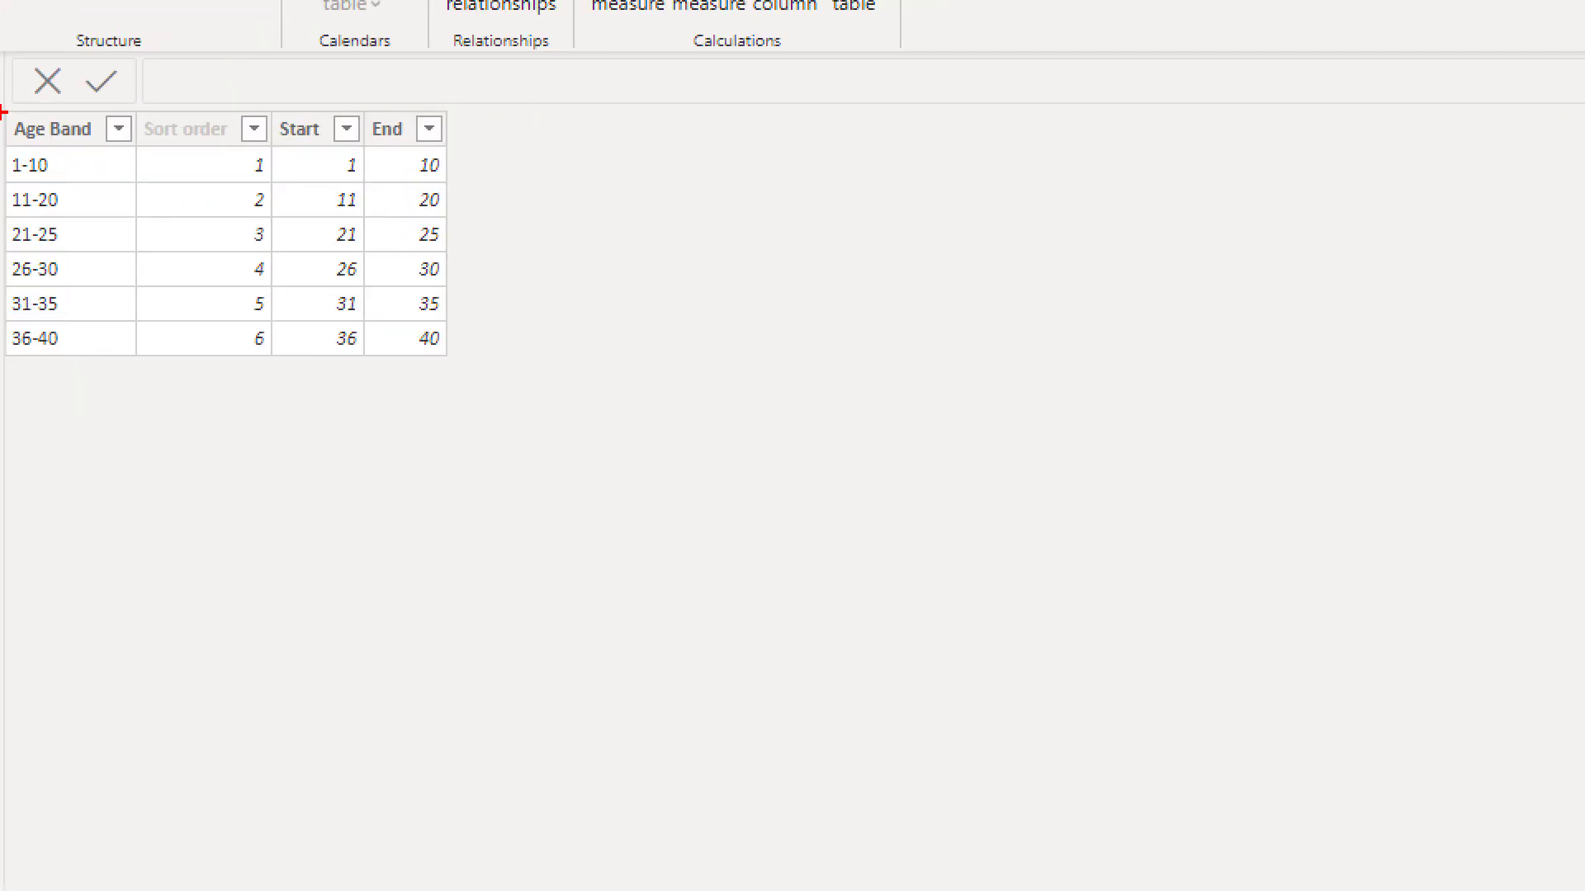
mouse_move(4, 111)
left_mouse_down()
mouse_move(116, 238)
mouse_move(510, 397)
left_mouse_up()
mouse_move(4, 181)
left_mouse_down()
mouse_move(77, 190)
mouse_move(30, 215)
mouse_move(138, 220)
left_mouse_up()
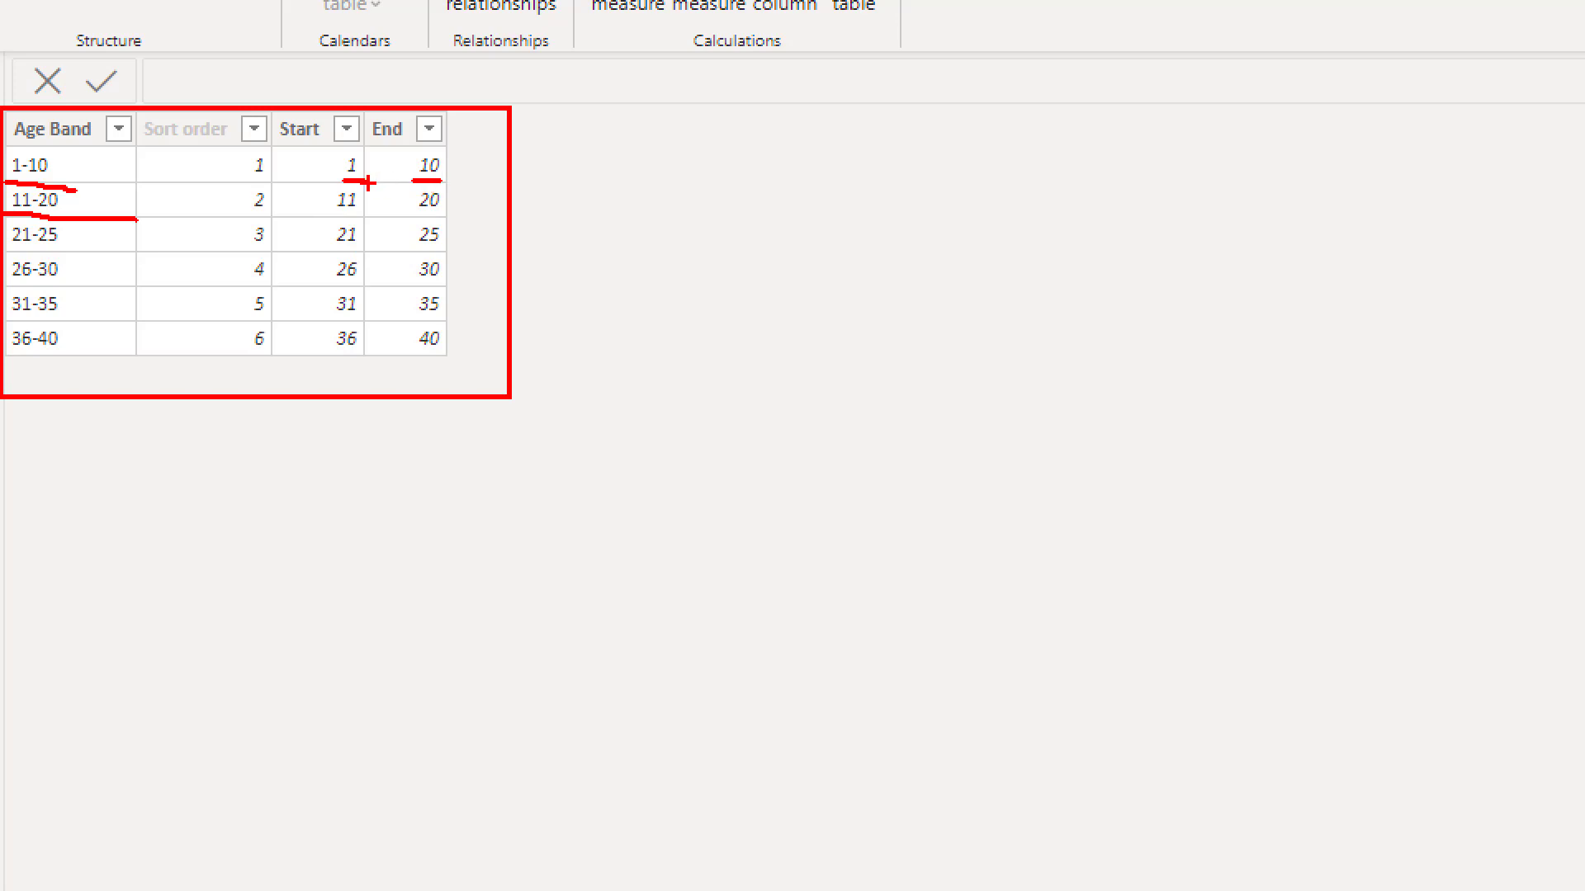
left_click_drag(143, 110, 271, 371)
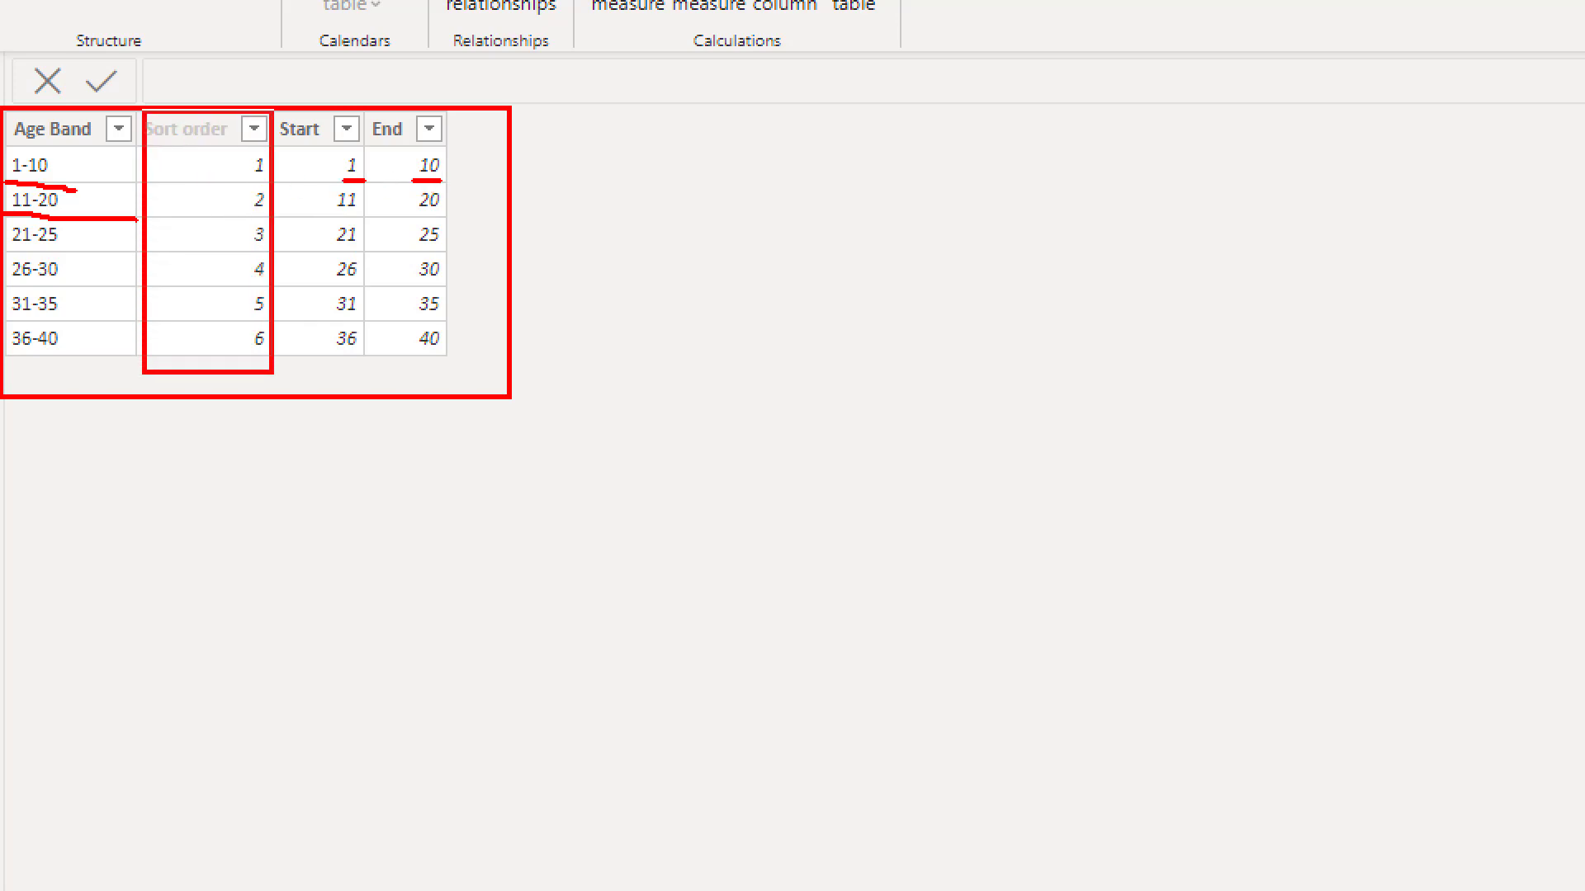
mouse_move(188, 104)
left_mouse_down()
mouse_move(64, 79)
mouse_move(63, 92)
left_mouse_up()
left_click_drag(50, 60, 60, 91)
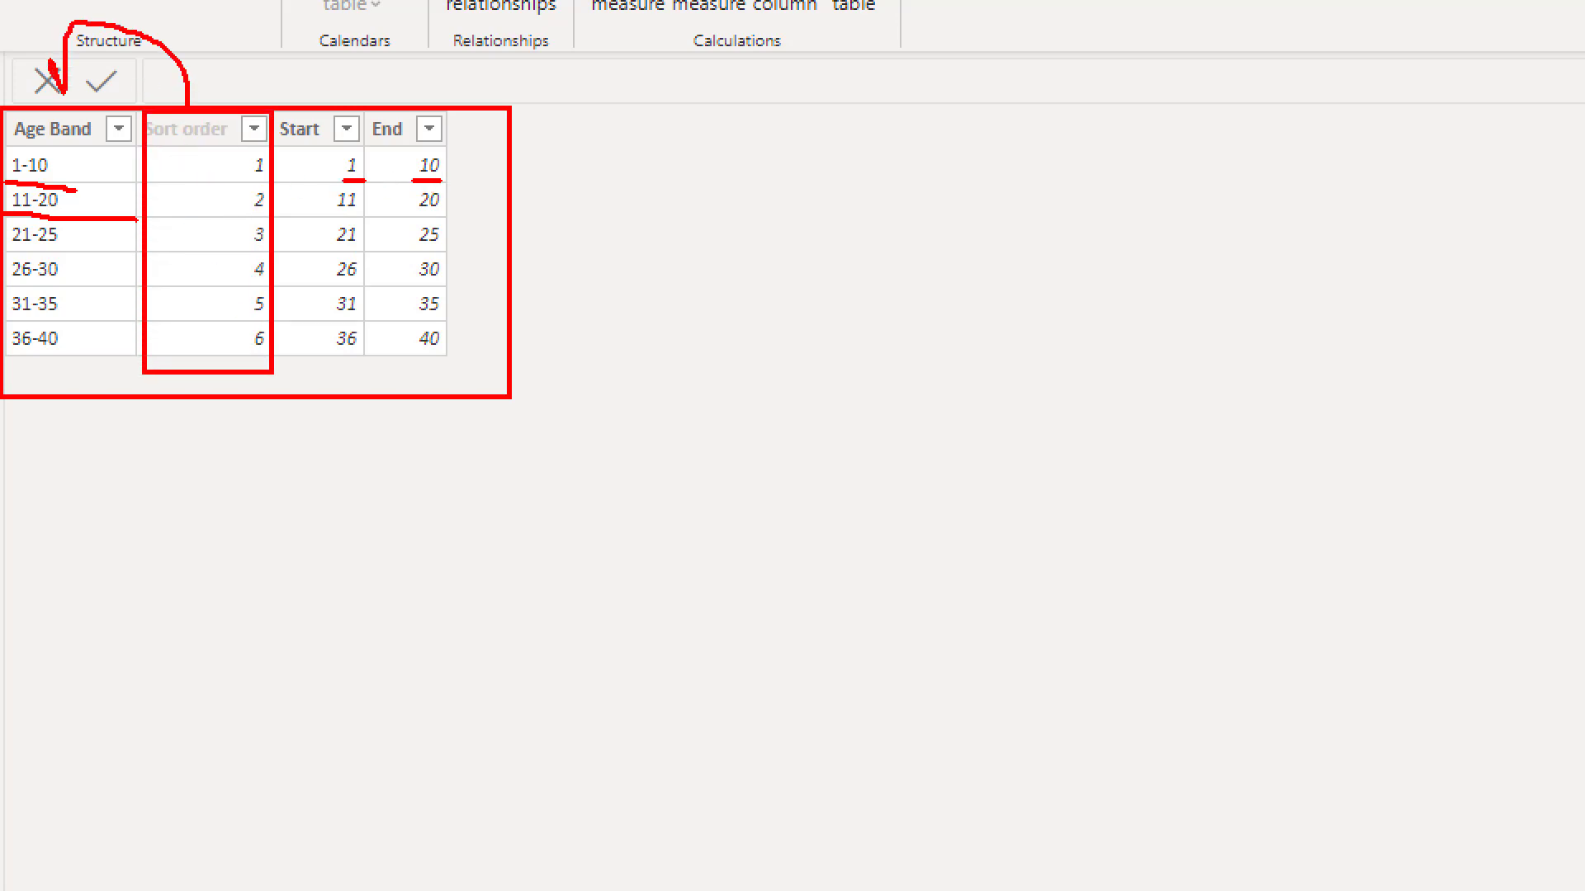
key("Escape")
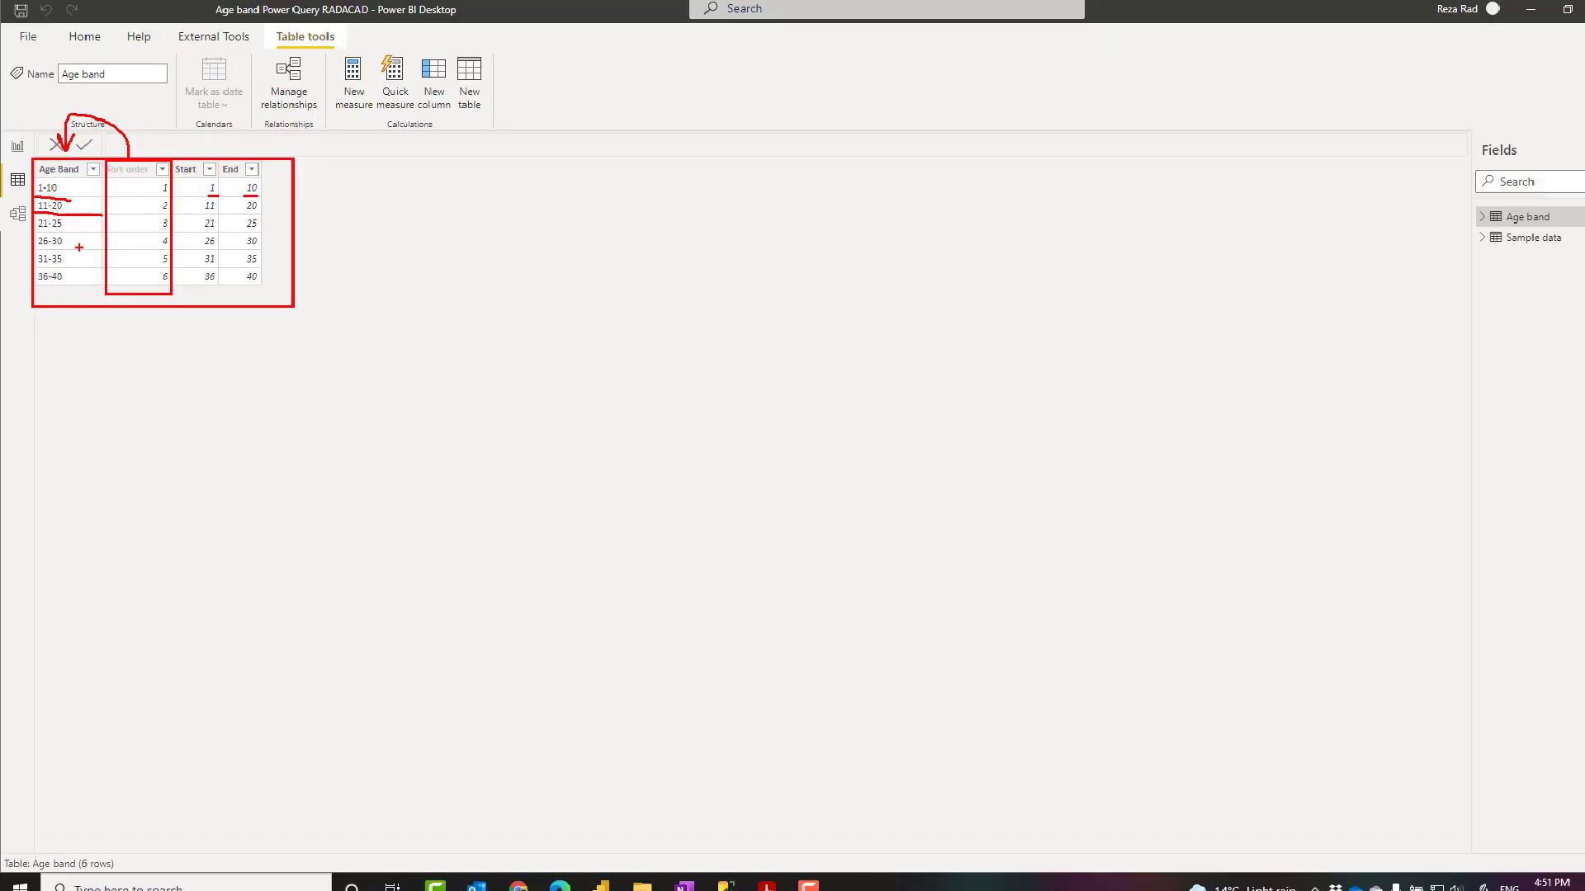
Step: Examine the Age and Age Band columns of the Sample data table and compare them with the Age band table
left_click(1486, 238)
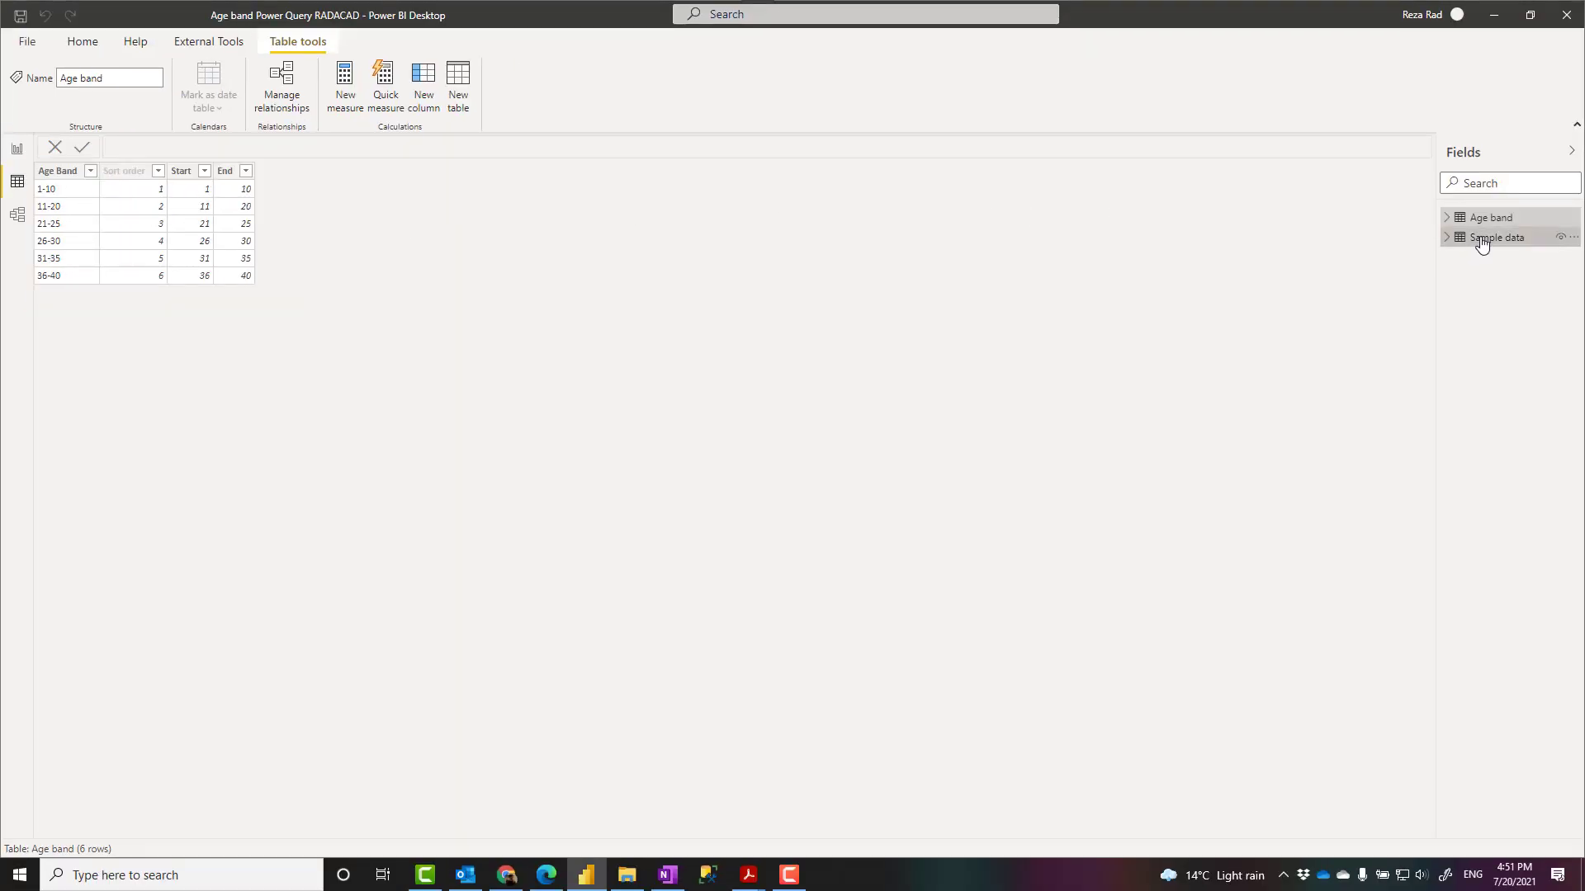
key("ctrl+1")
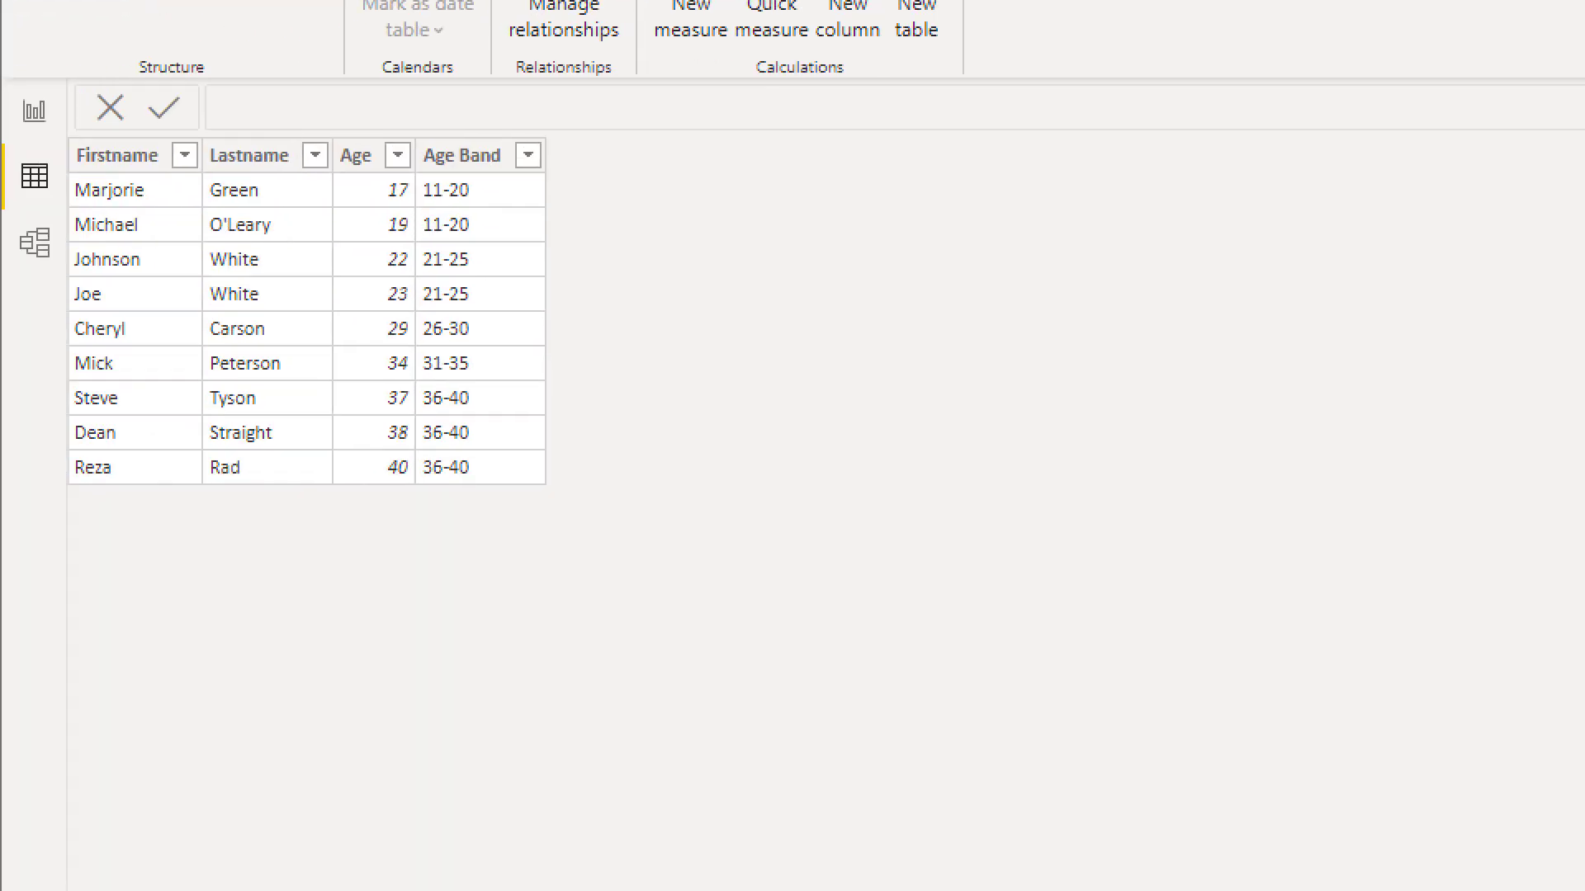
left_click(198, 253)
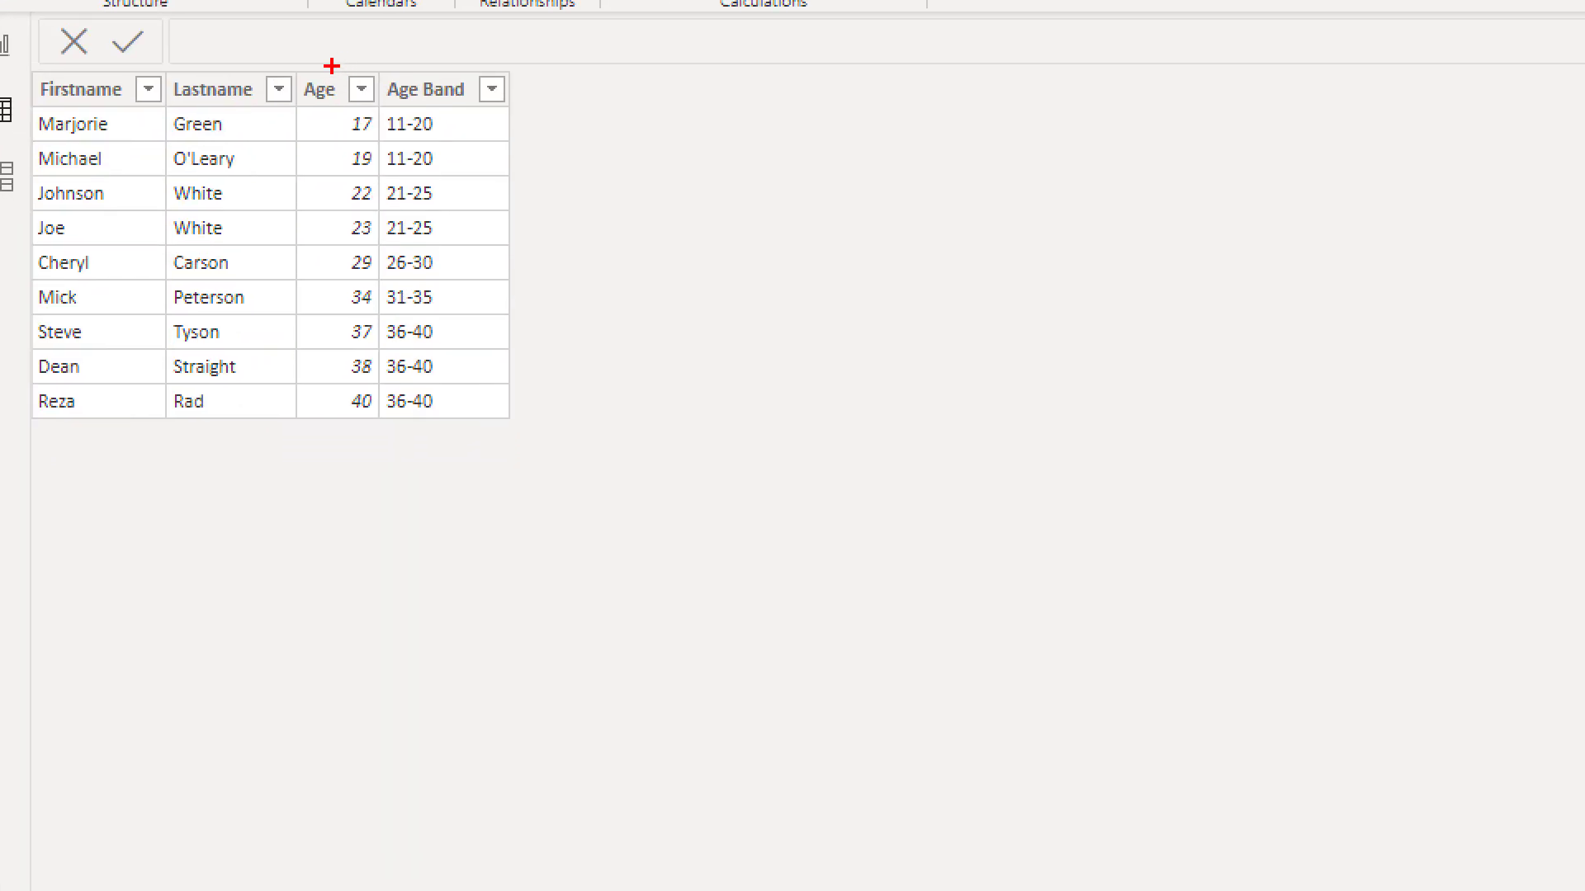
left_click_drag(460, 58, 364, 419)
left_click_drag(389, 60, 479, 440)
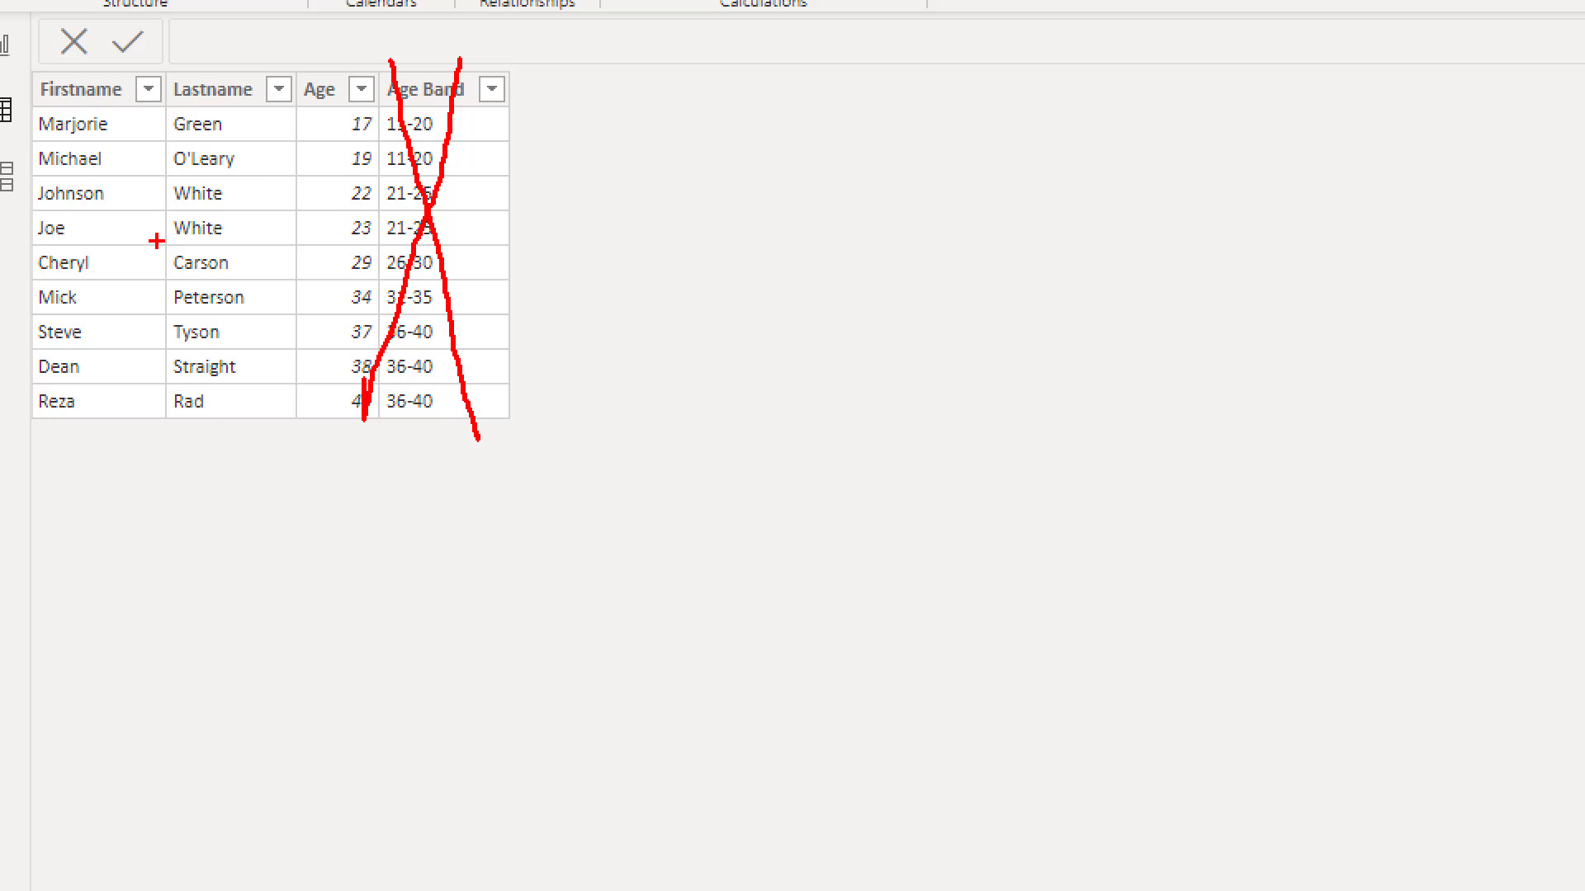
key("Escape")
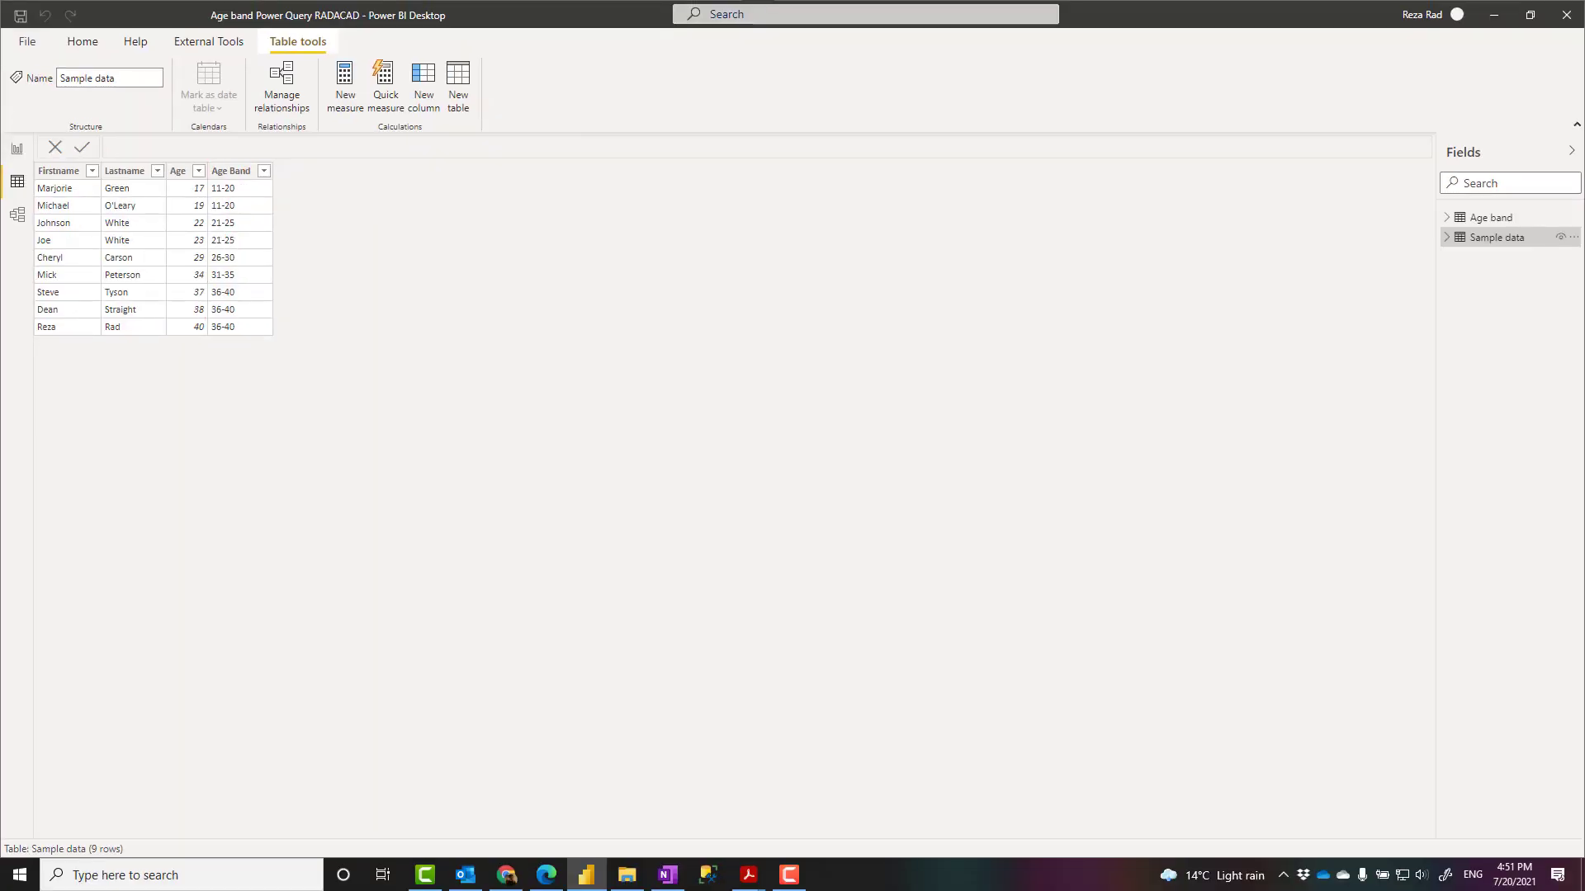
left_click(1492, 219)
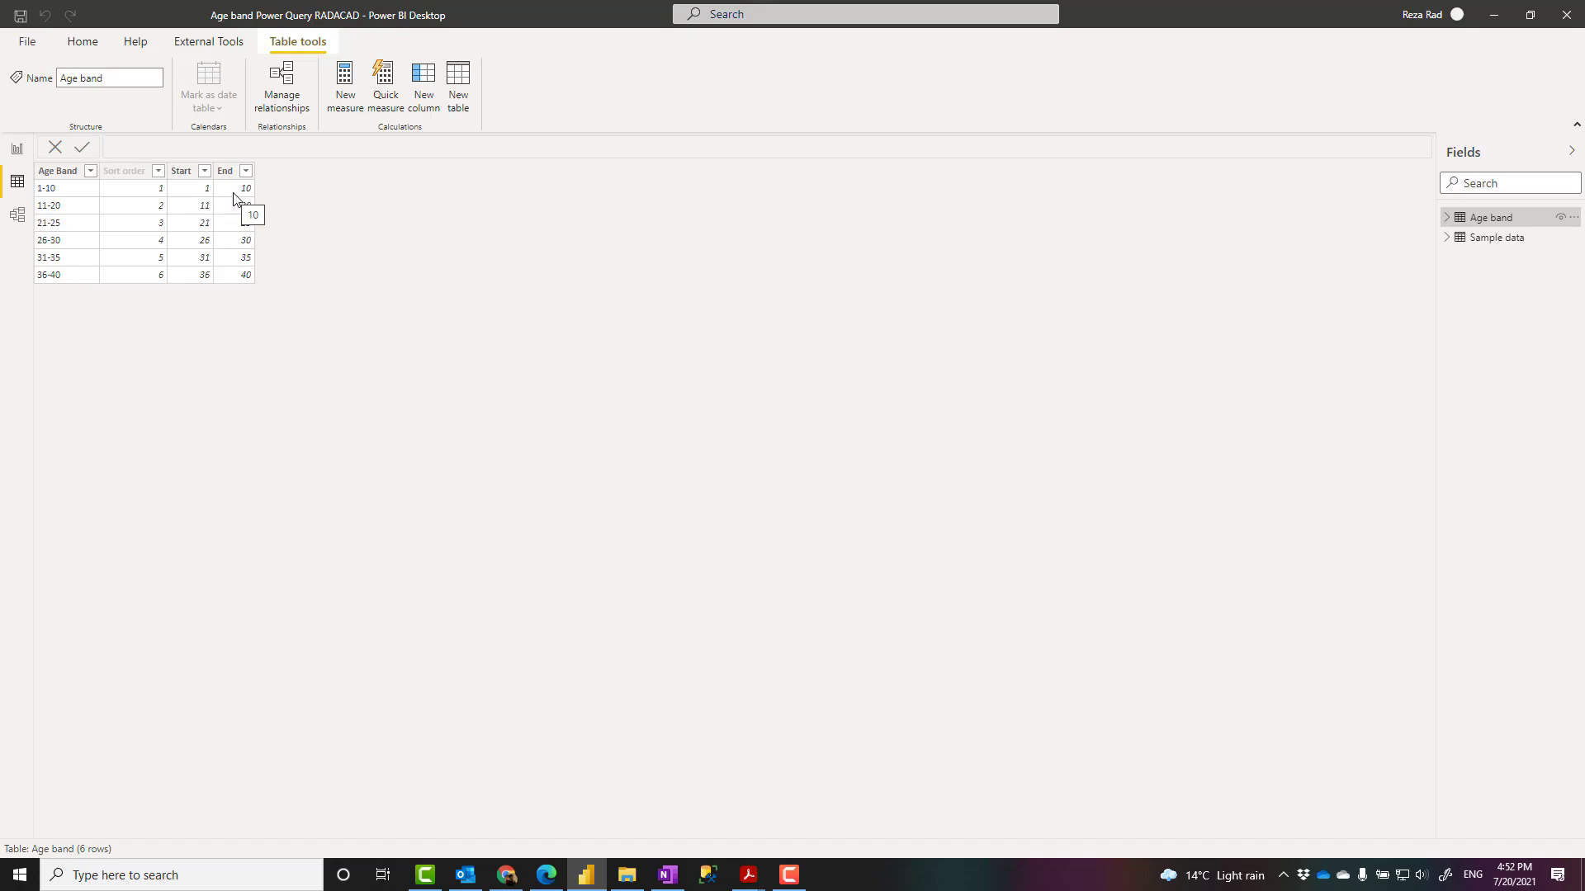
left_click(1487, 241)
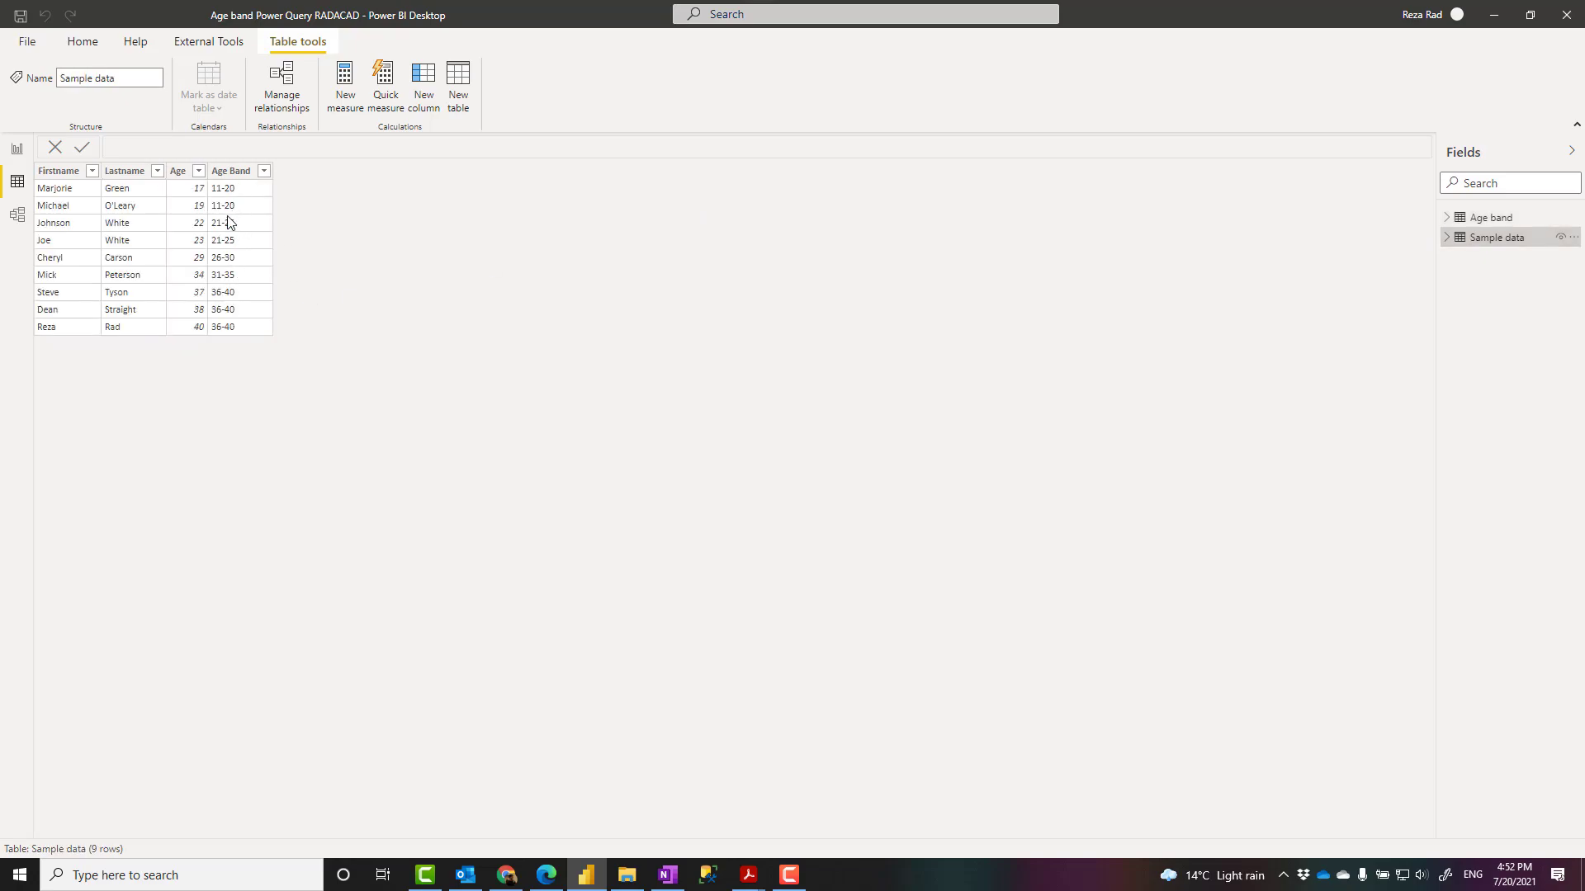
Step: Open the Power Query Editor and display the Age band query
left_click(82, 49)
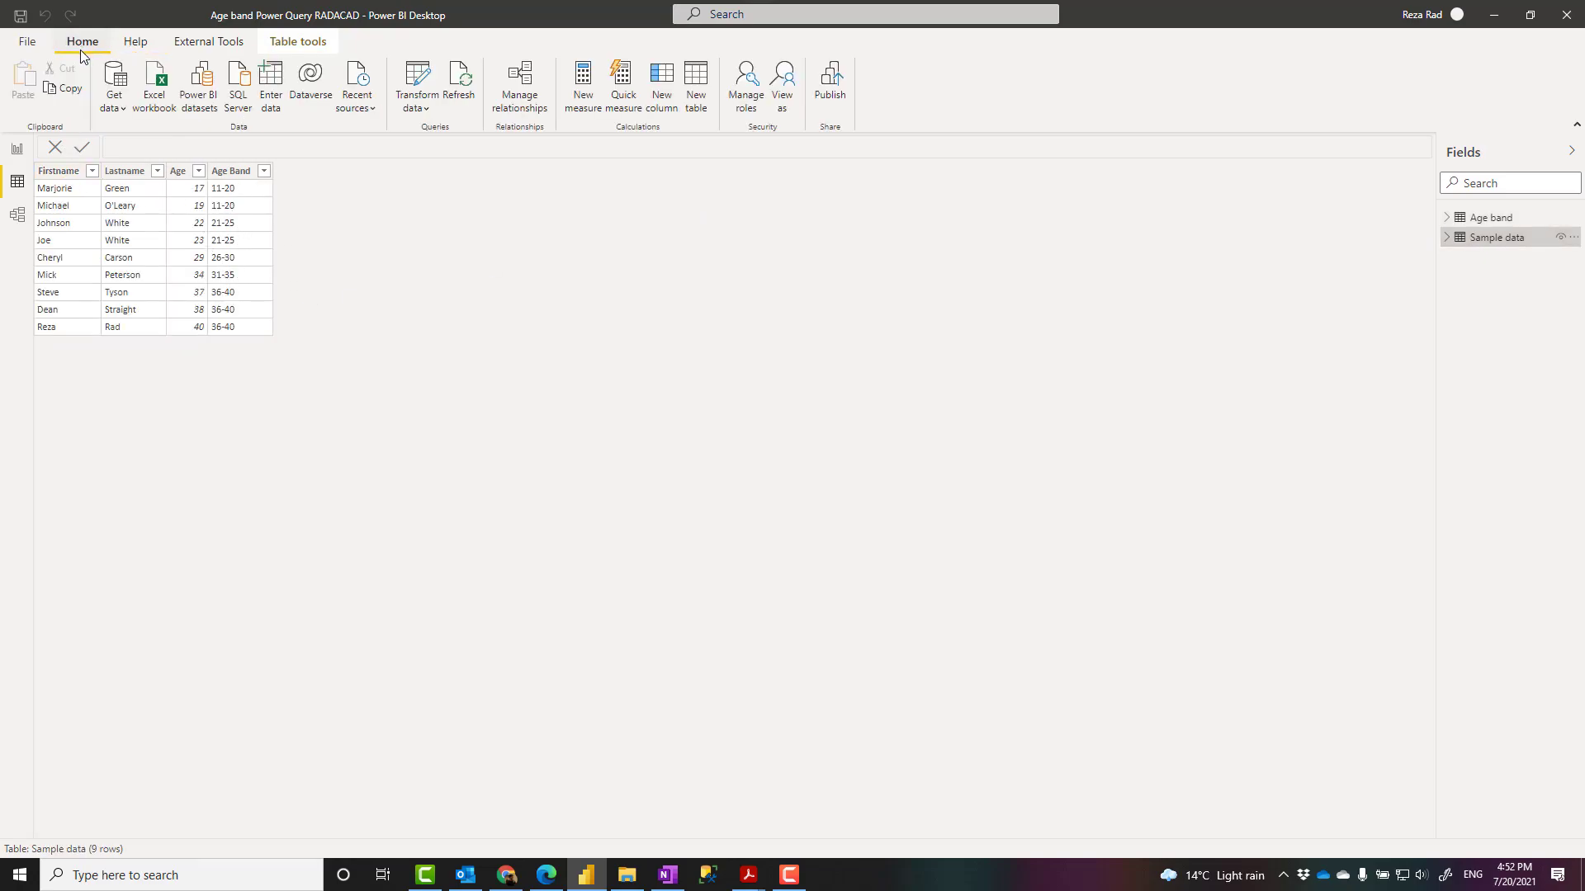
left_click(420, 77)
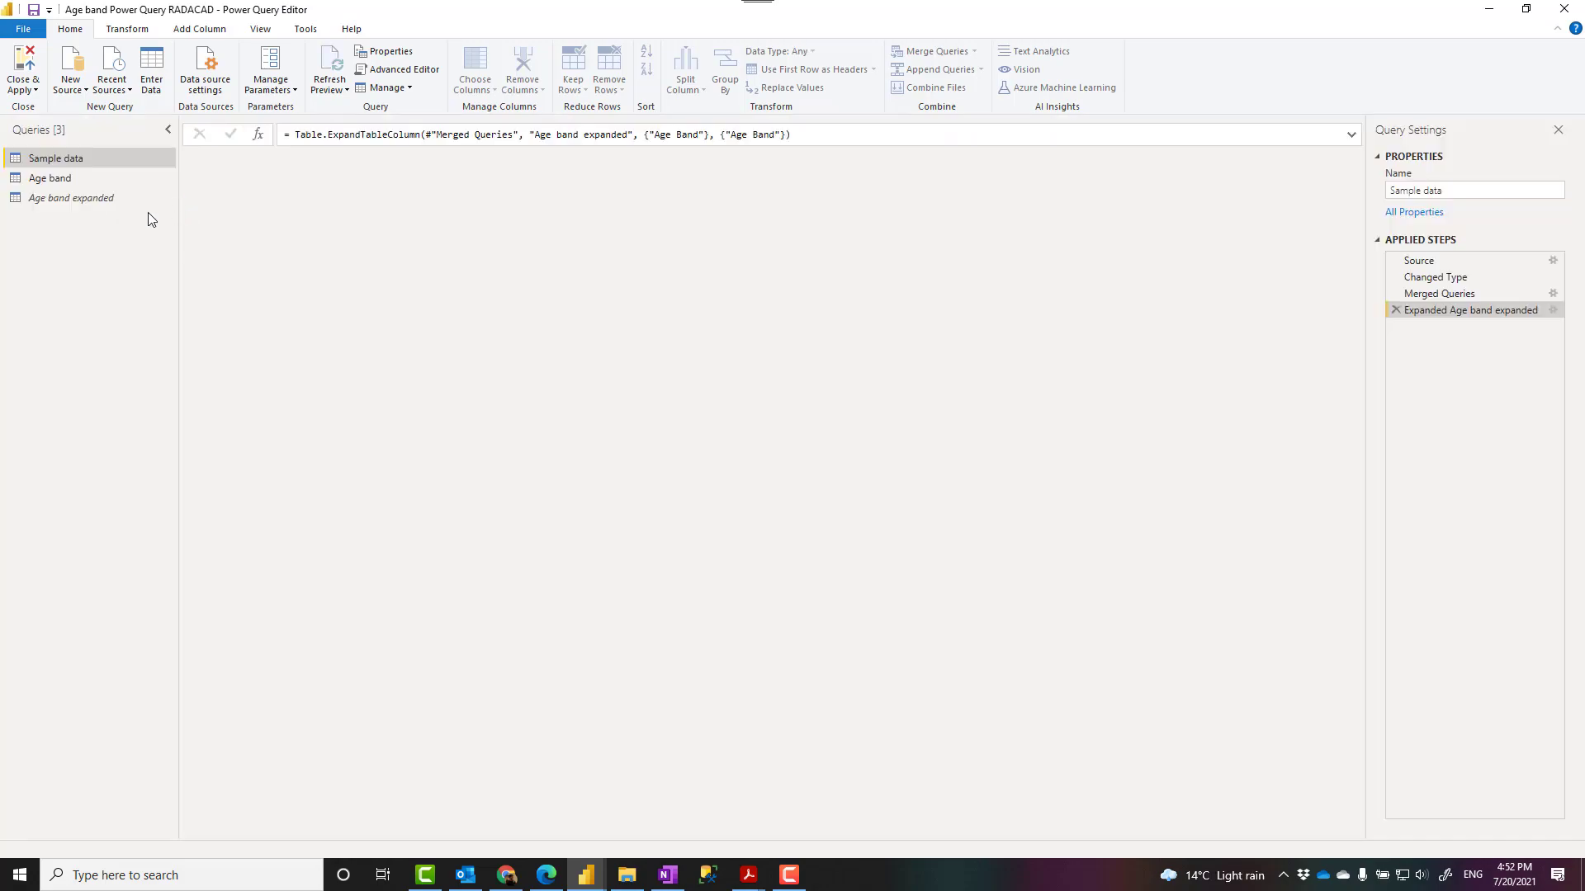
left_click(51, 179)
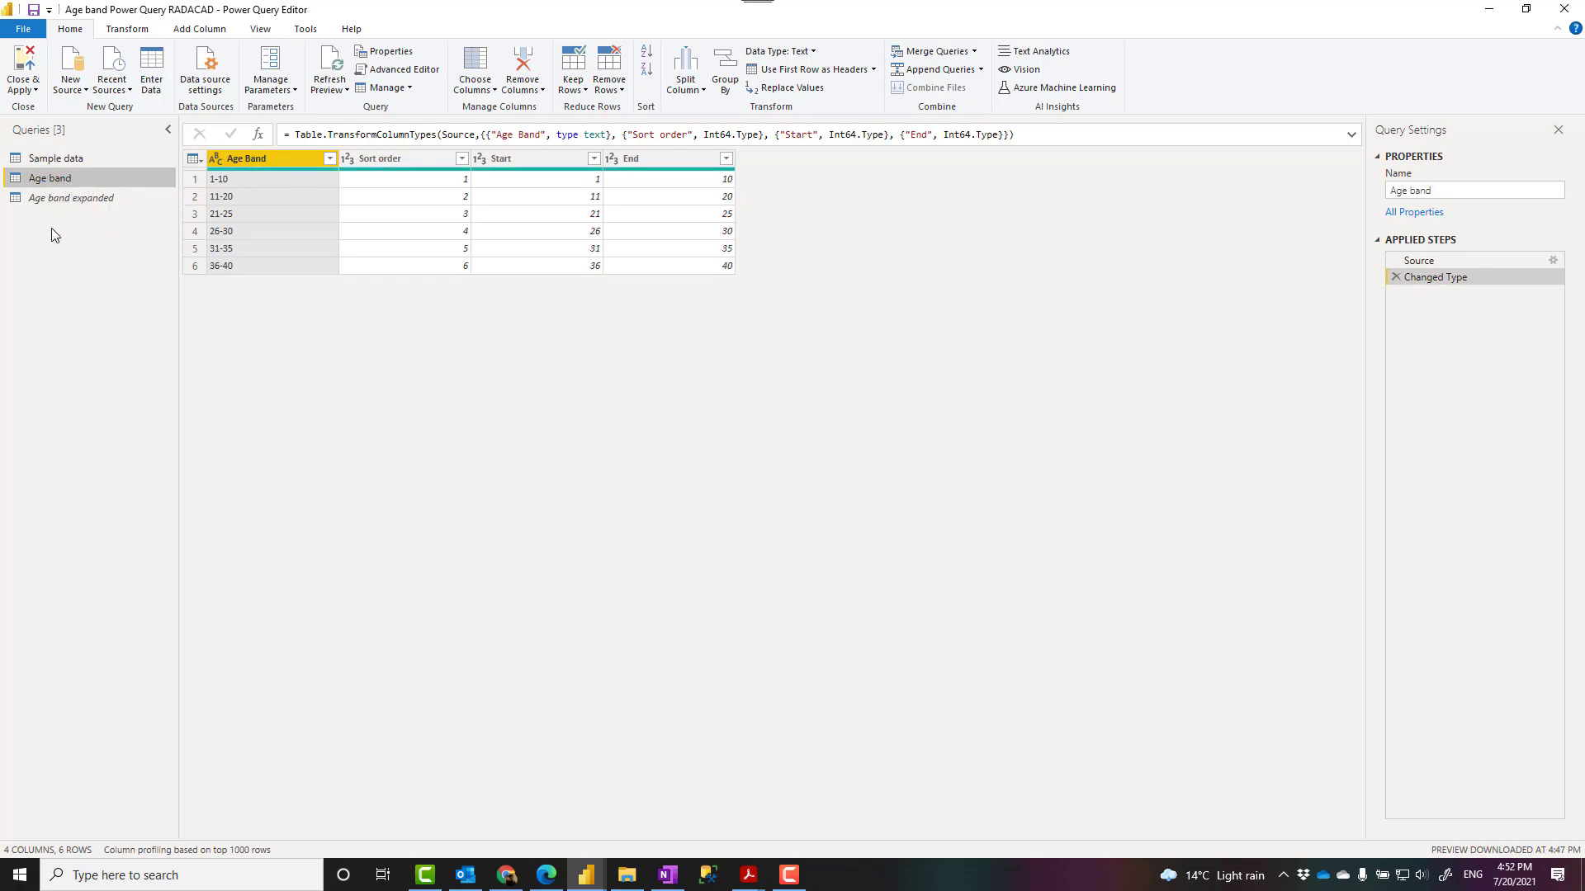
Step: Check the Age band query's duplicate and reference options and compare its rows with the Age band expanded query
right_click(132, 186)
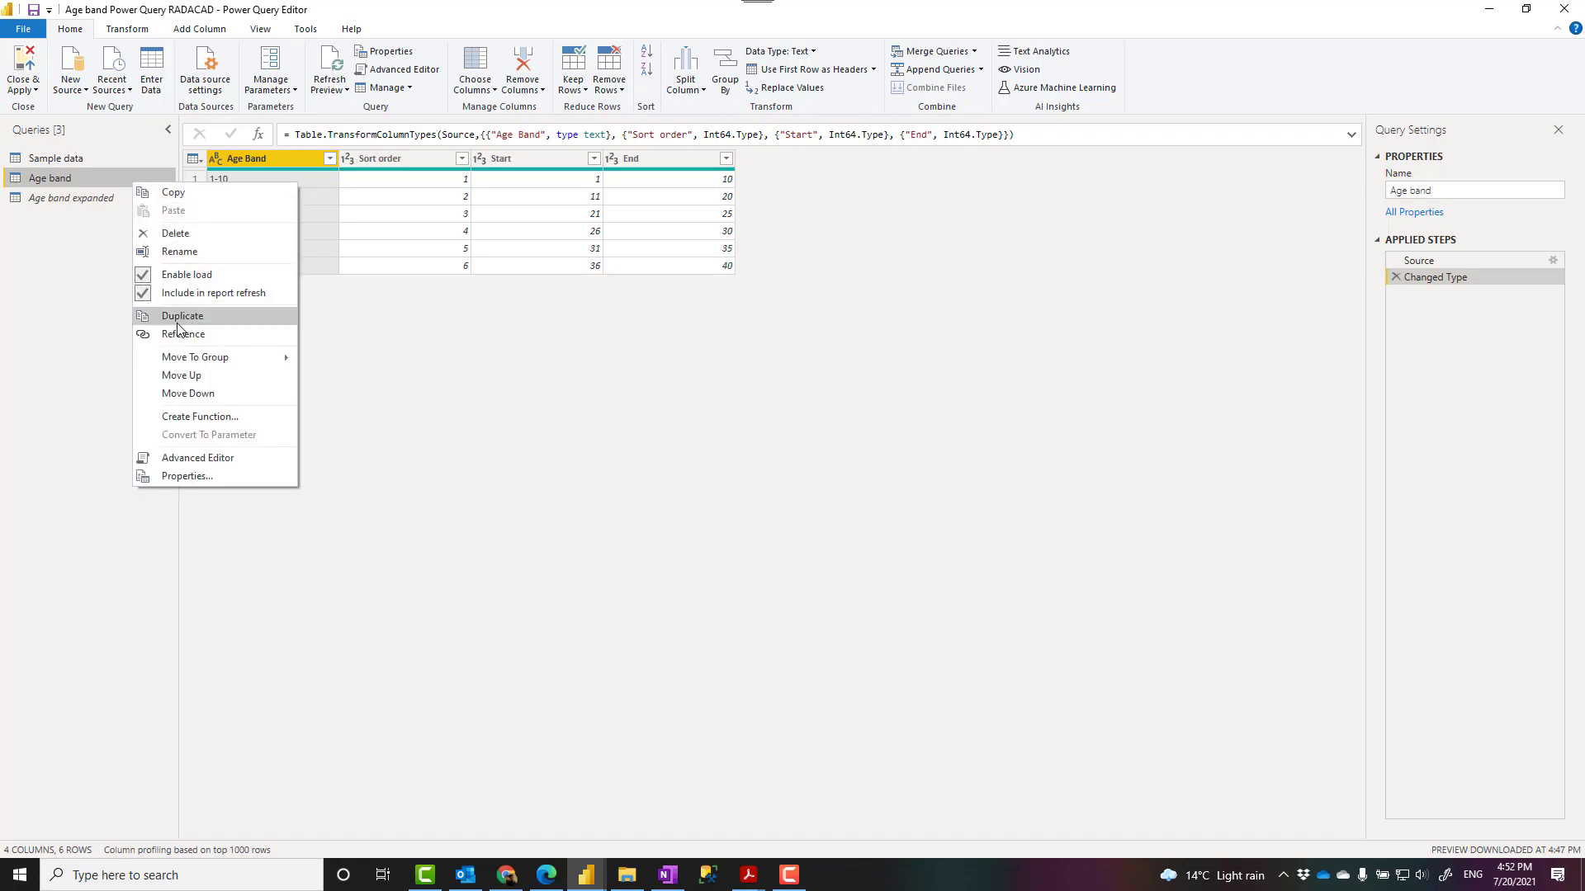
left_click(82, 289)
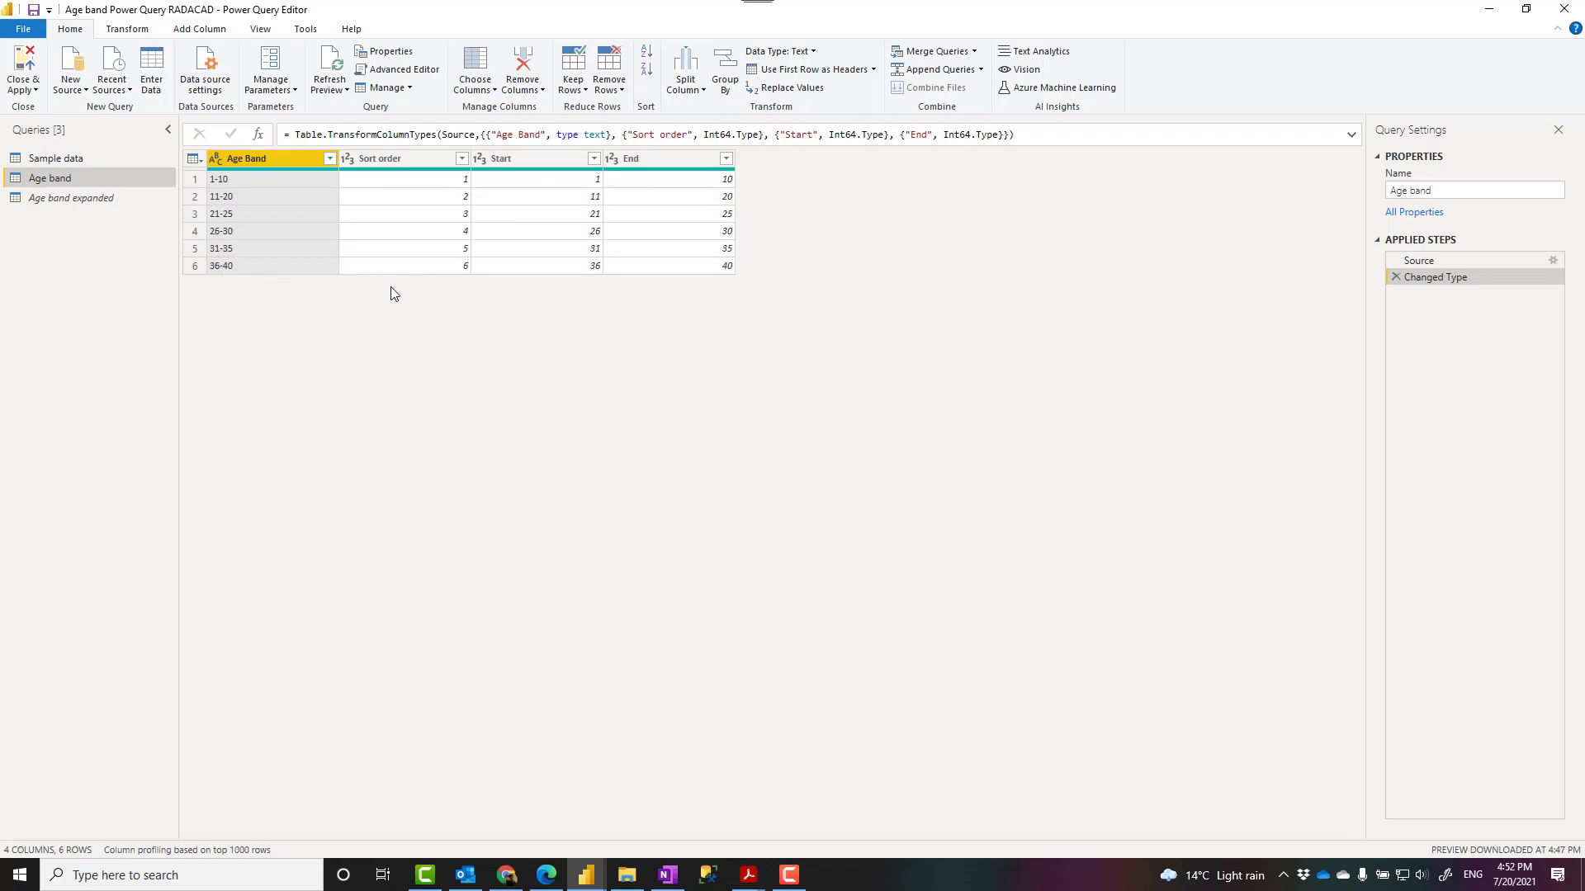
left_click(76, 204)
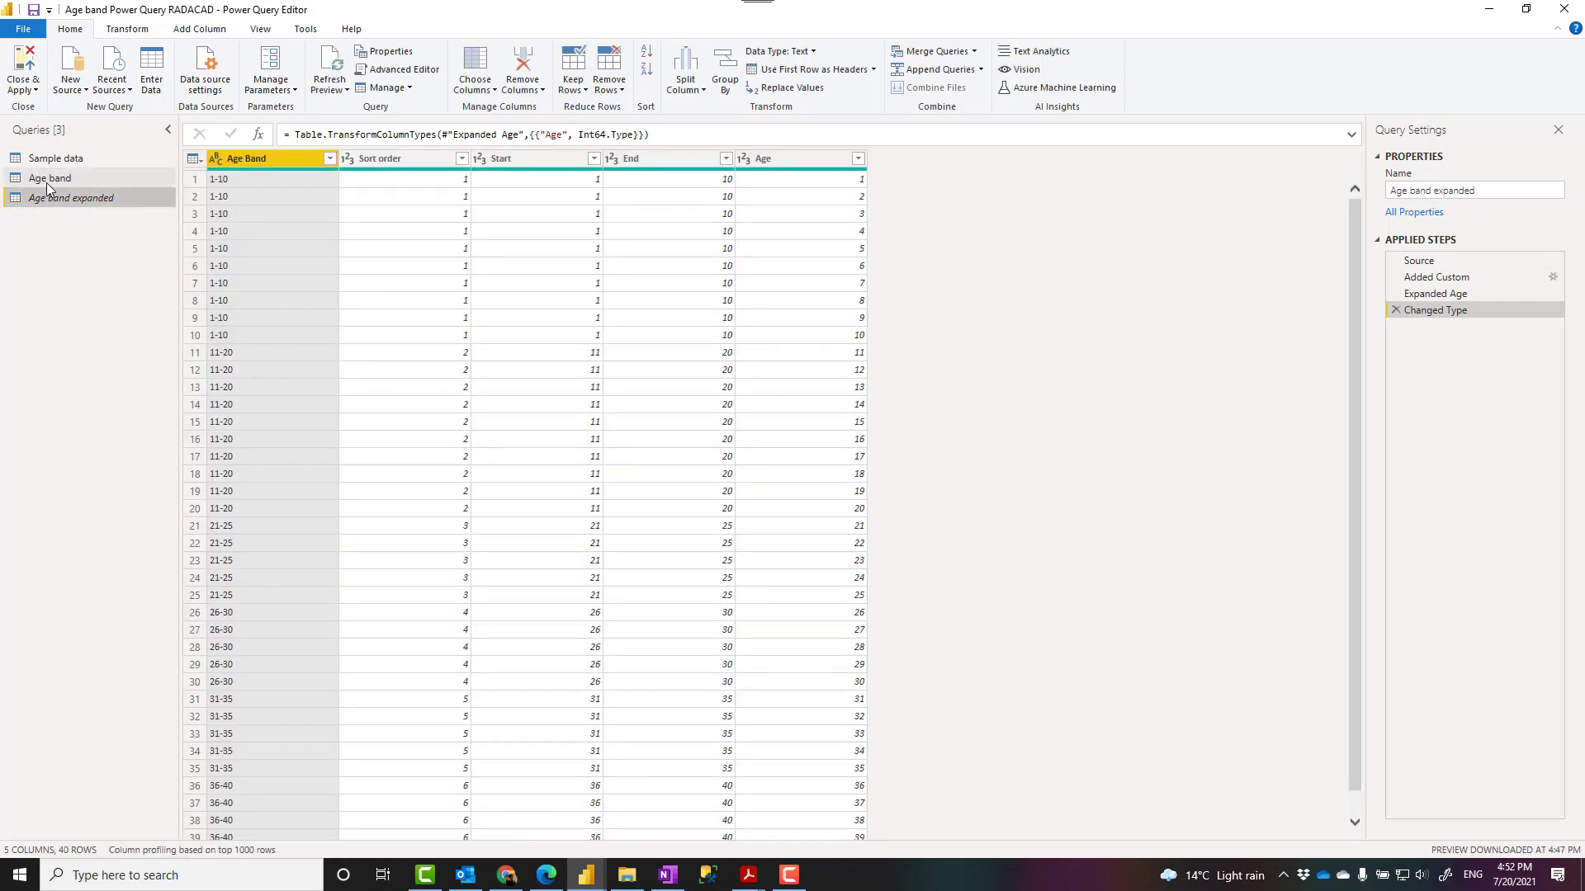
left_click(46, 180)
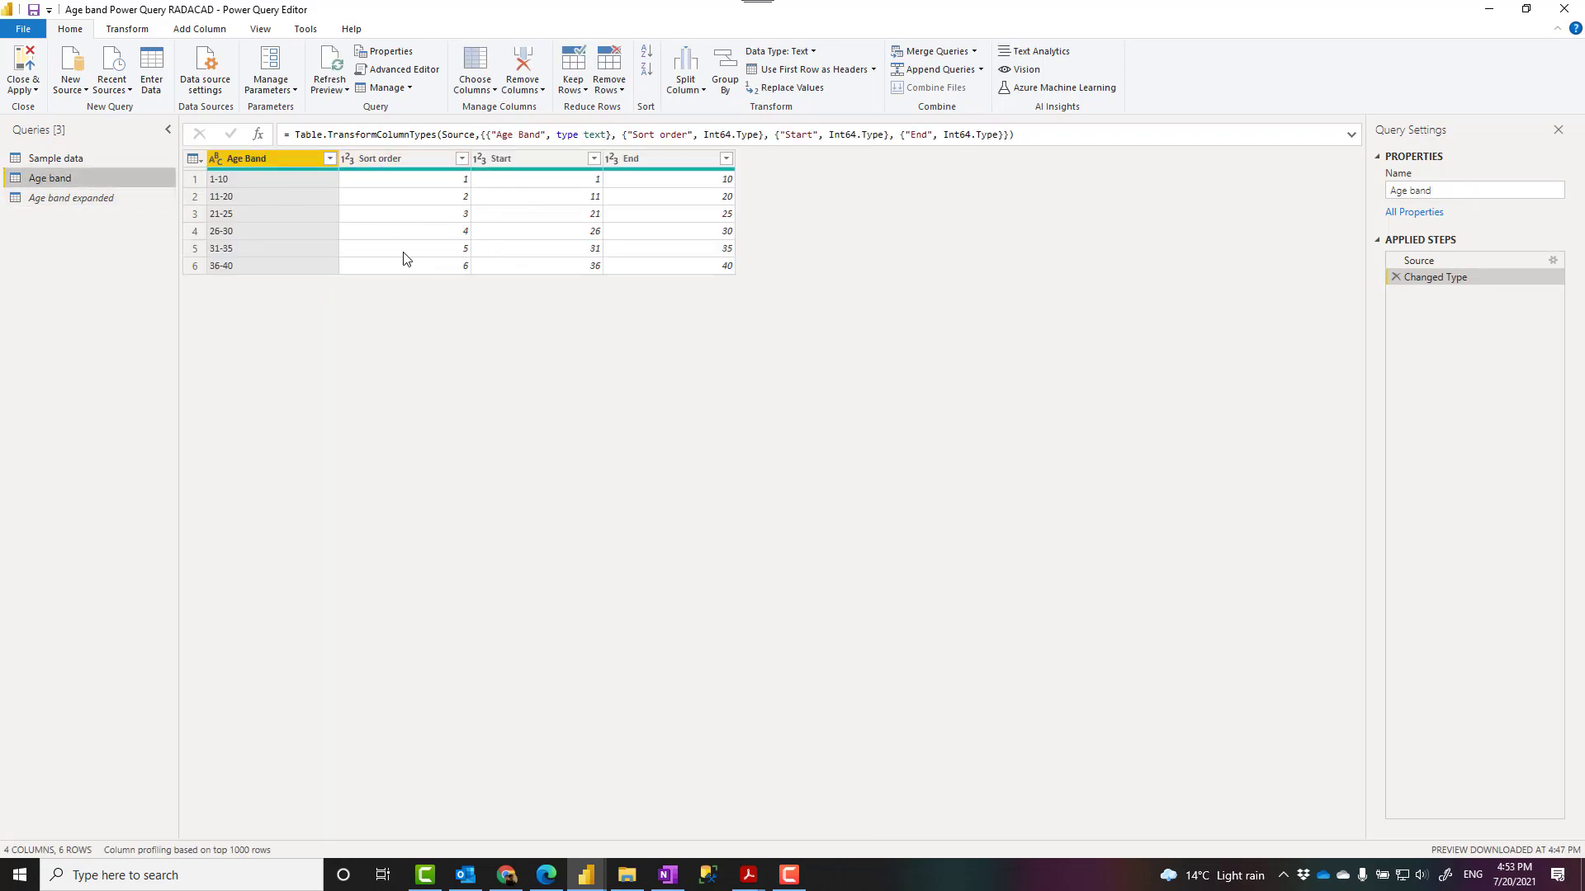
right_click(81, 179)
left_click(51, 201)
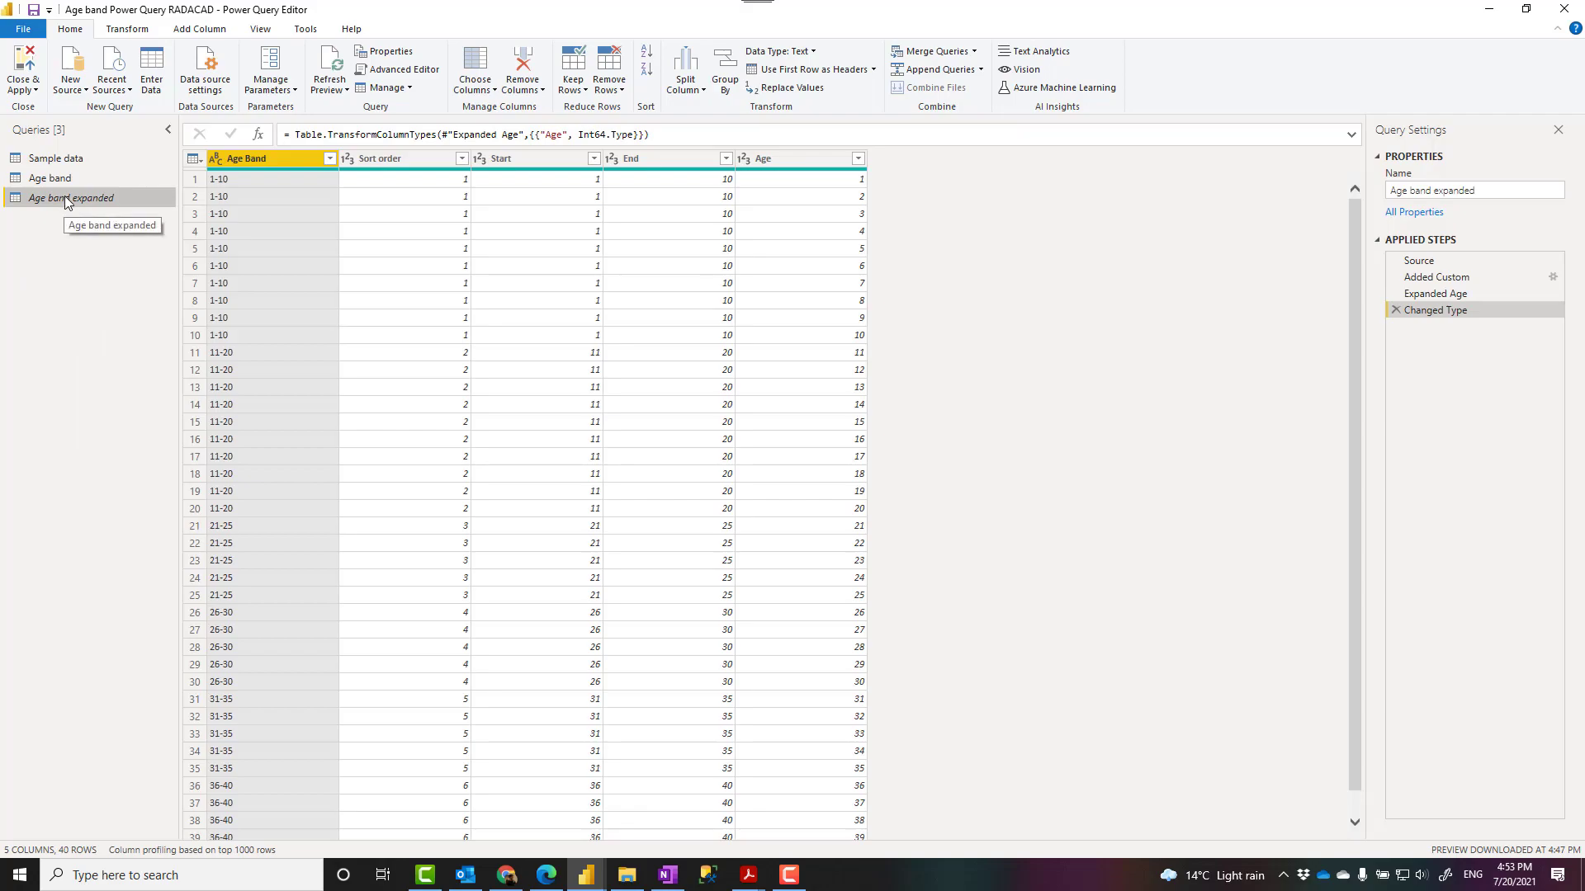
Step: Check the Enable load setting of the Age band expanded query without changing it
right_click(66, 197)
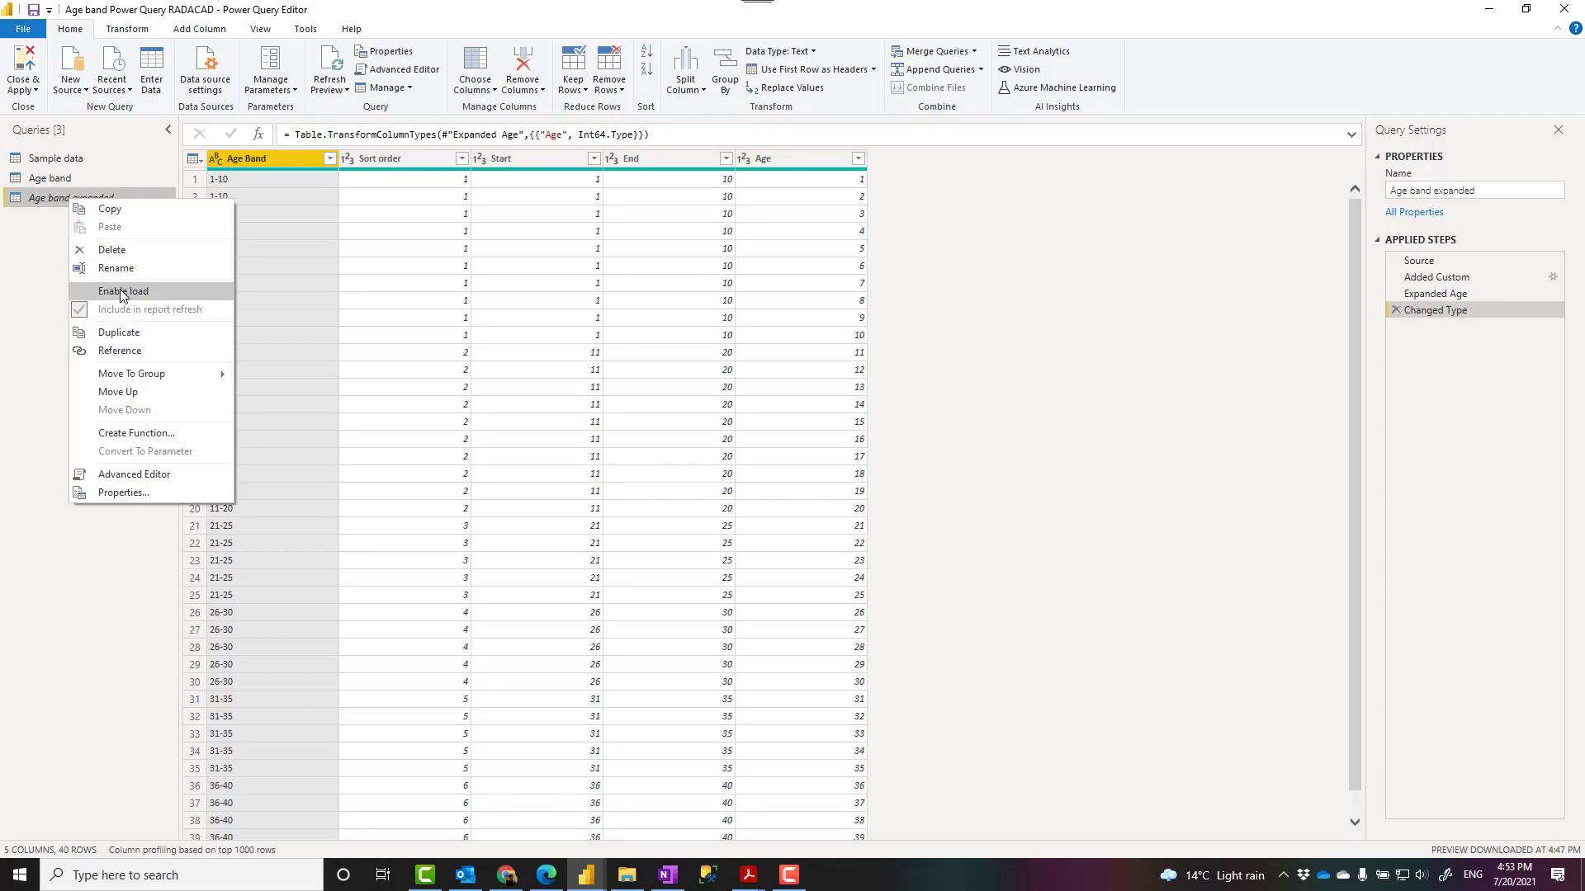
key("ctrl+1")
left_click(187, 283)
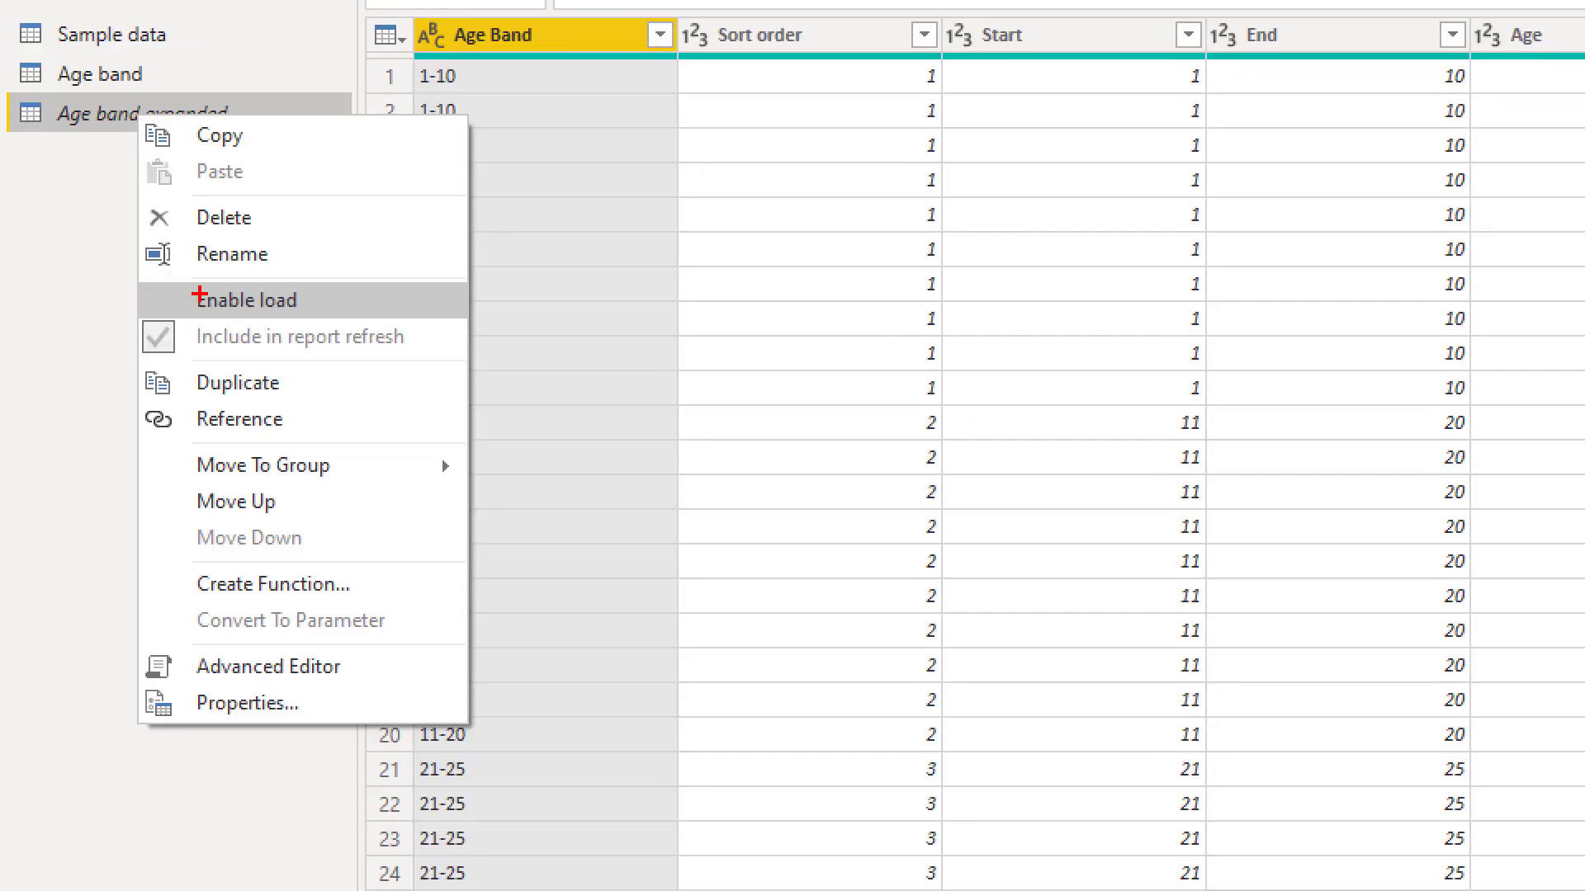
left_click_drag(129, 282, 331, 316)
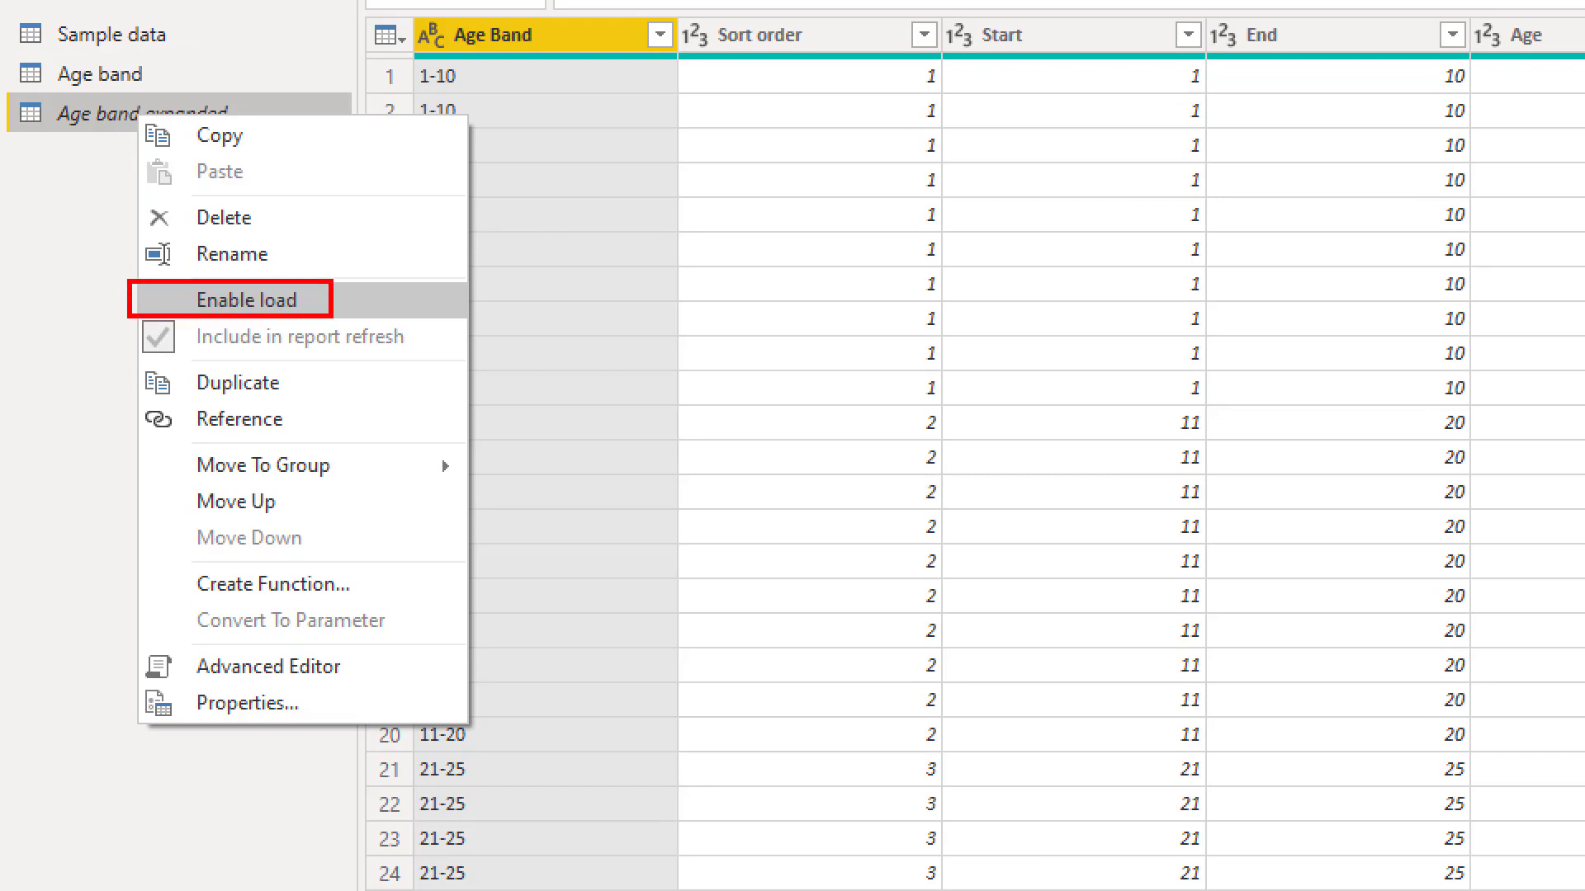
key("Escape")
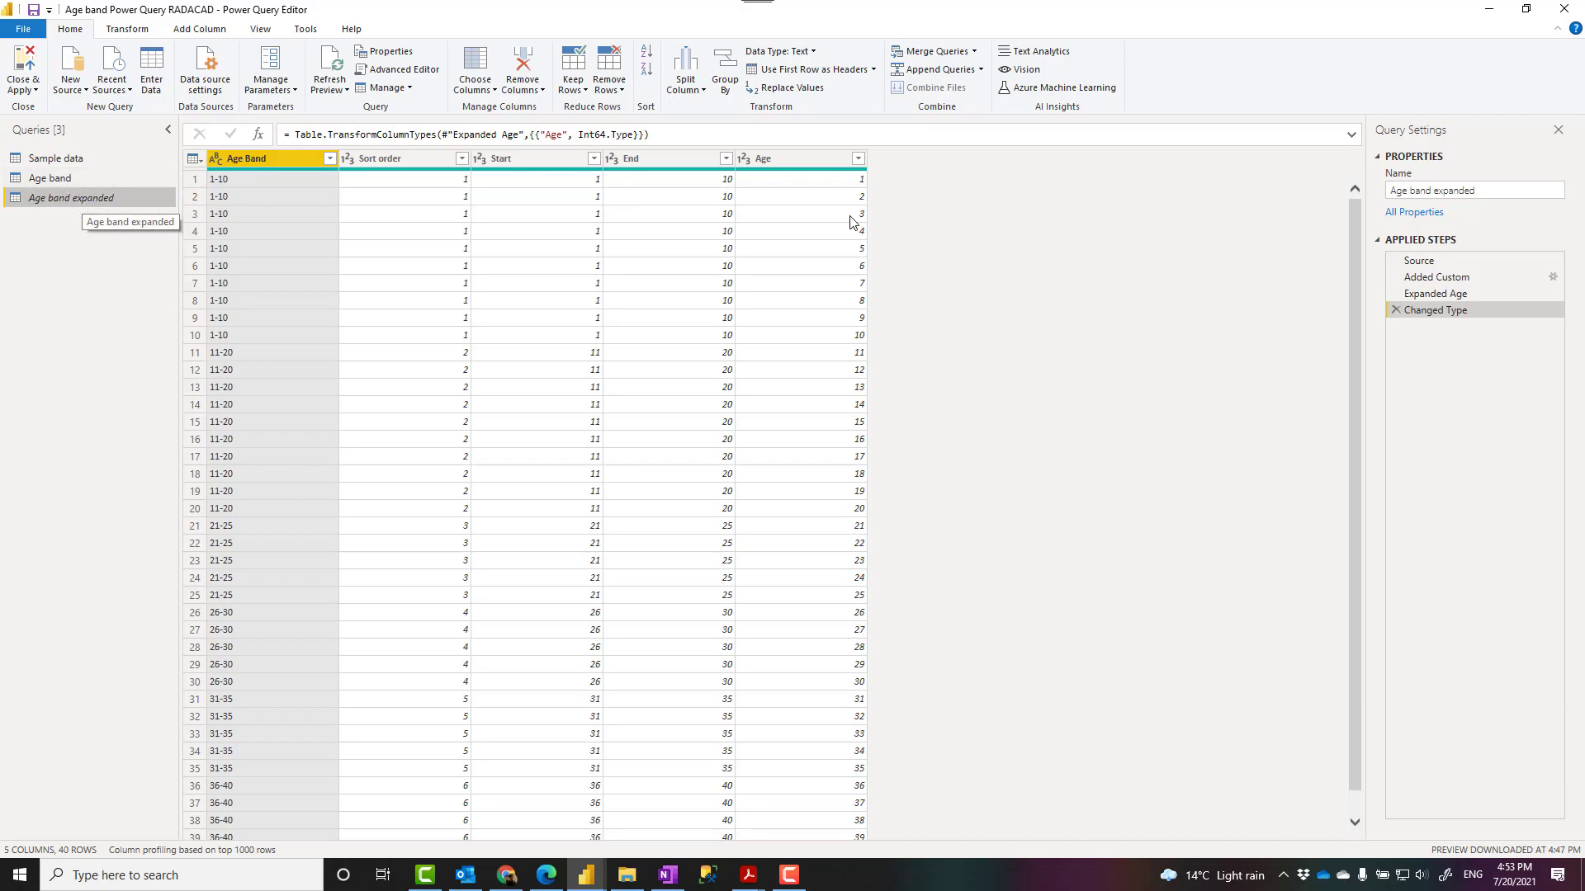
Step: Show the Source step of the Age band expanded query and annotate the screen with the list expression {1..5}
left_click(1418, 260)
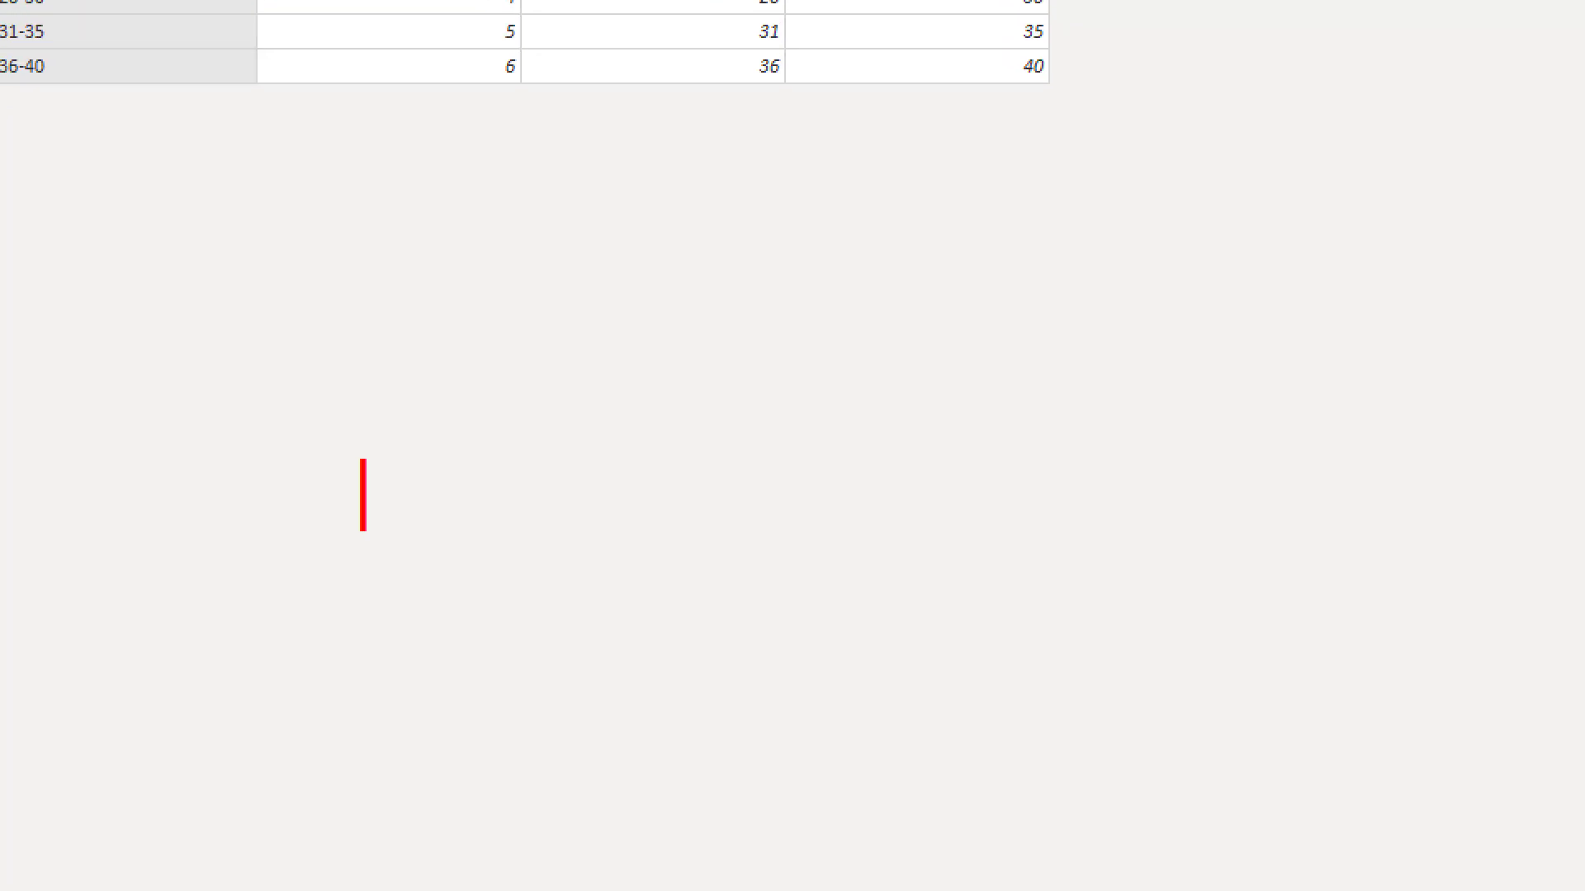
type("{1..5}")
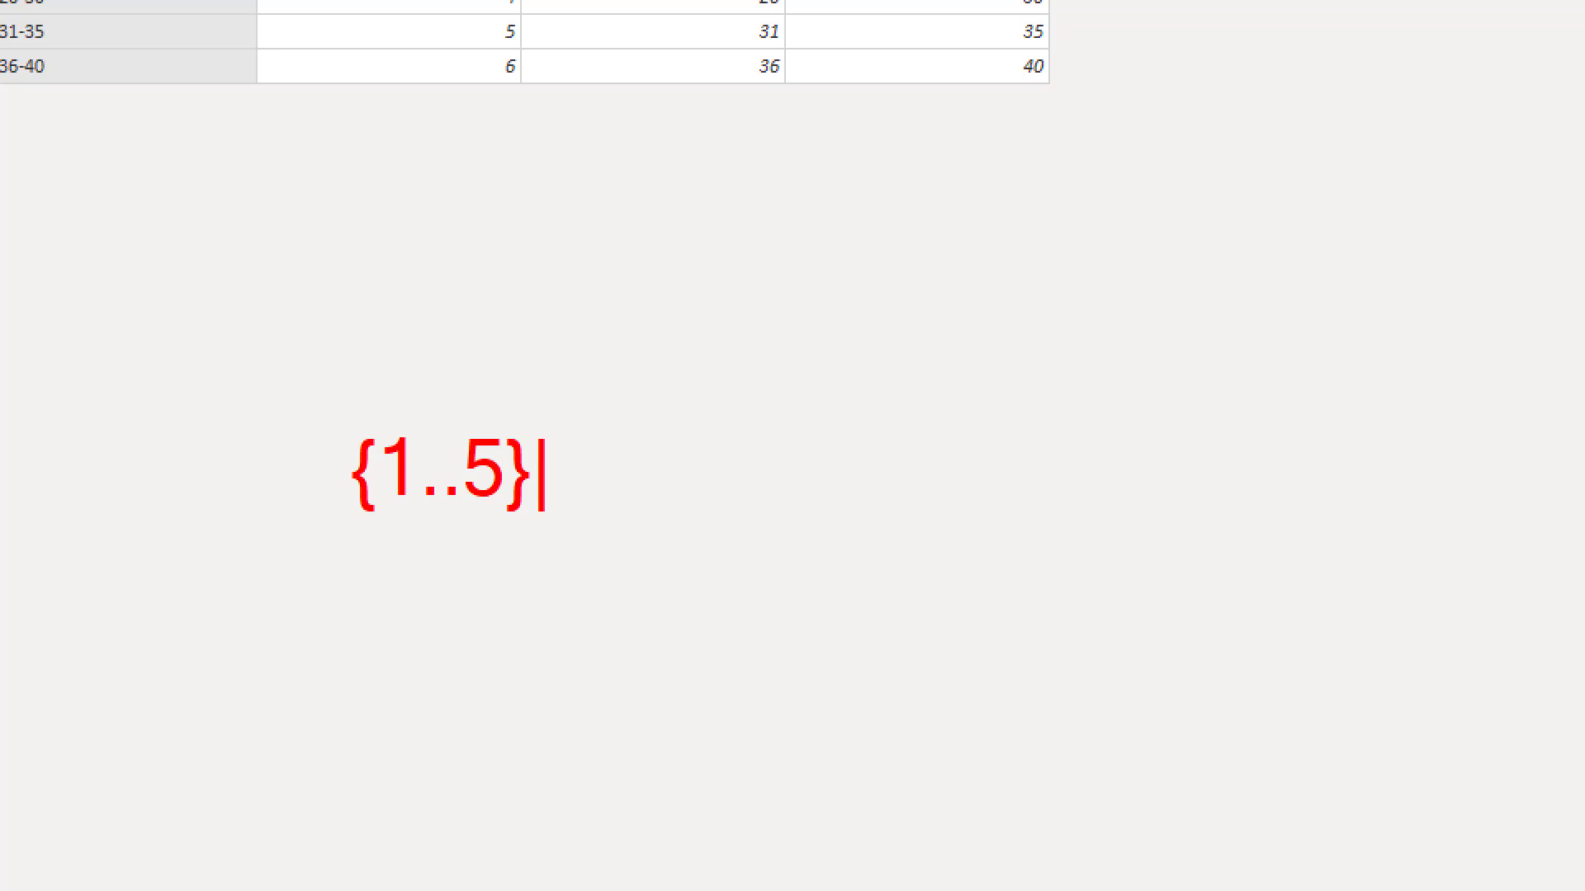
key("Escape")
key("Escape")
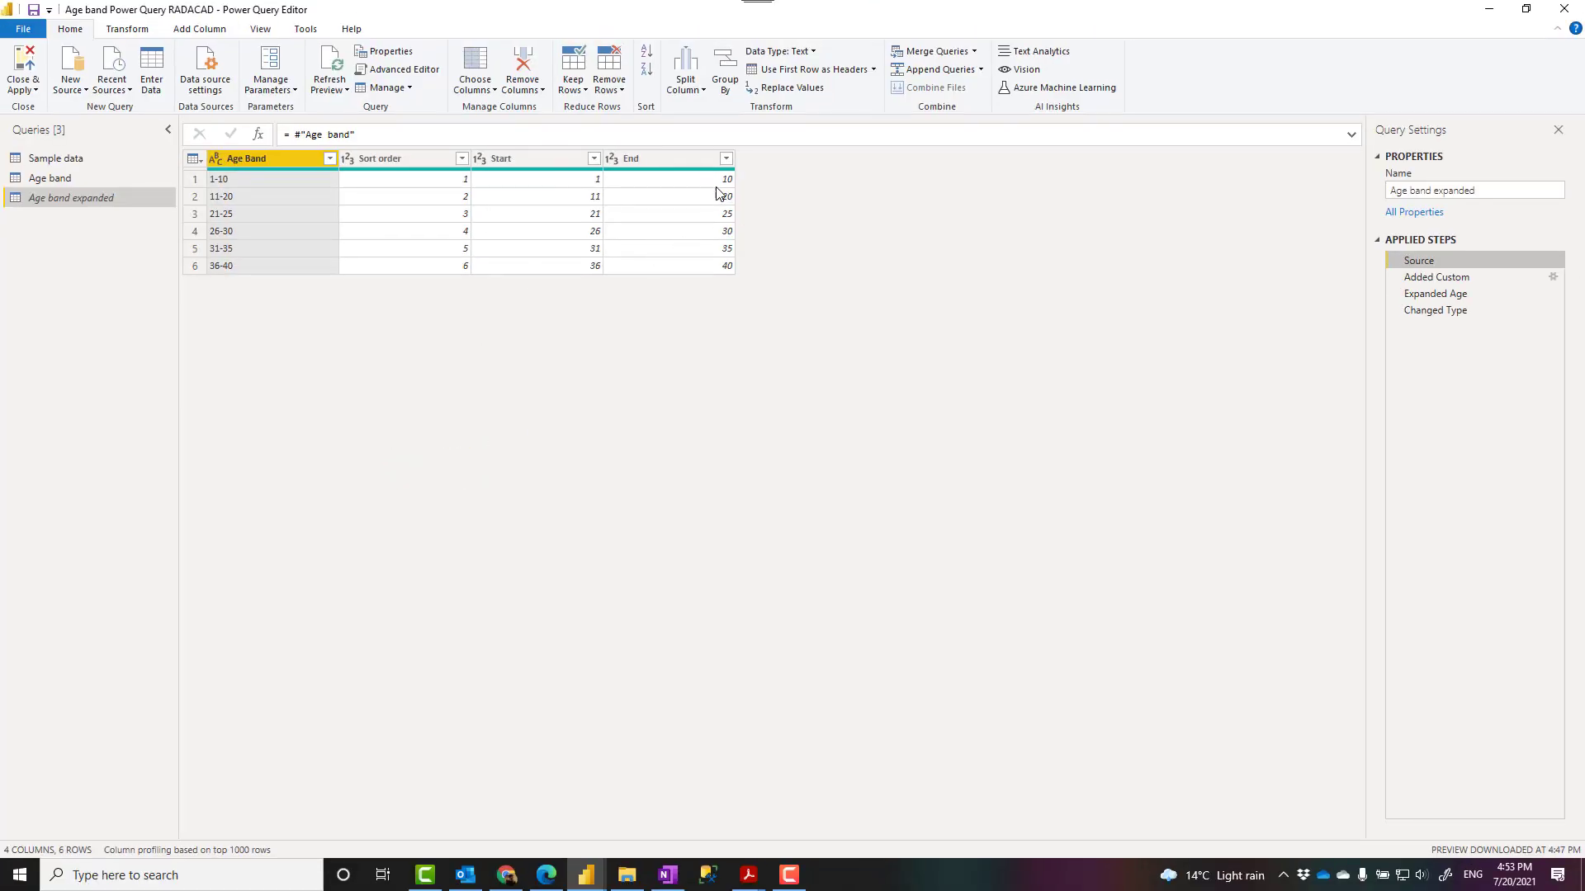
Step: Inspect the Added Custom step's settings, examining the Age column's name and formula, and close them without changes
left_click(199, 30)
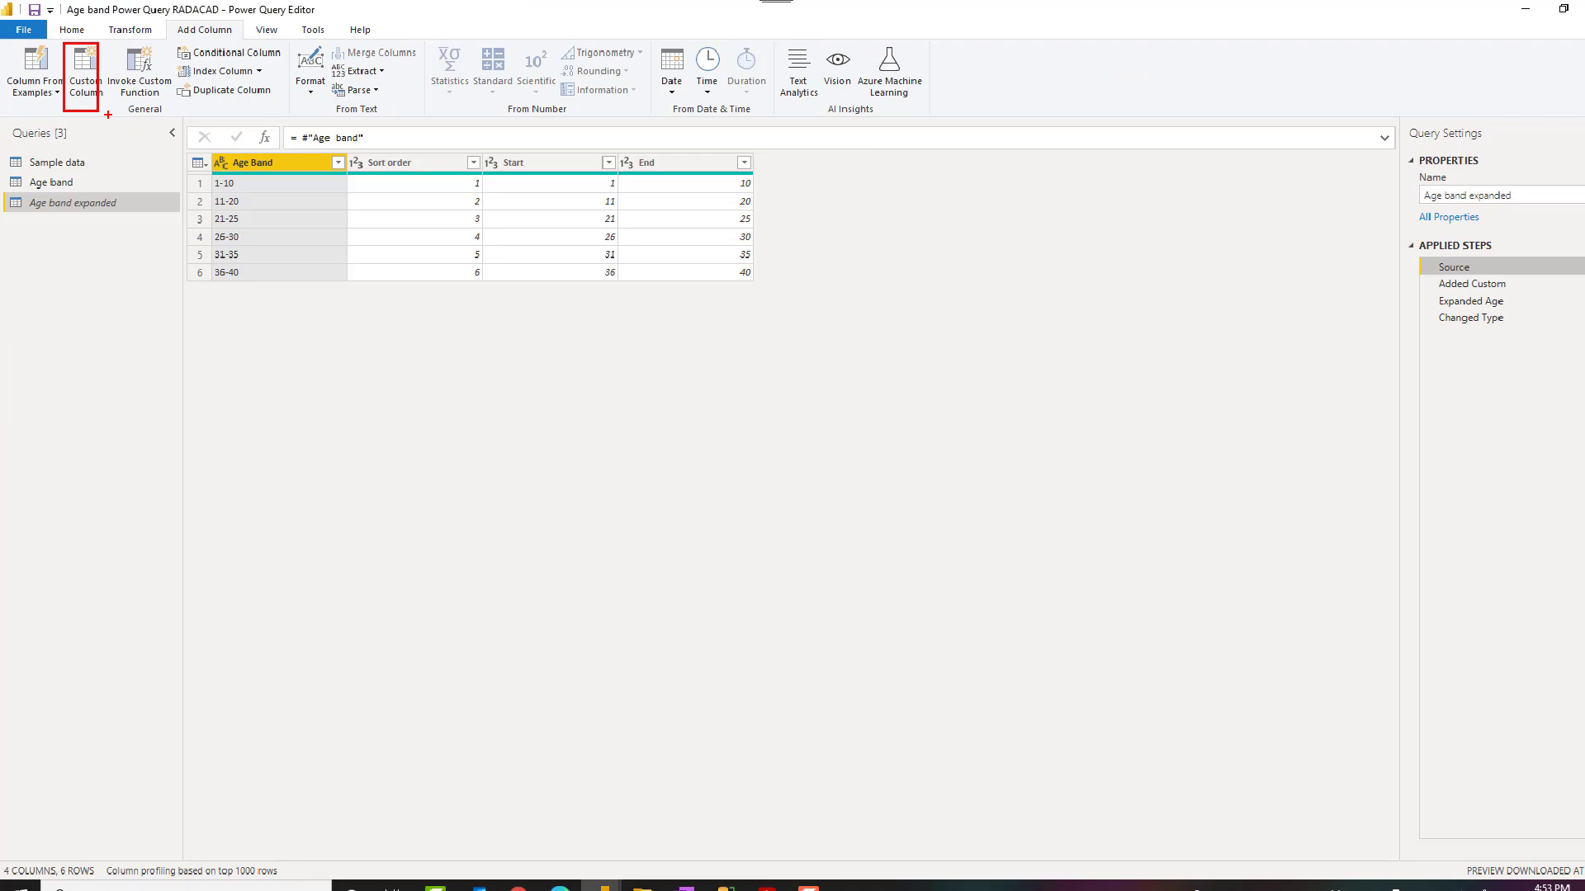
left_click(1451, 279)
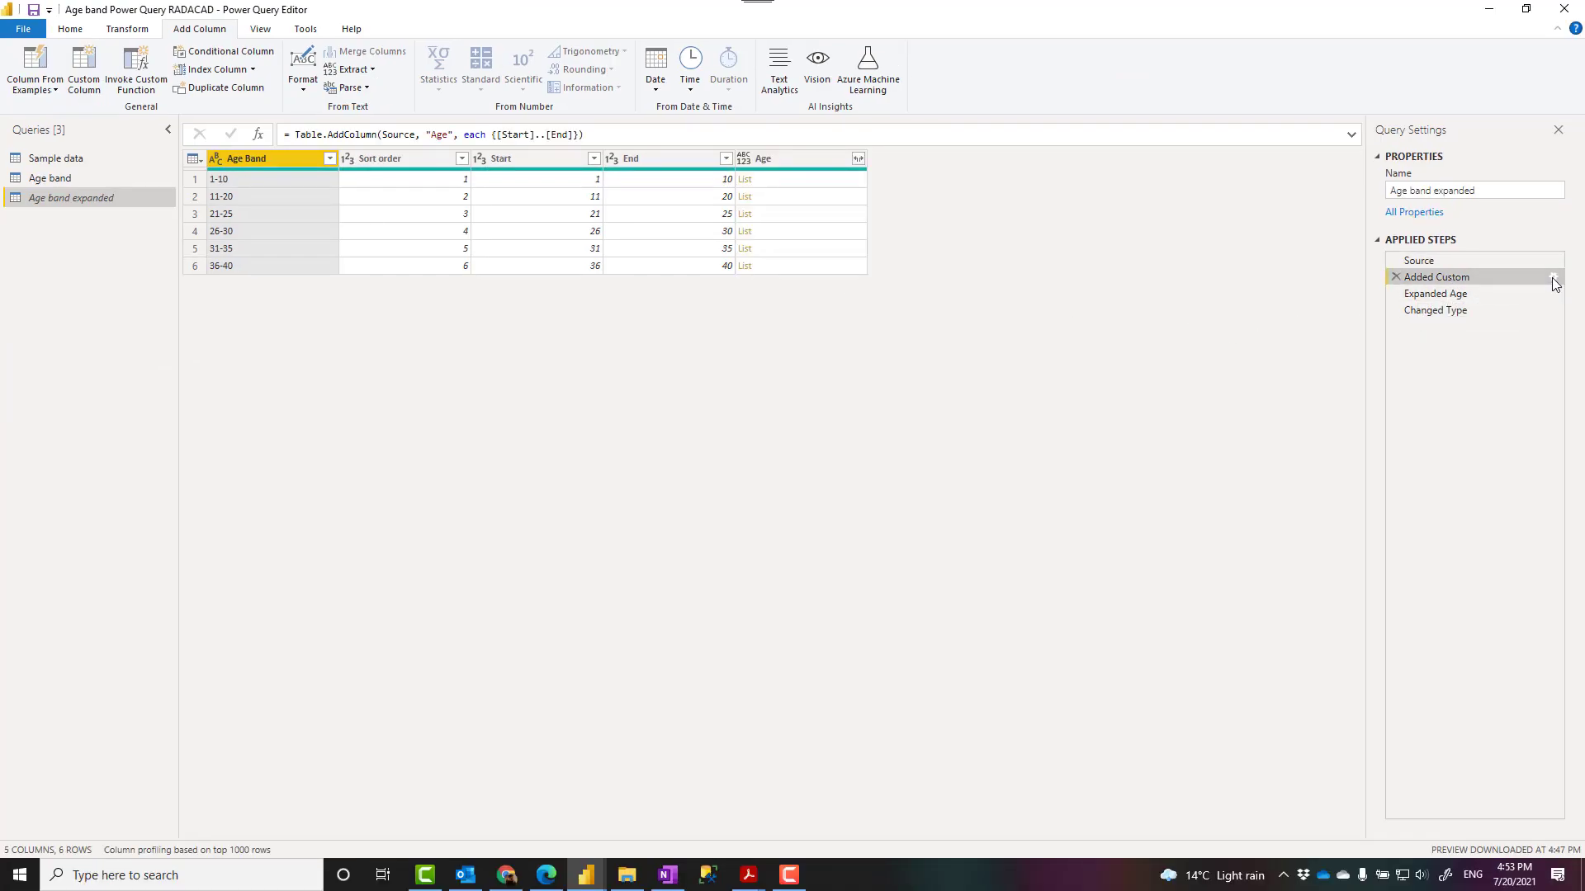
left_click(1552, 279)
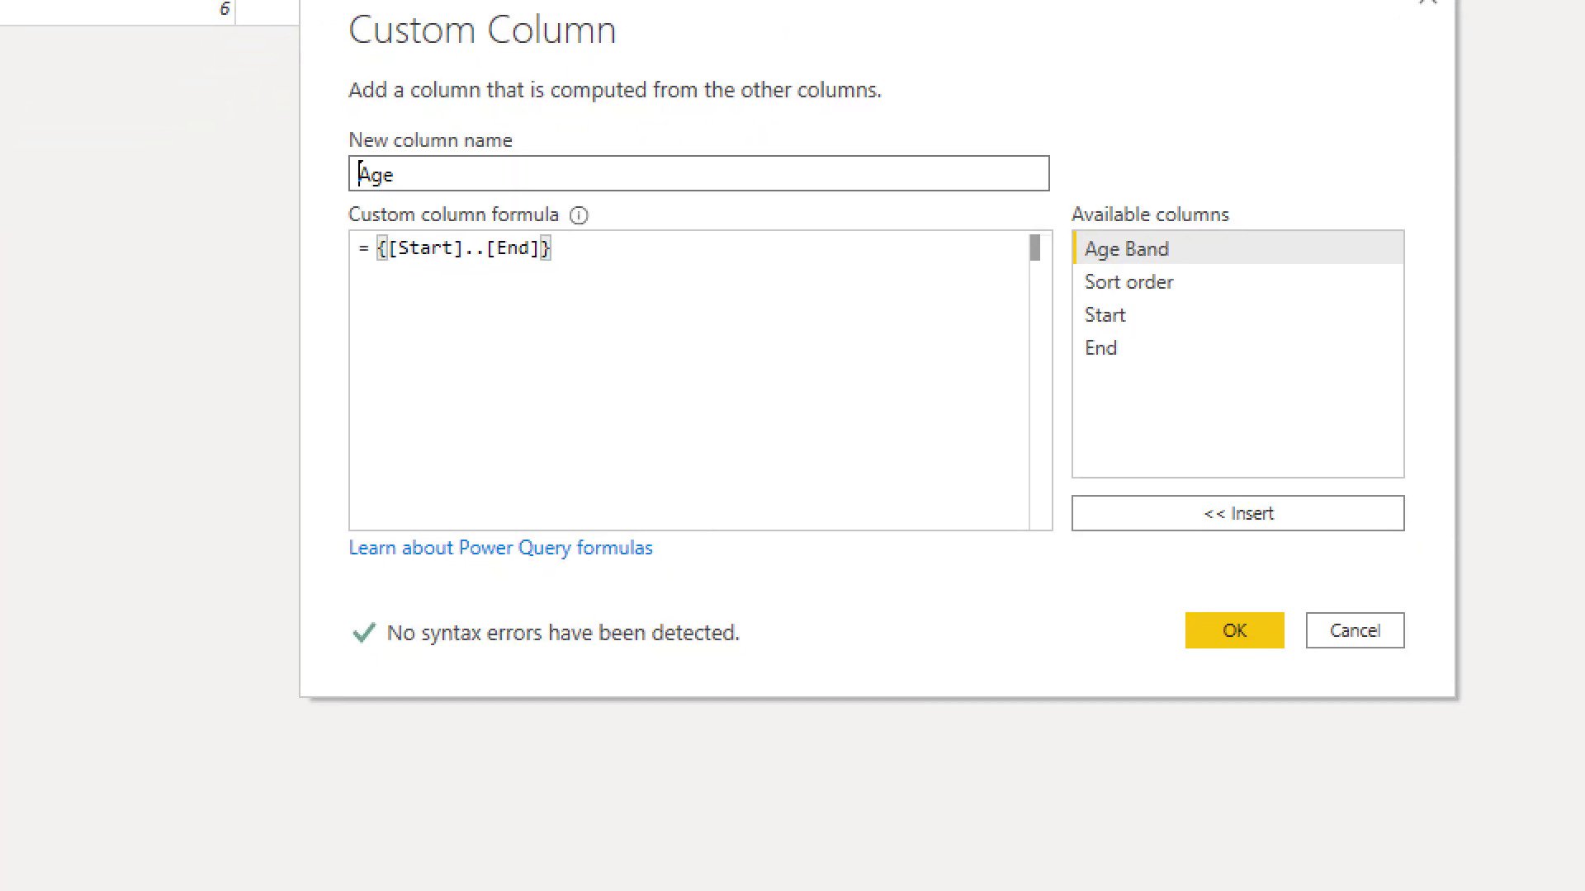
left_click_drag(390, 272, 549, 280)
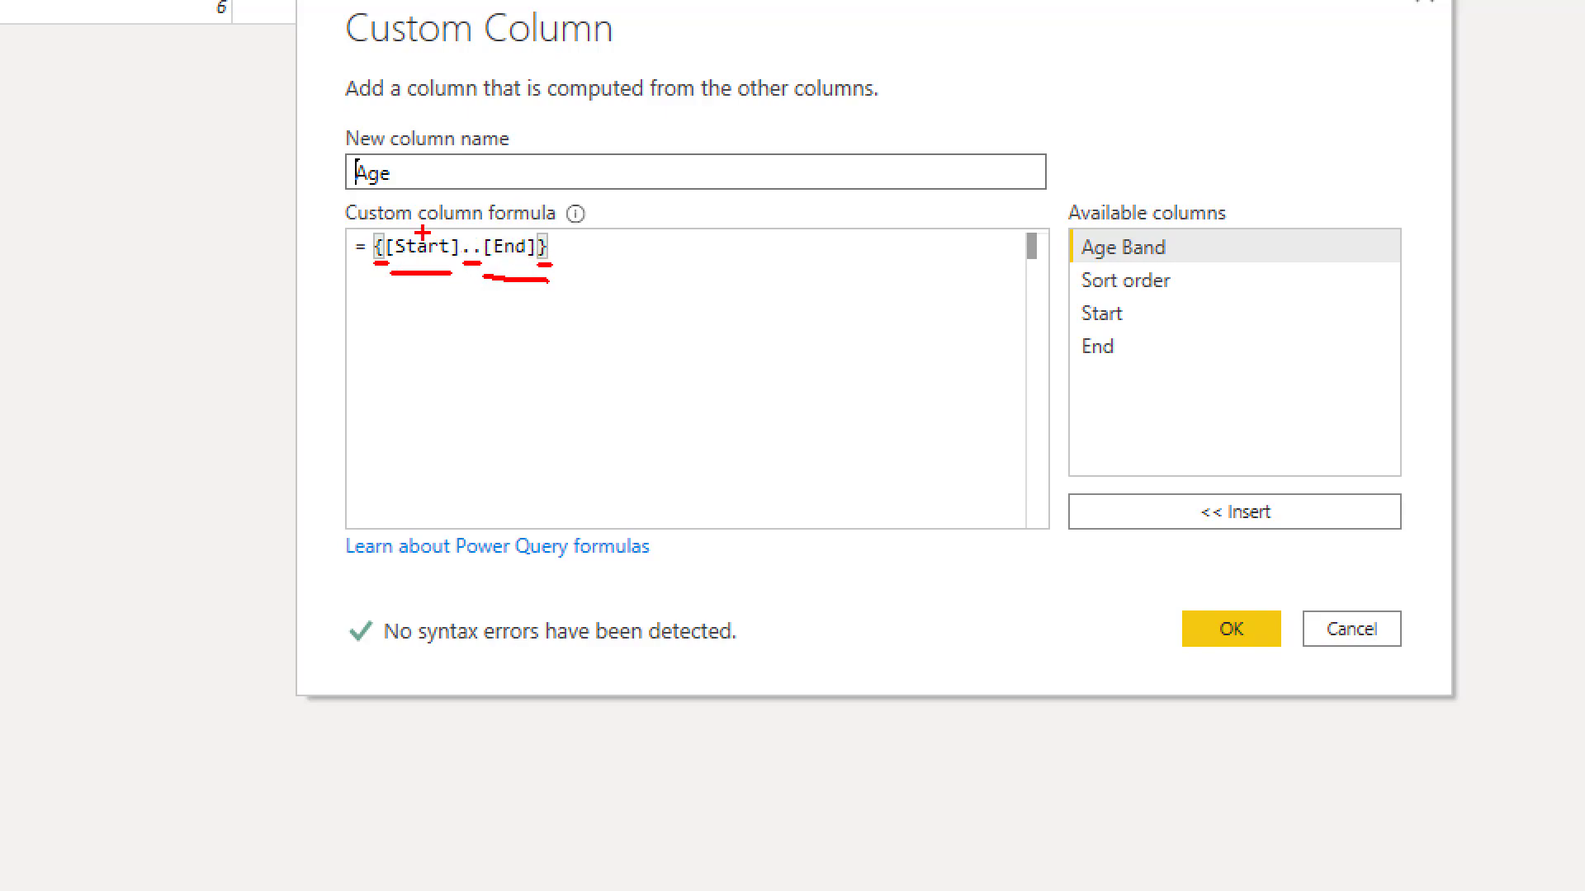
left_click_drag(342, 192, 421, 191)
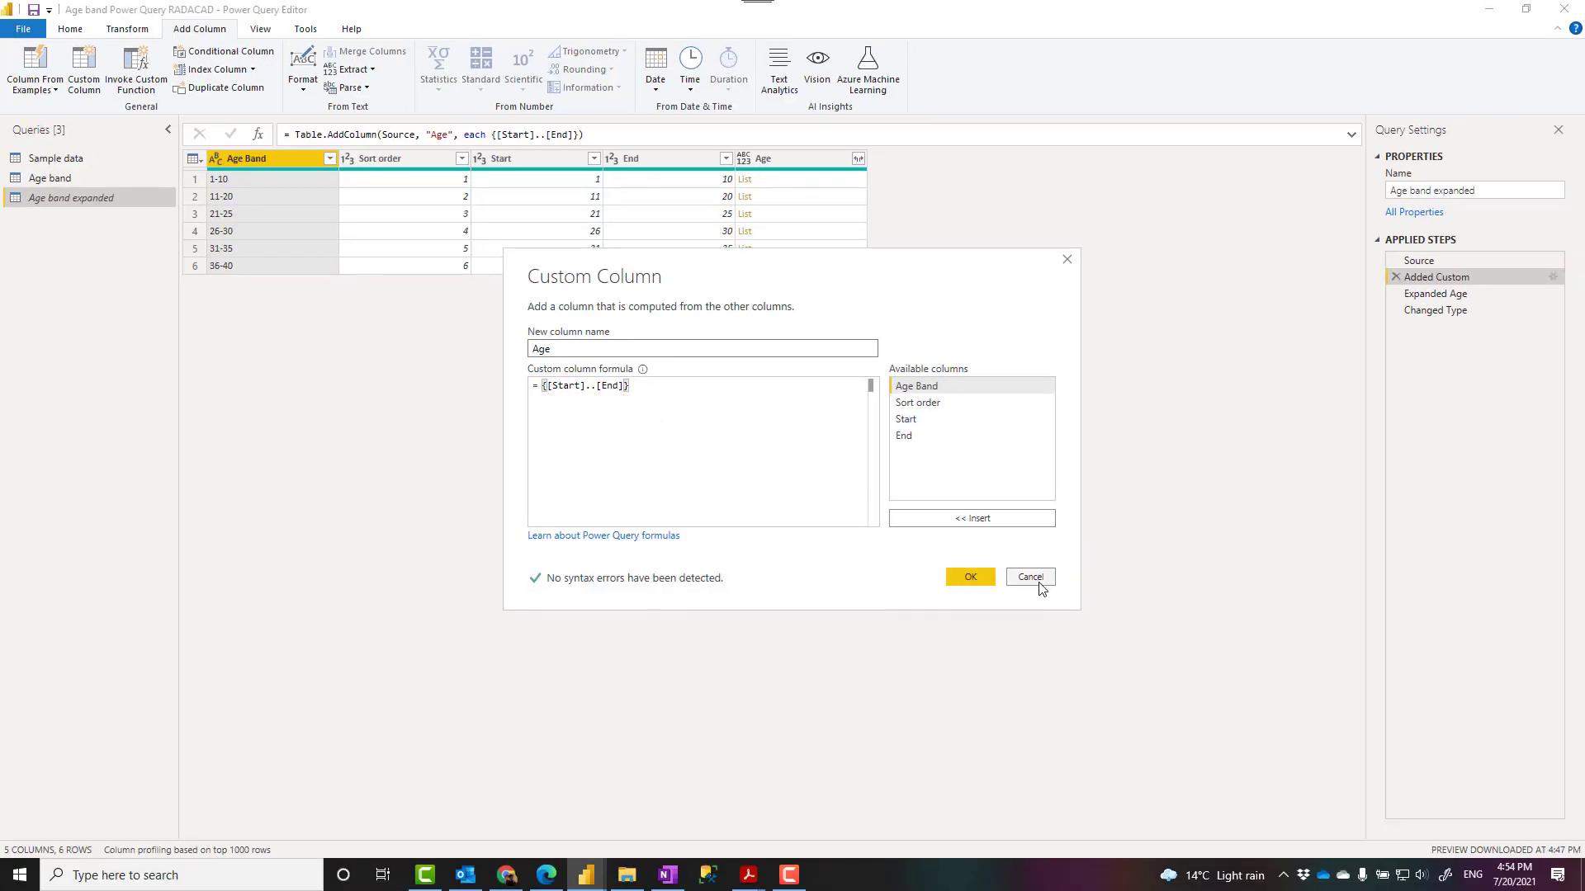
left_click(1032, 577)
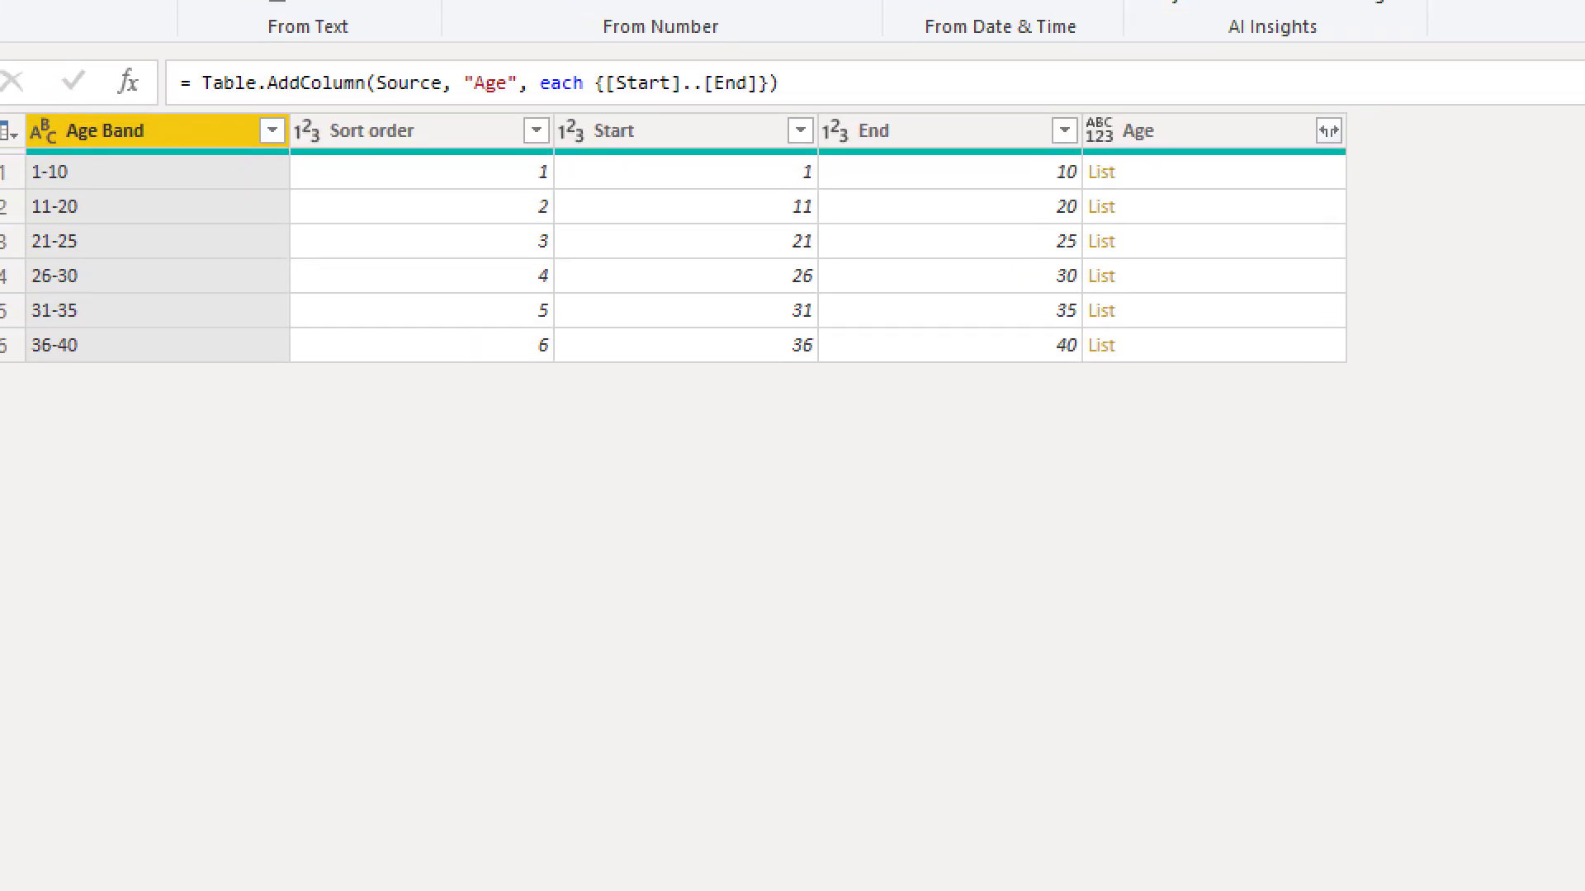
Step: Preview the generated lists in the Age column for the 21-25 and 31-35 bands
mouse_move(1098, 110)
left_mouse_down()
mouse_move(1233, 401)
mouse_move(1258, 419)
left_mouse_up()
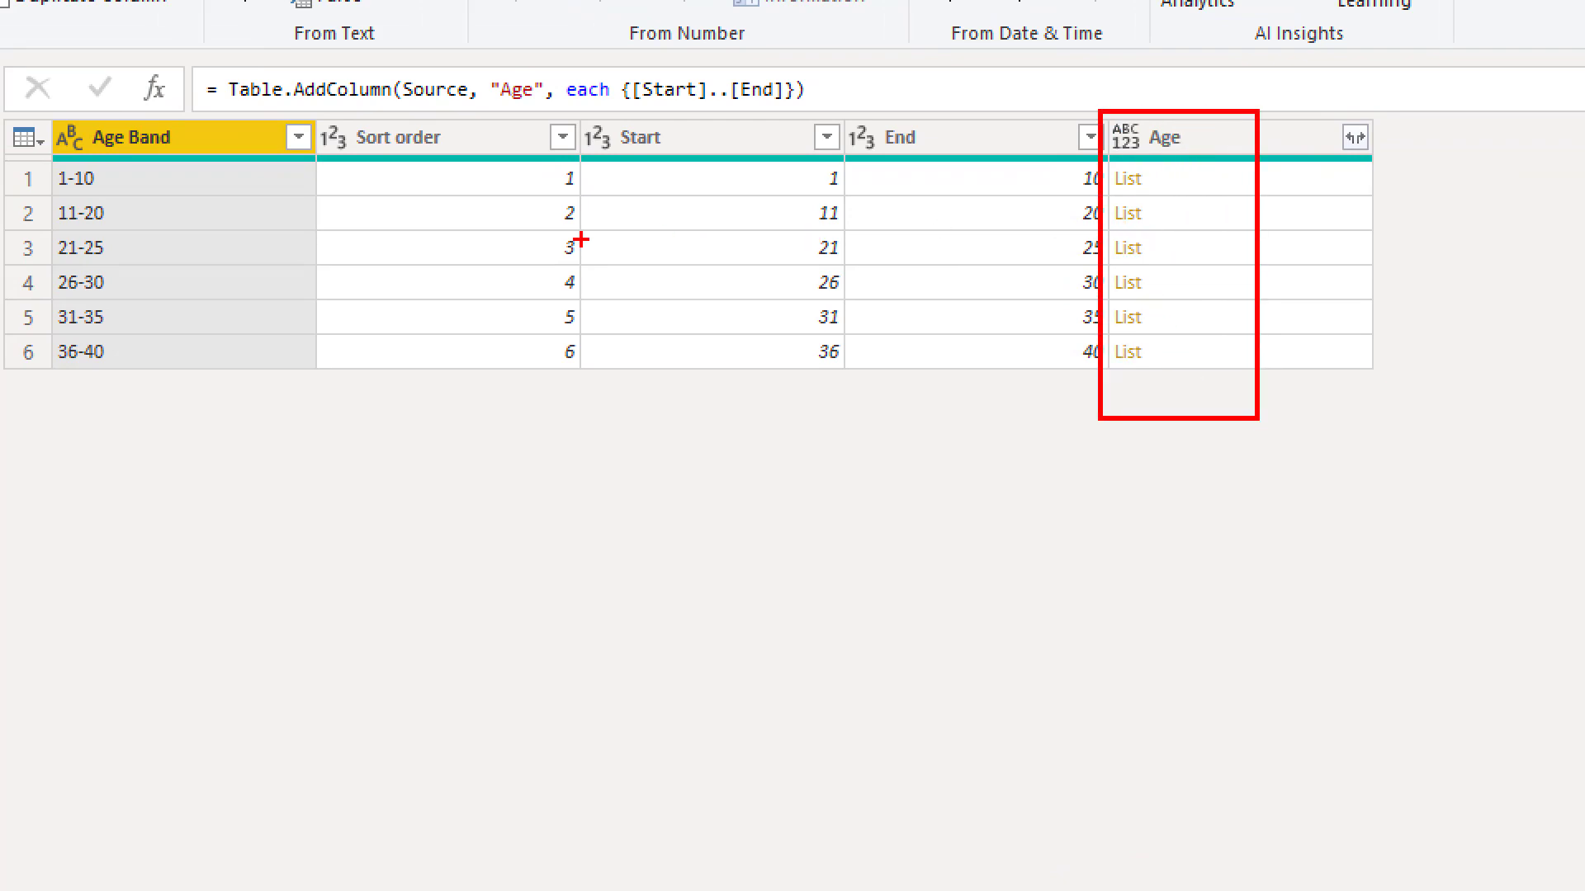
key("Escape")
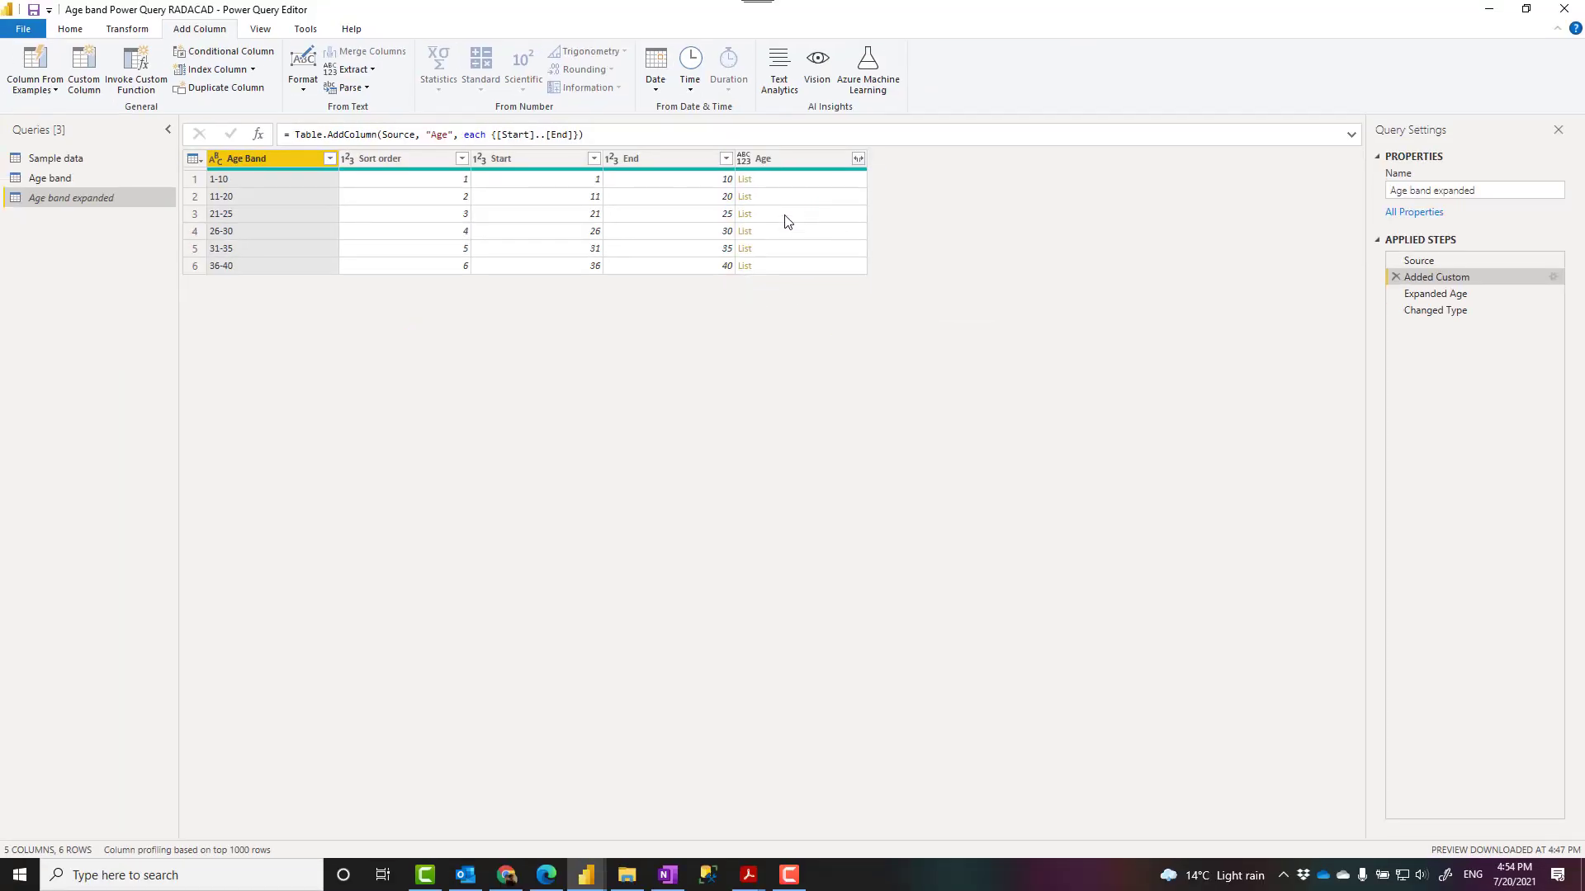
left_click(781, 216)
left_click_drag(543, 744, 508, 374)
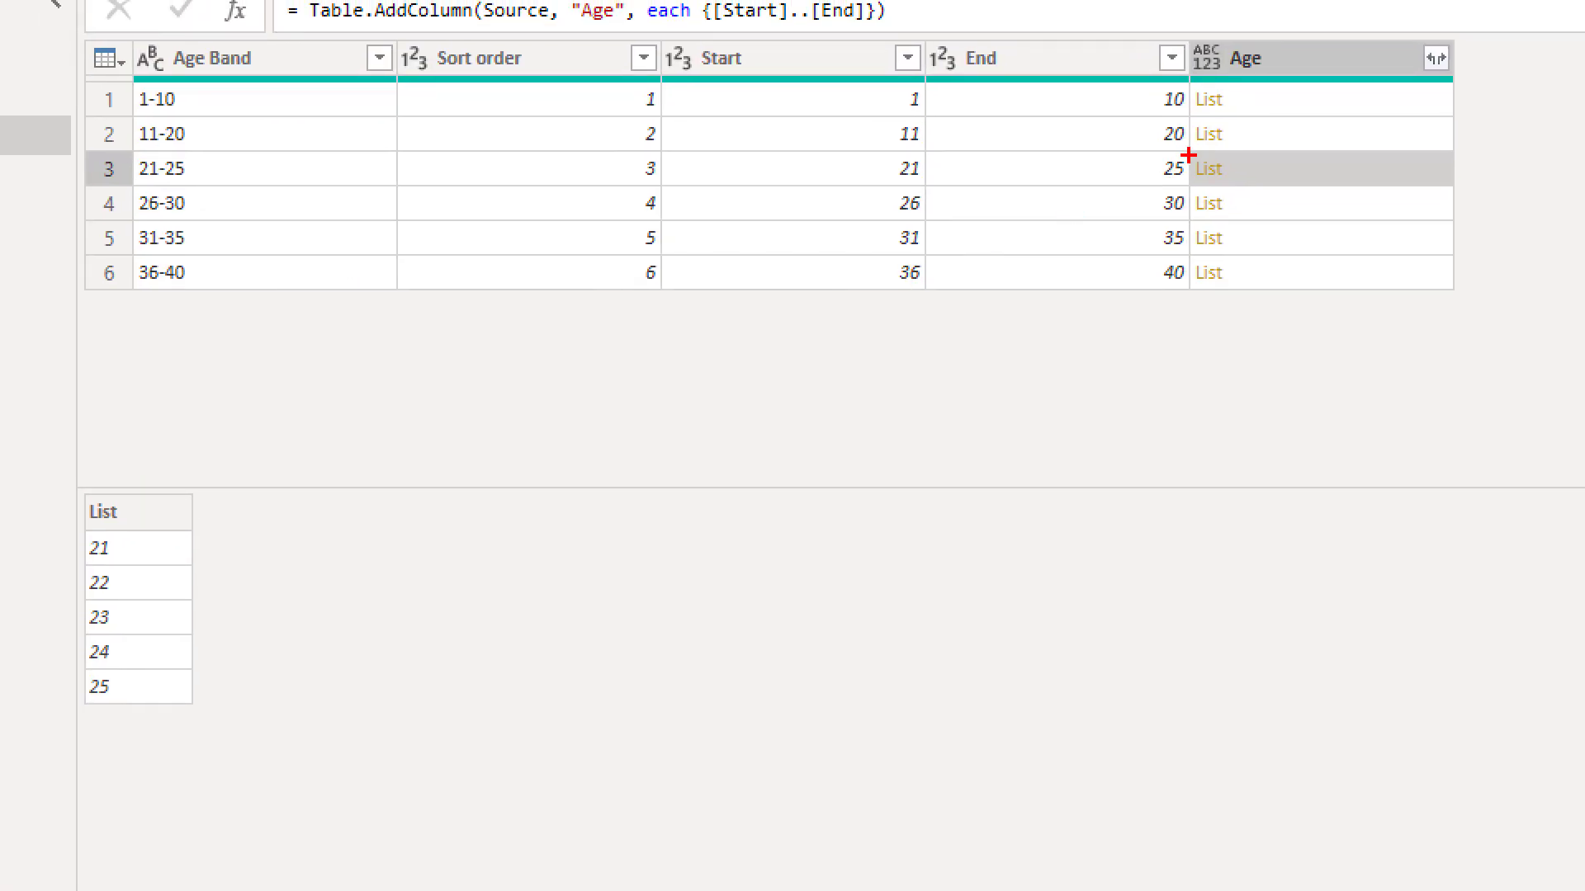
left_click_drag(1188, 152, 1234, 189)
left_click_drag(68, 478, 237, 751)
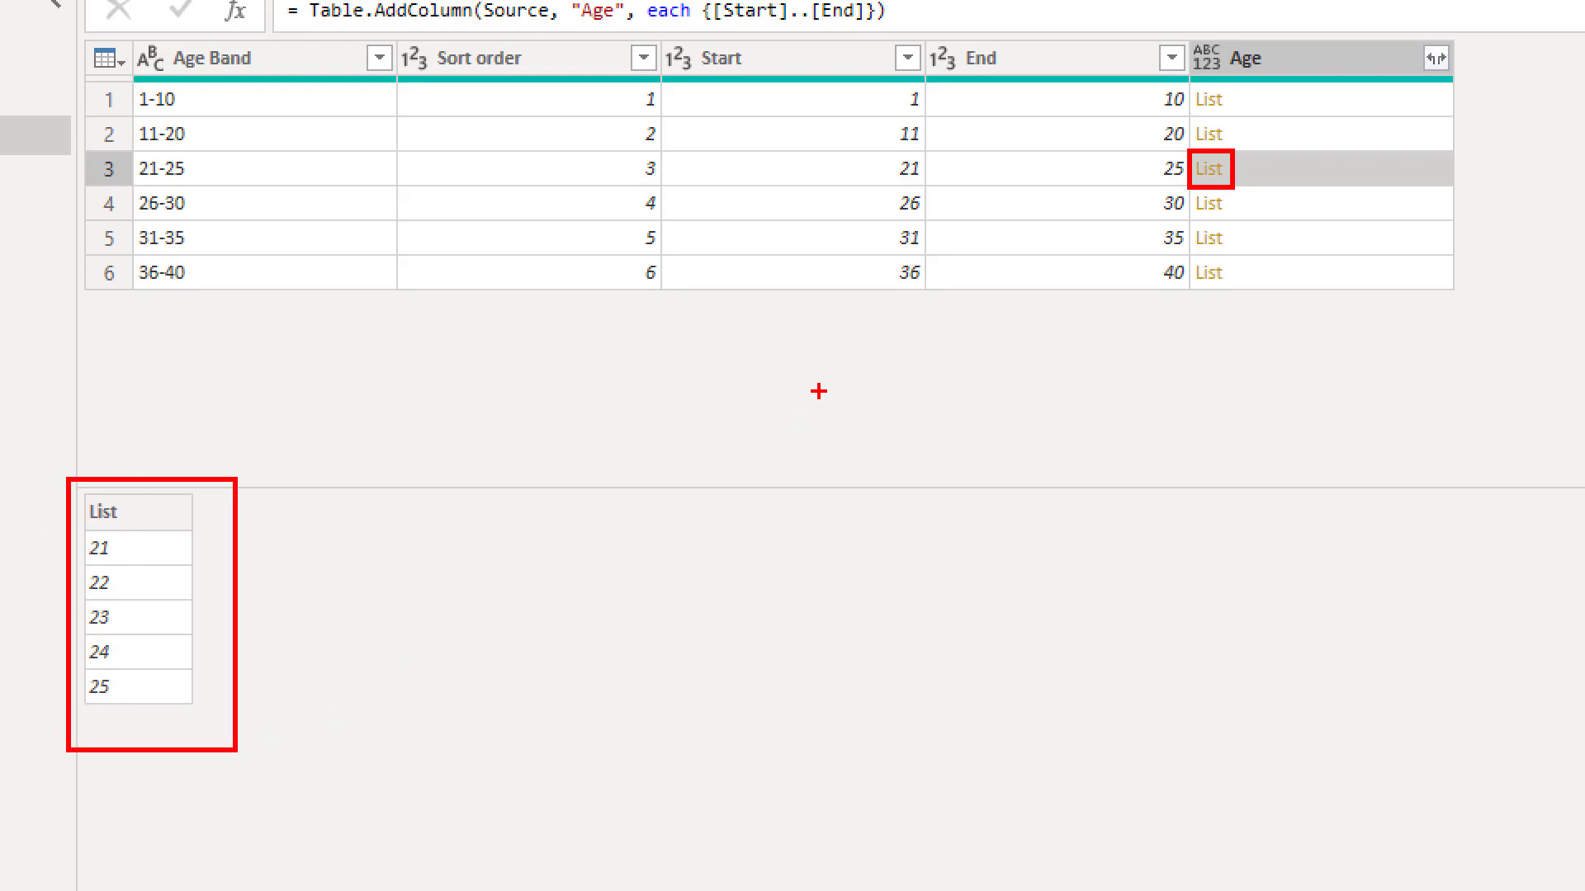
key("Escape")
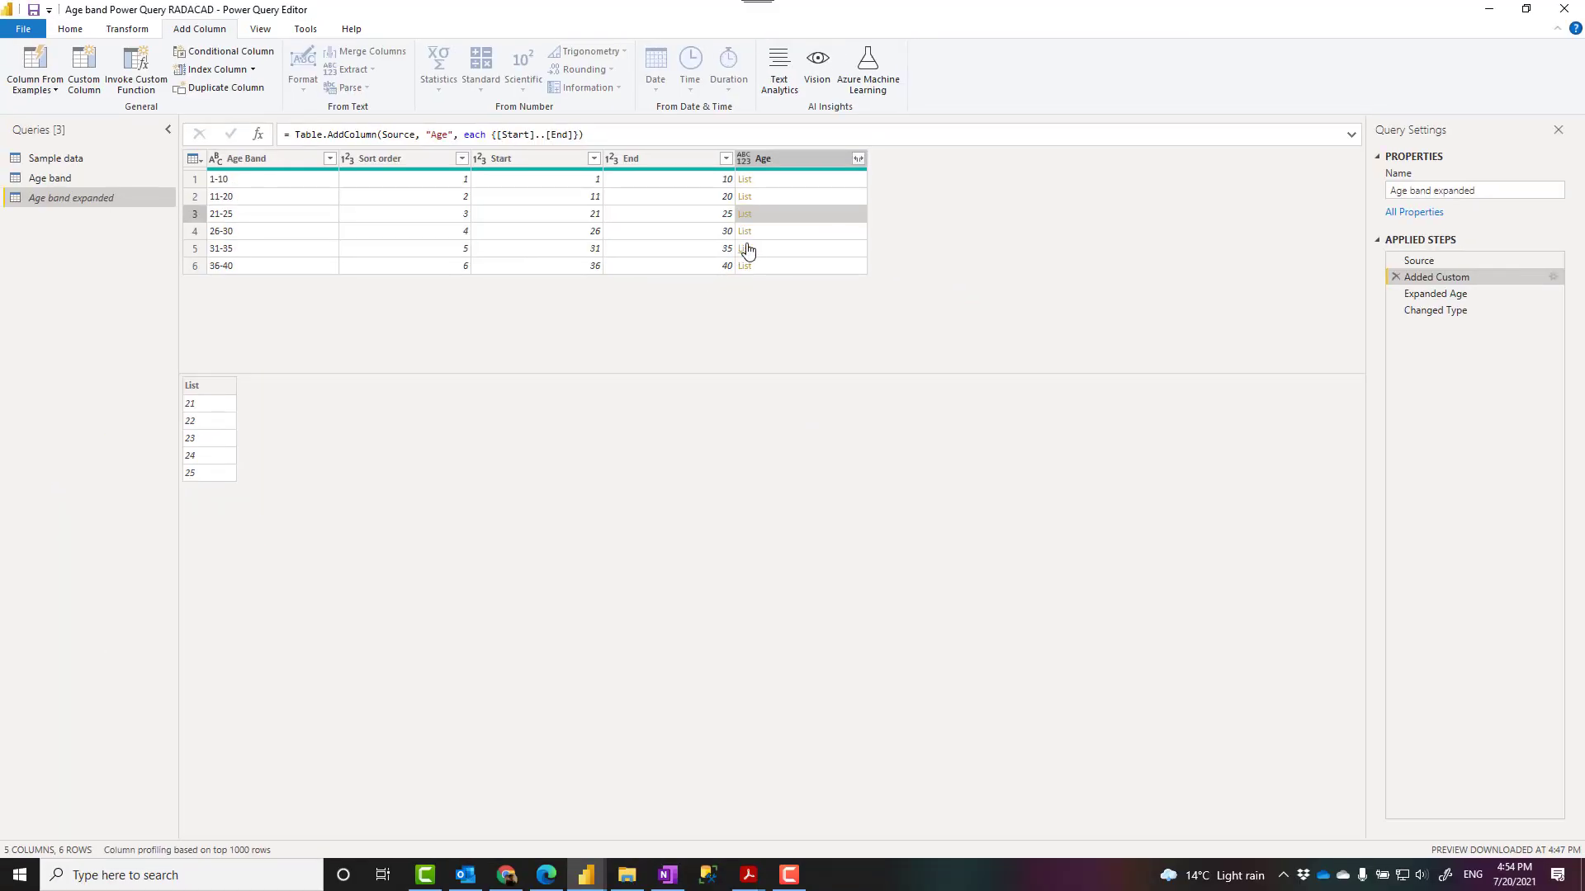
left_click(779, 248)
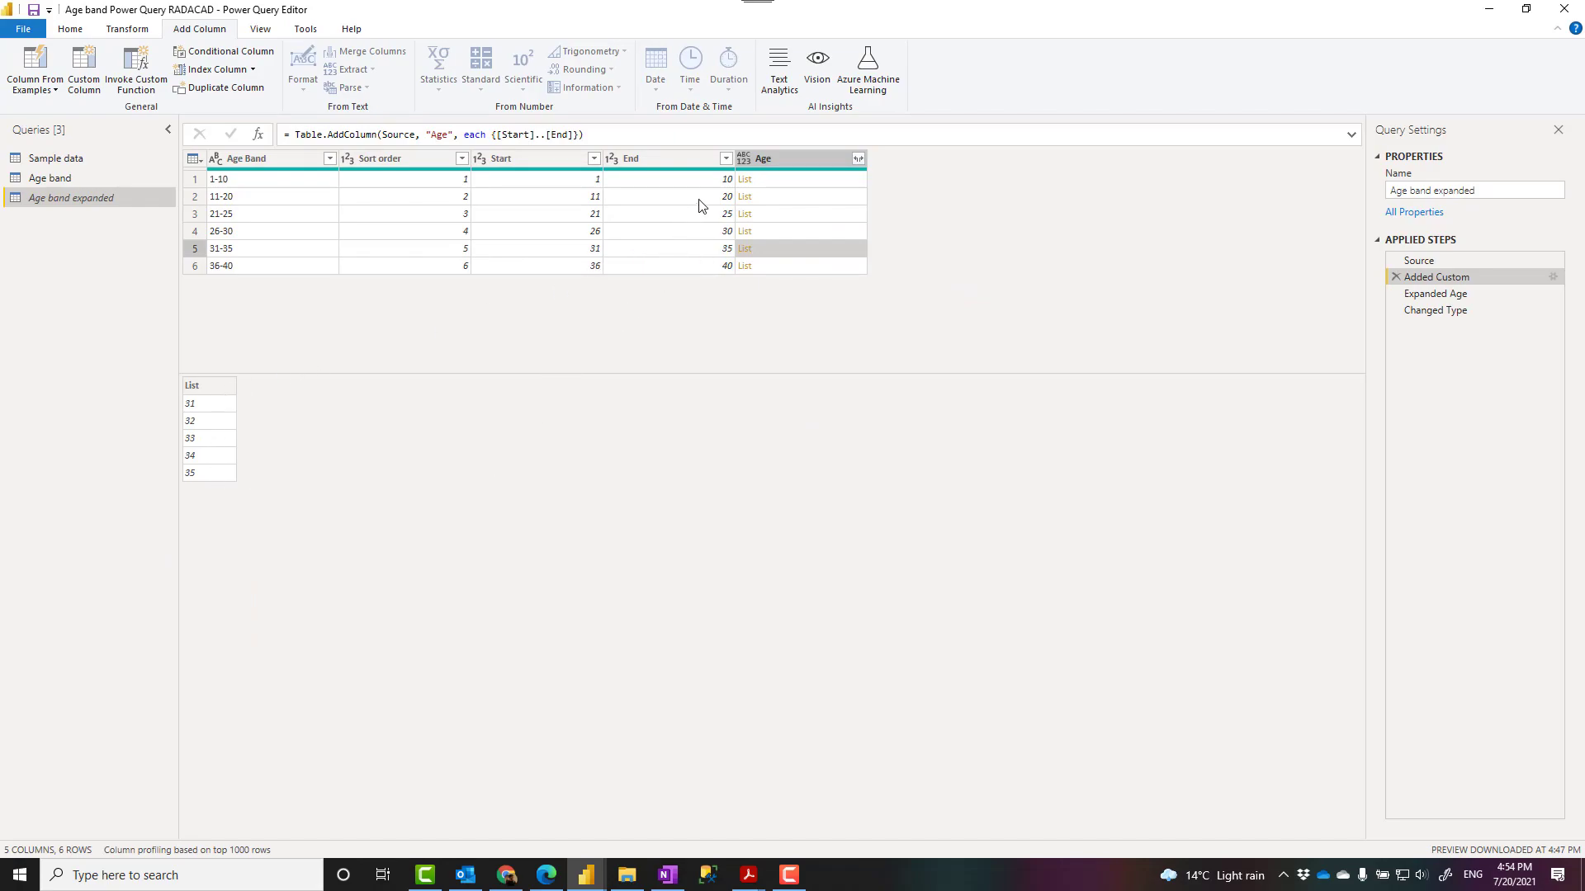
Step: Show the Expand to New Rows option for the Age column's lists without applying it
left_click(858, 160)
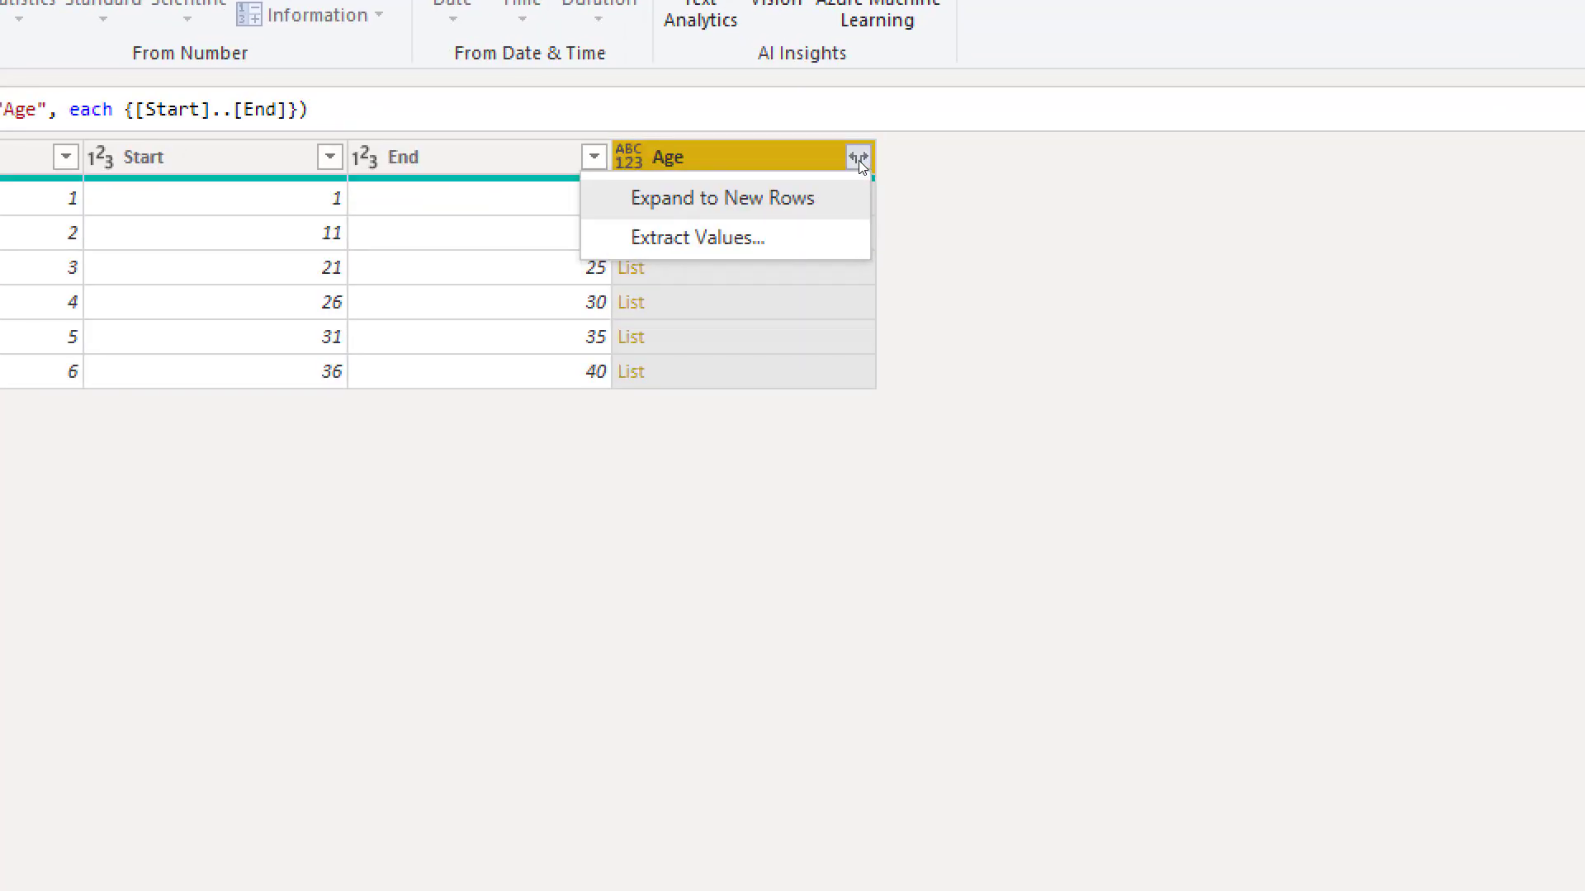
mouse_move(601, 173)
left_mouse_down()
mouse_move(860, 201)
mouse_move(860, 220)
left_mouse_up()
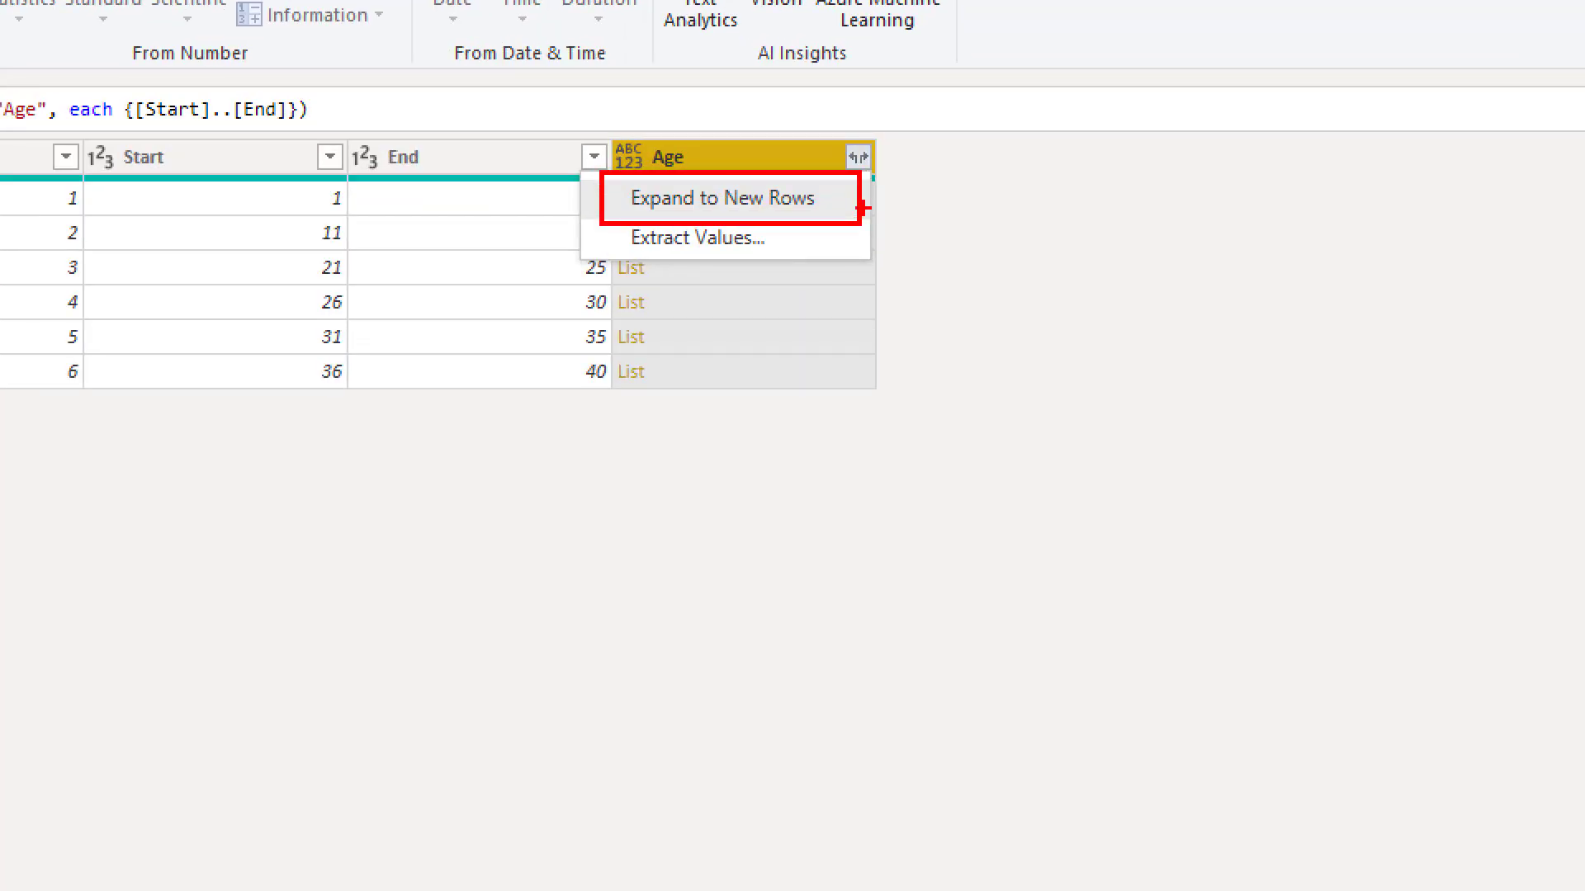
mouse_move(838, 142)
left_mouse_down()
mouse_move(865, 172)
mouse_move(882, 150)
mouse_move(843, 177)
mouse_move(876, 142)
left_mouse_up()
key("Escape")
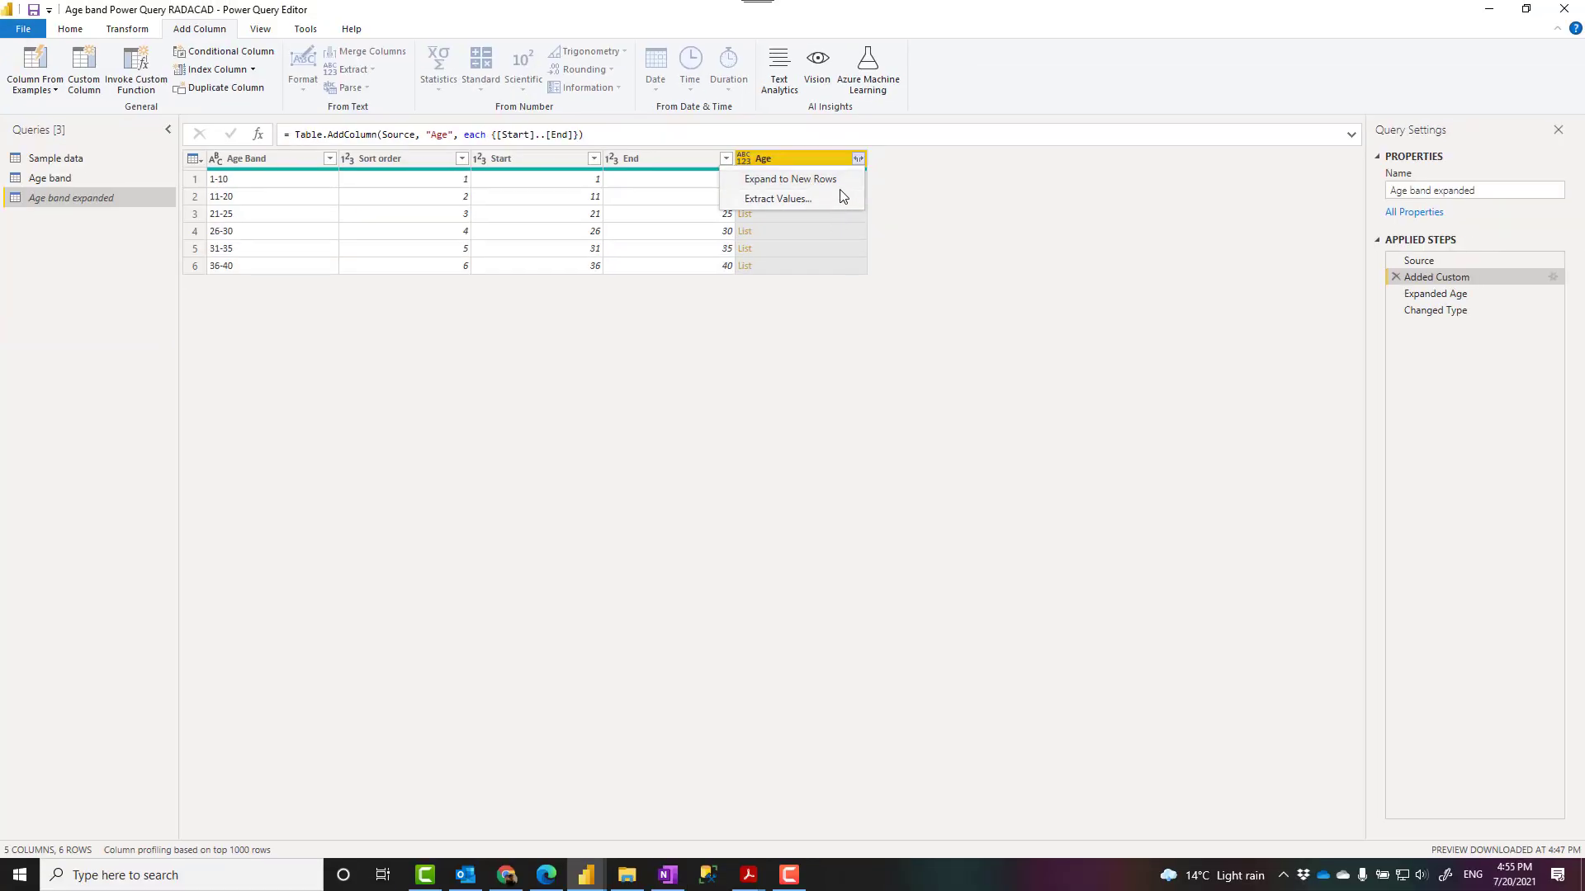
Step: Review the Expanded Age and Changed Type steps, comparing the Age band query with the expanded rows for bands 1-10 and 11-20
left_click(1435, 294)
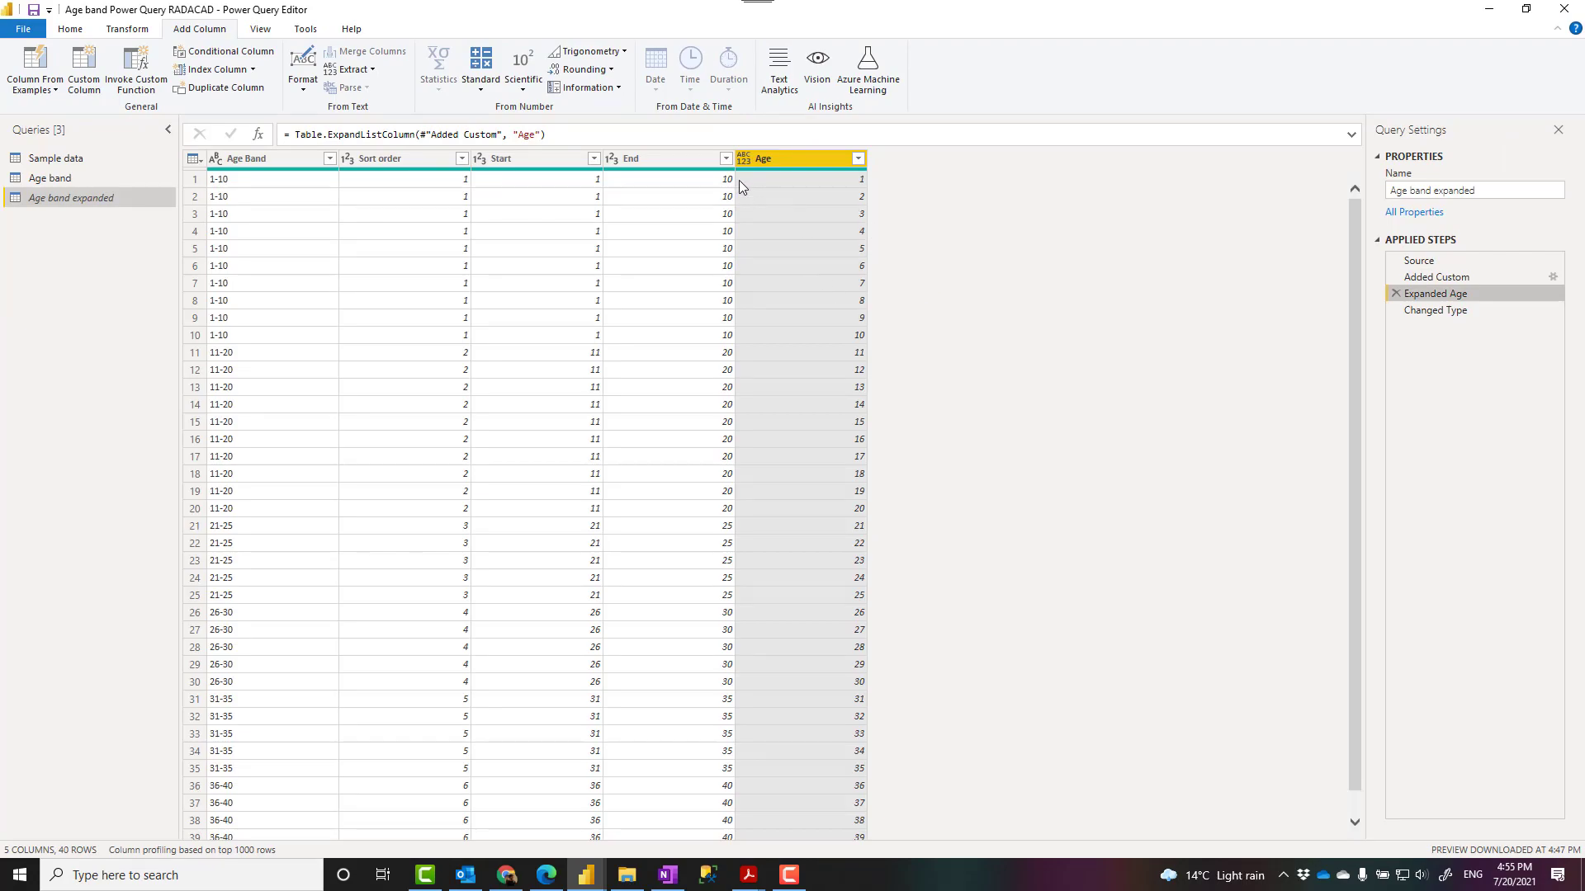
left_click(1418, 311)
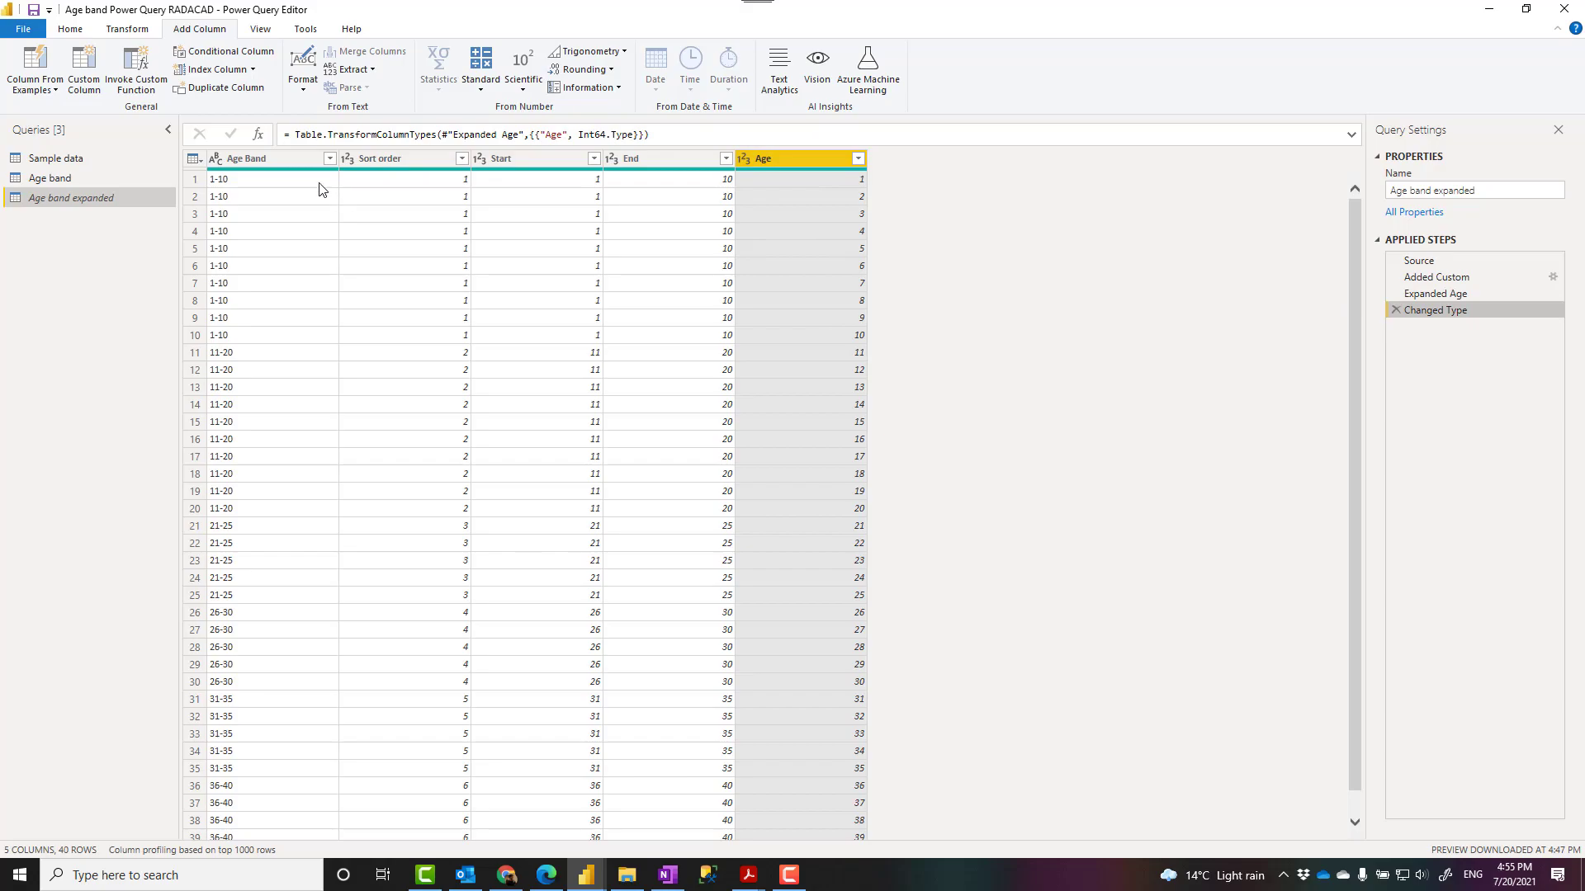
left_click(61, 180)
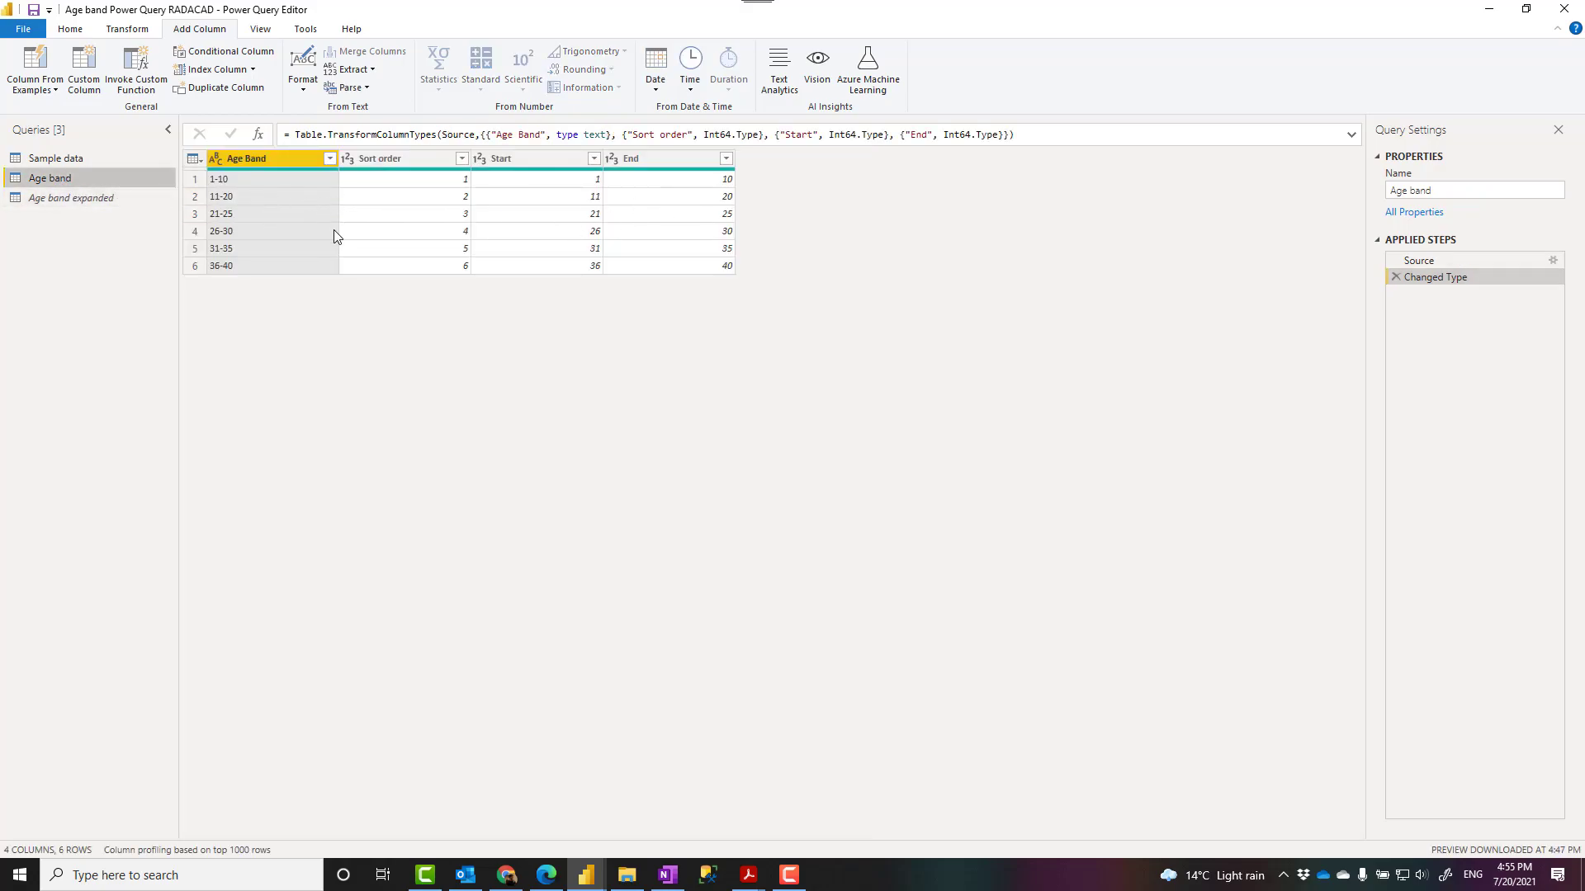
left_click(72, 199)
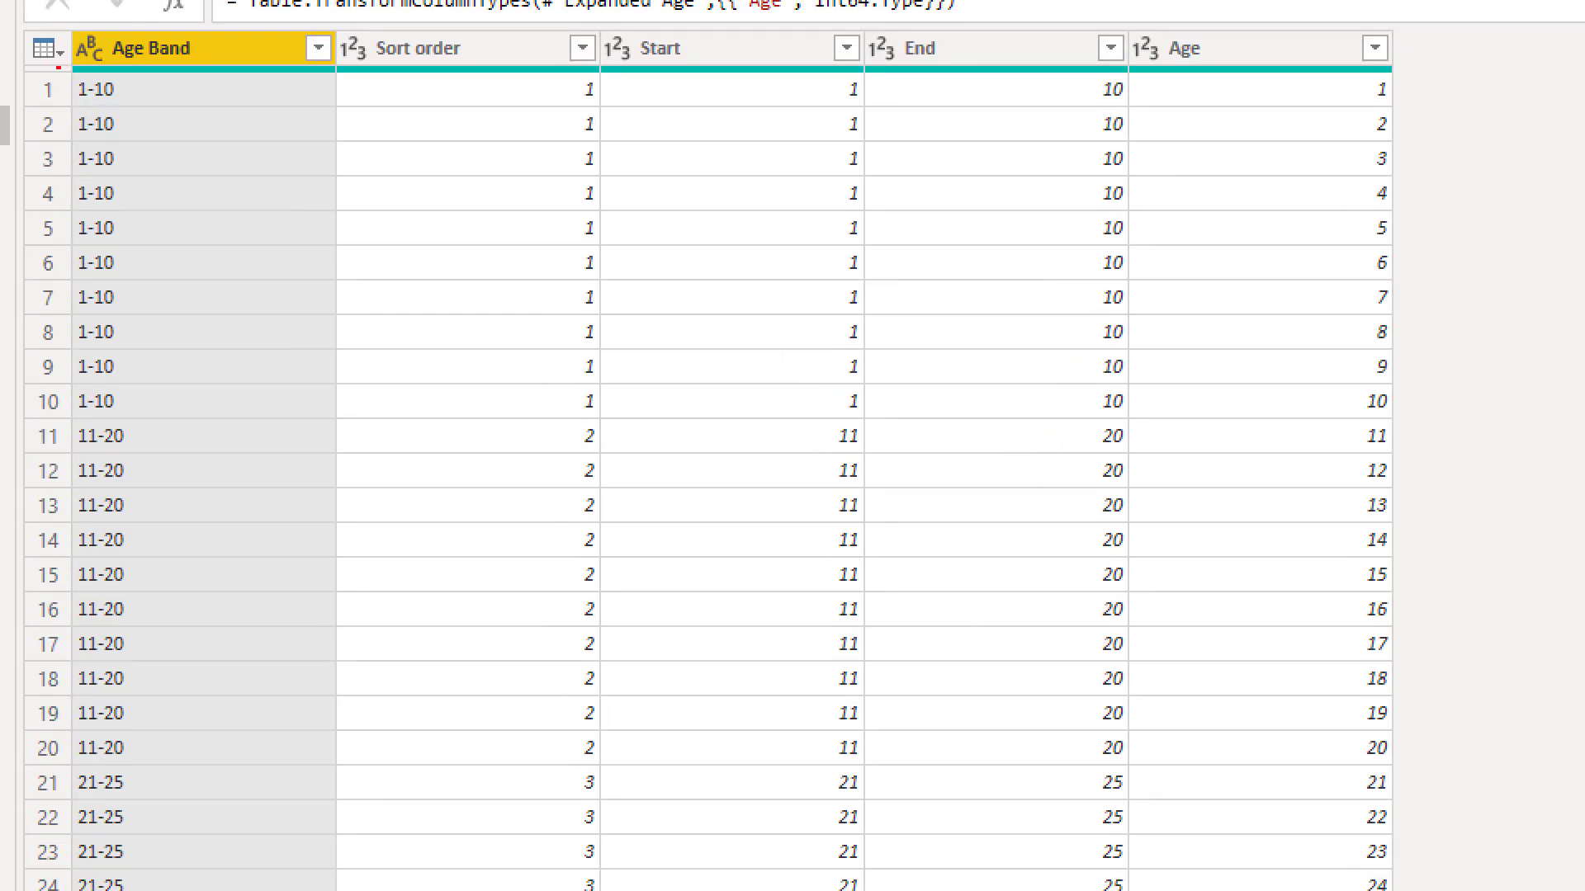
mouse_move(57, 66)
left_mouse_down()
mouse_move(976, 375)
mouse_move(1411, 410)
left_mouse_up()
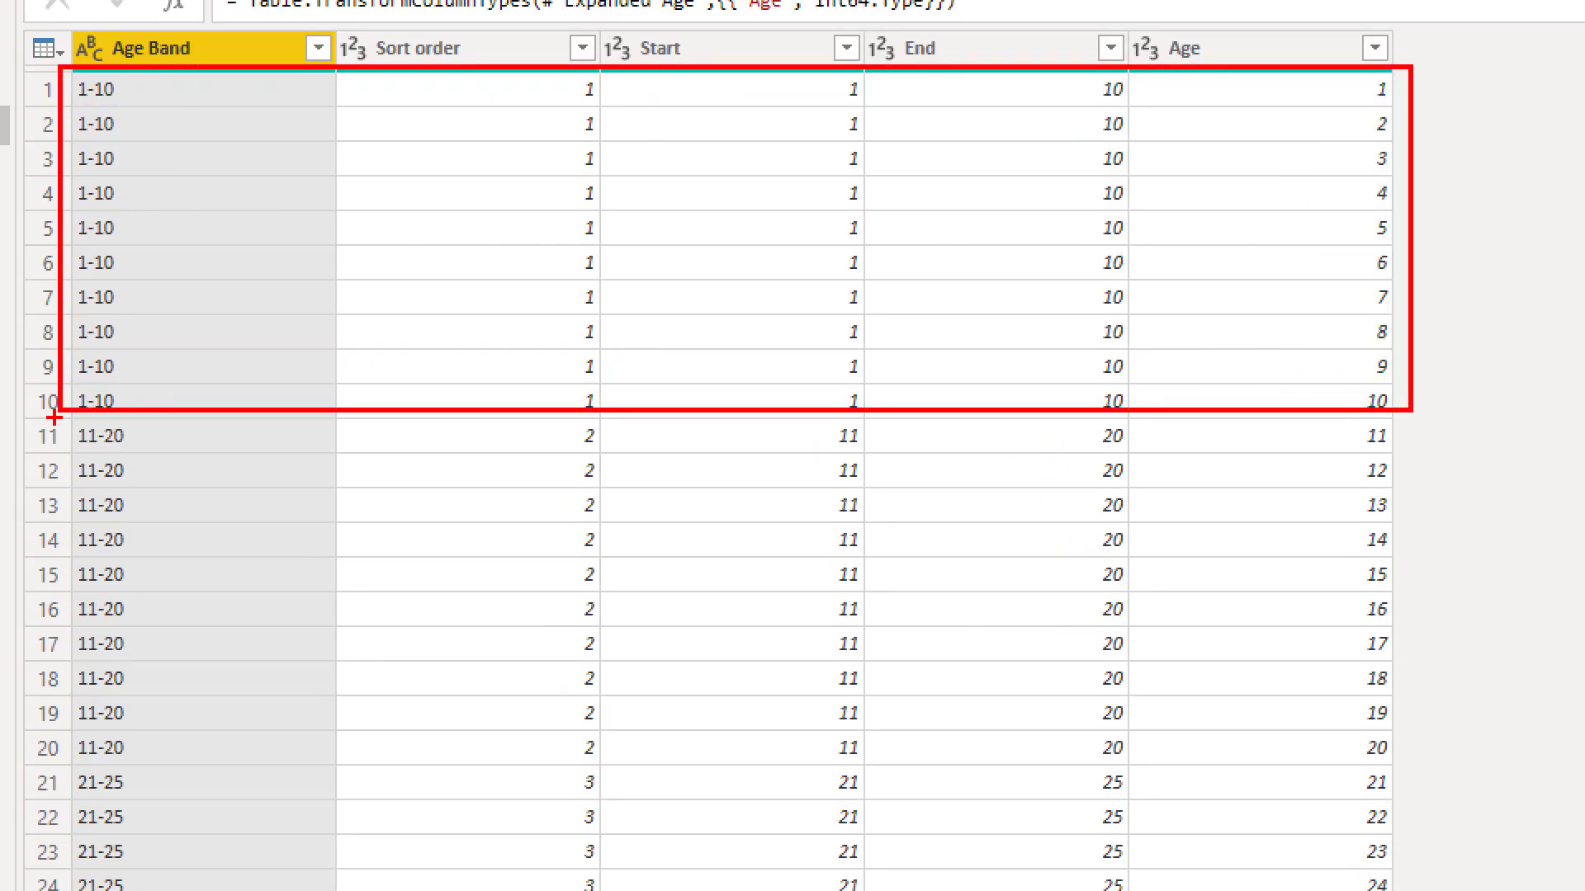
mouse_move(64, 422)
left_mouse_down()
mouse_move(739, 771)
mouse_move(1413, 775)
left_mouse_up()
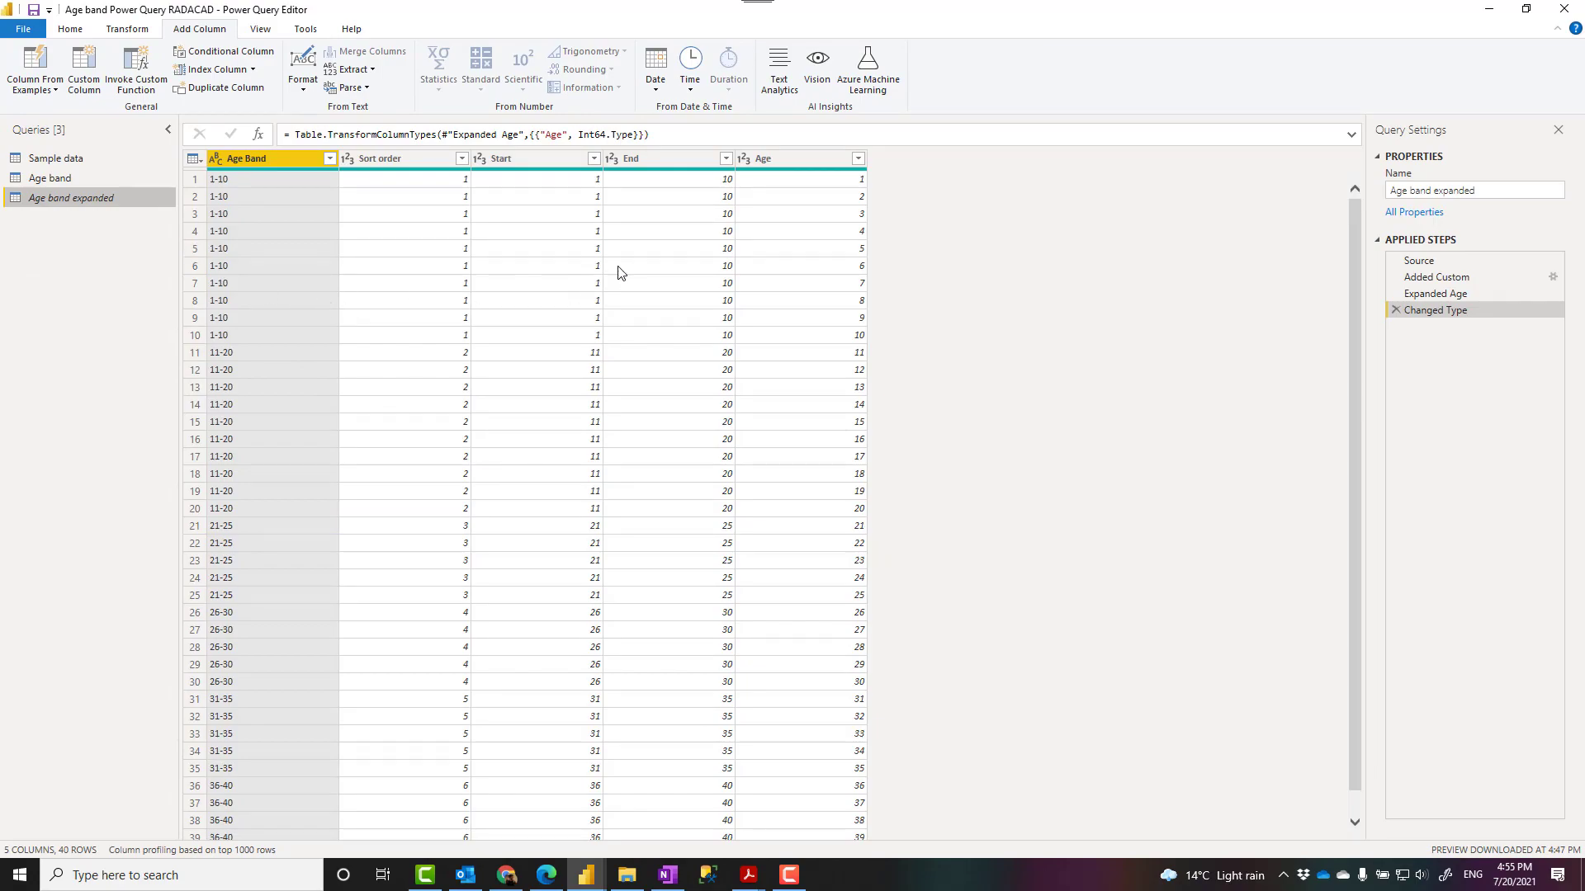
Step: View the Sample data query at its Changed Type step and point out the Merge Queries command without creating a merge
left_click(791, 161)
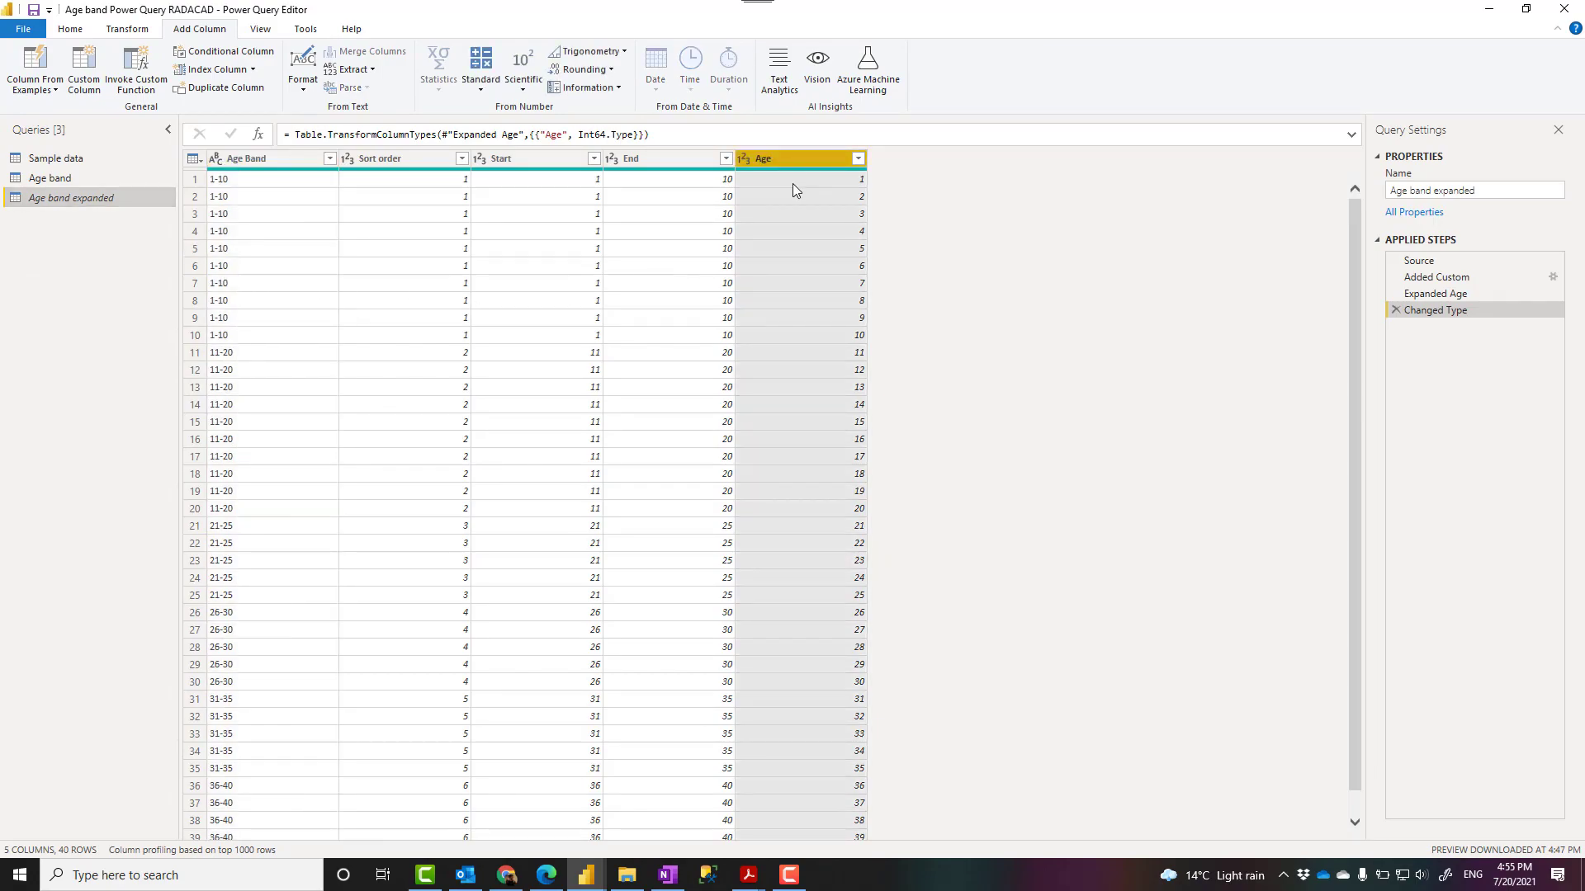
left_click(54, 161)
left_click(1436, 278)
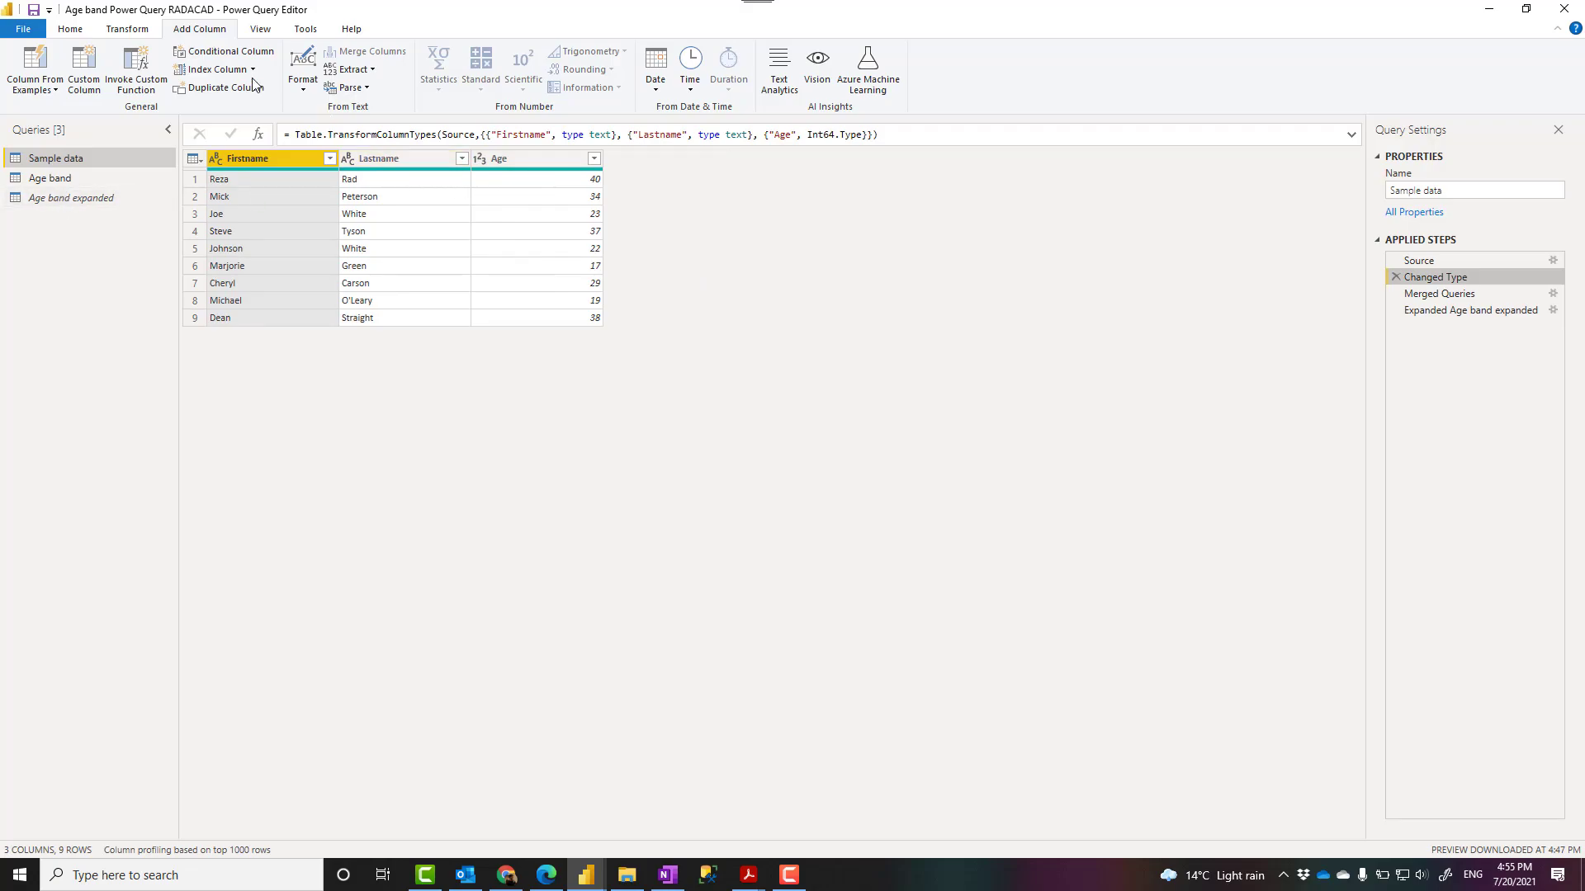
left_click(75, 32)
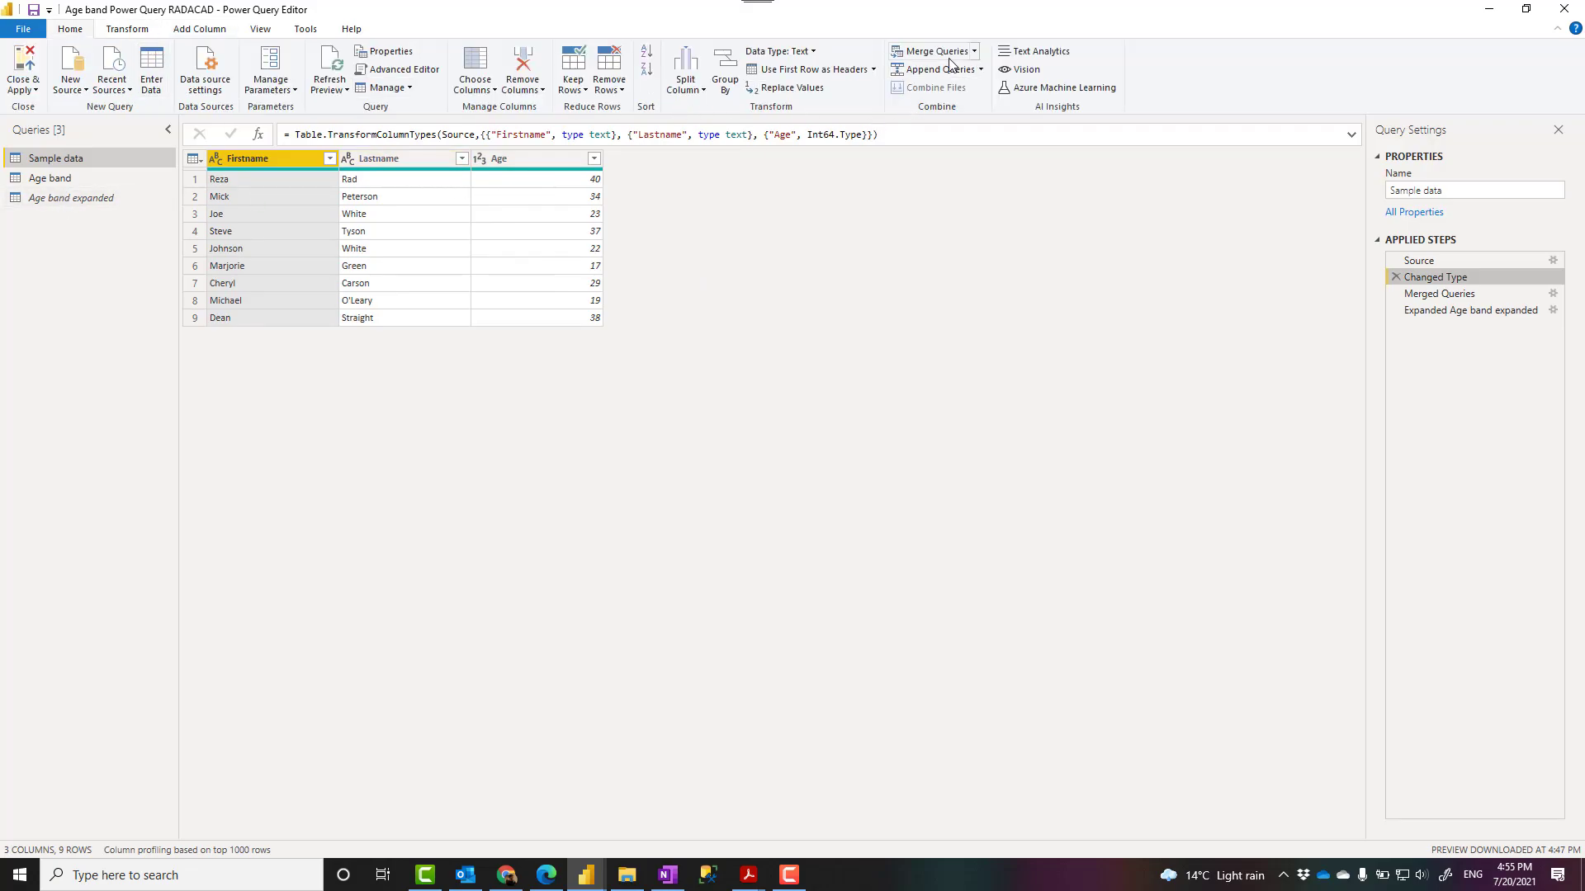
key("ctrl+1")
left_click(925, 108)
left_click_drag(836, 87, 1013, 124)
key("Escape")
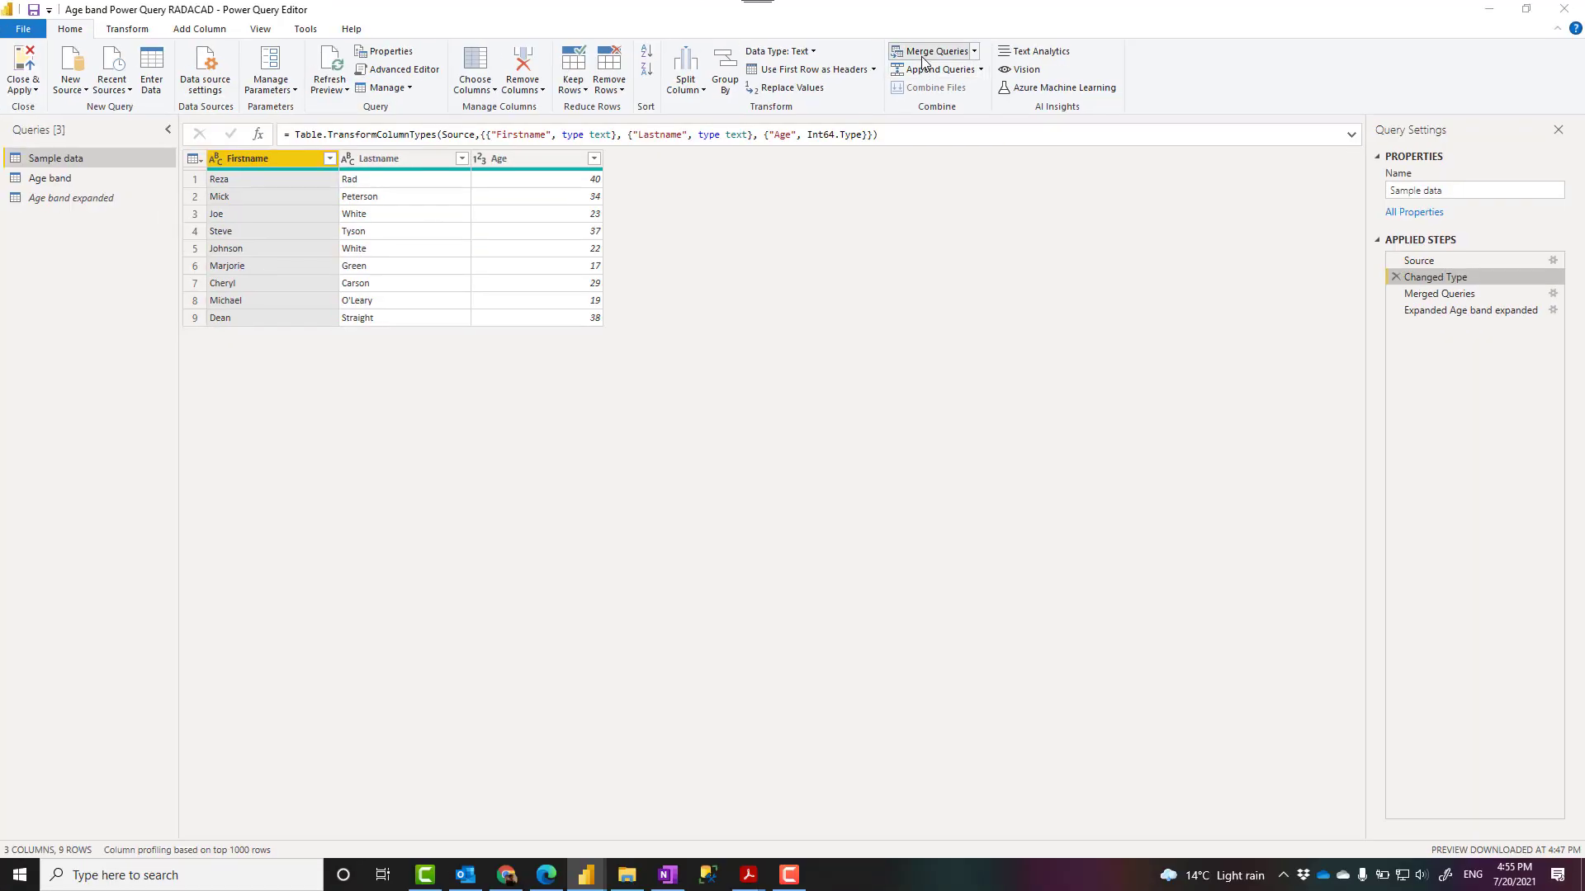
left_click(922, 57)
left_click(934, 470)
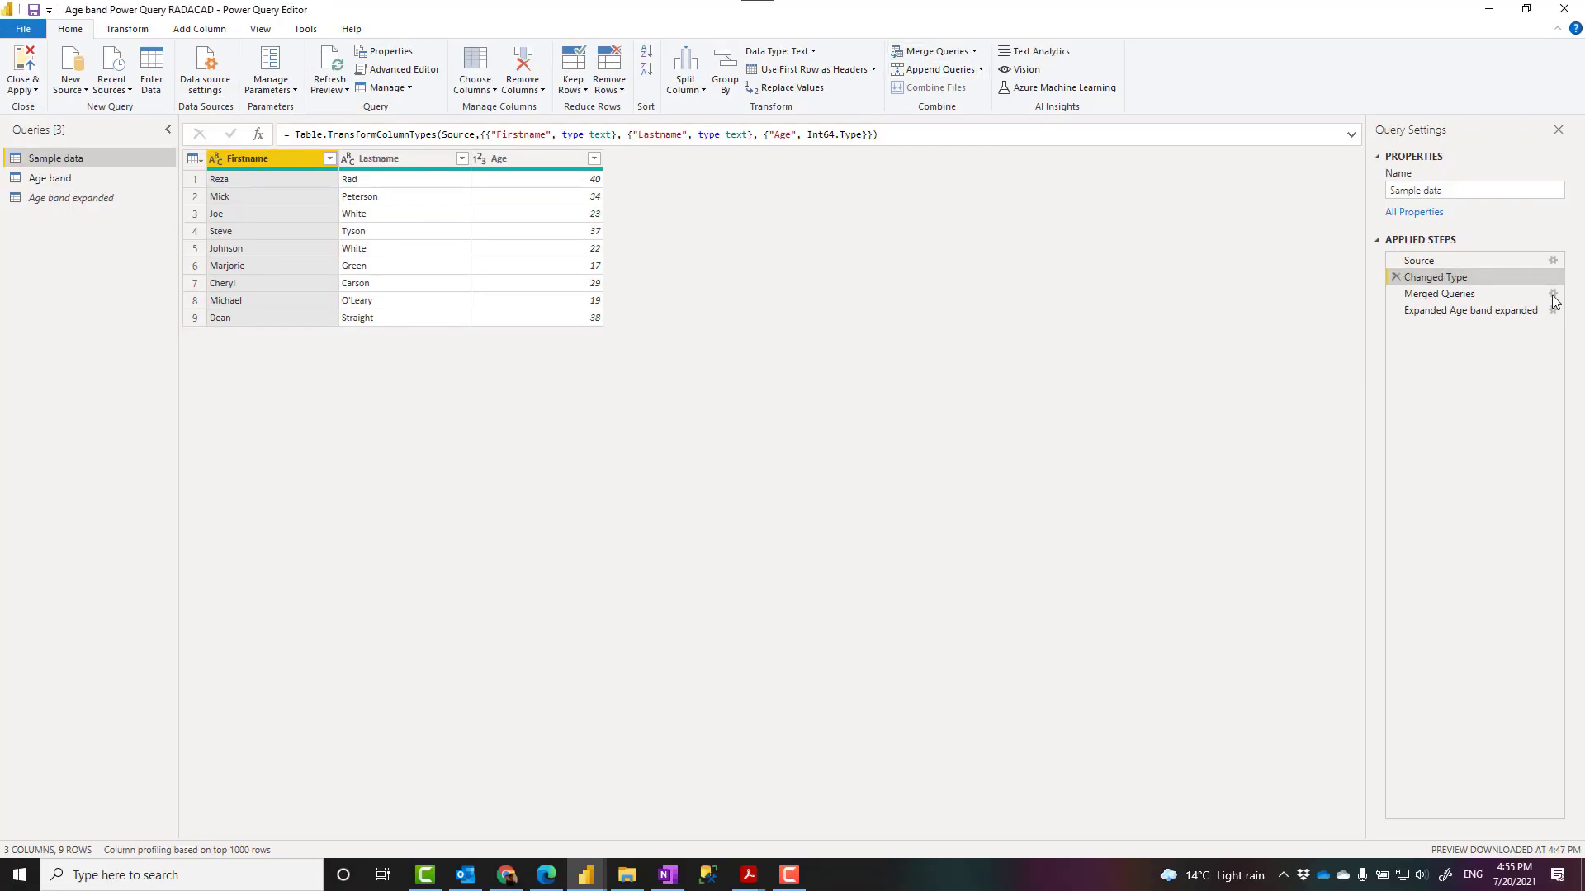
Step: Inspect the Merged Queries step's settings, examining both tables, their matching Age columns and the join kind, and close them without changes
left_click(1529, 296)
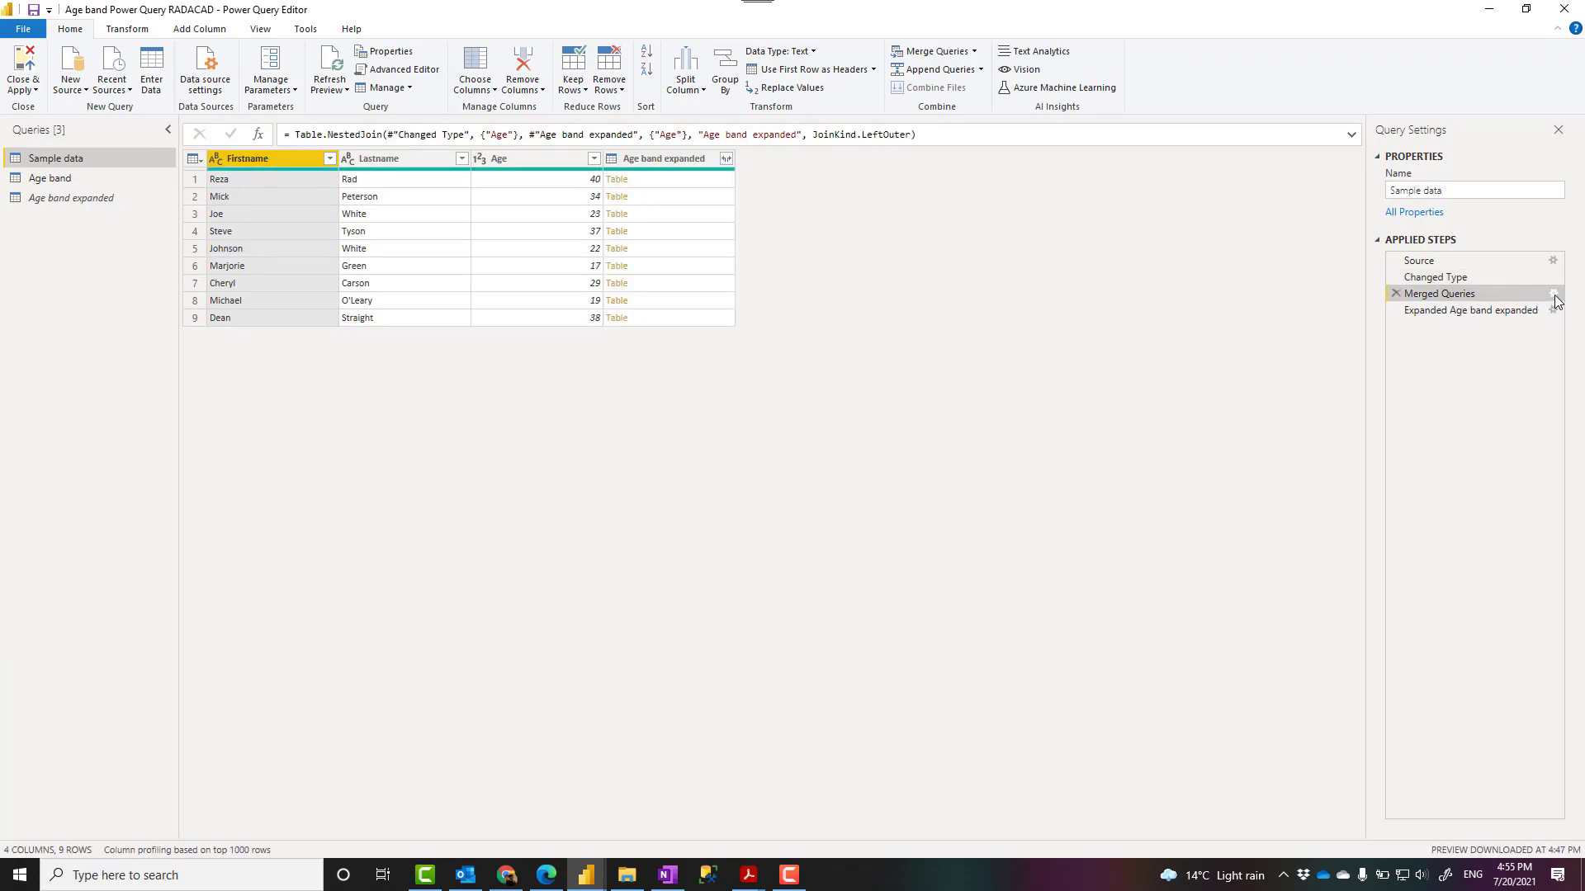
left_click(1554, 294)
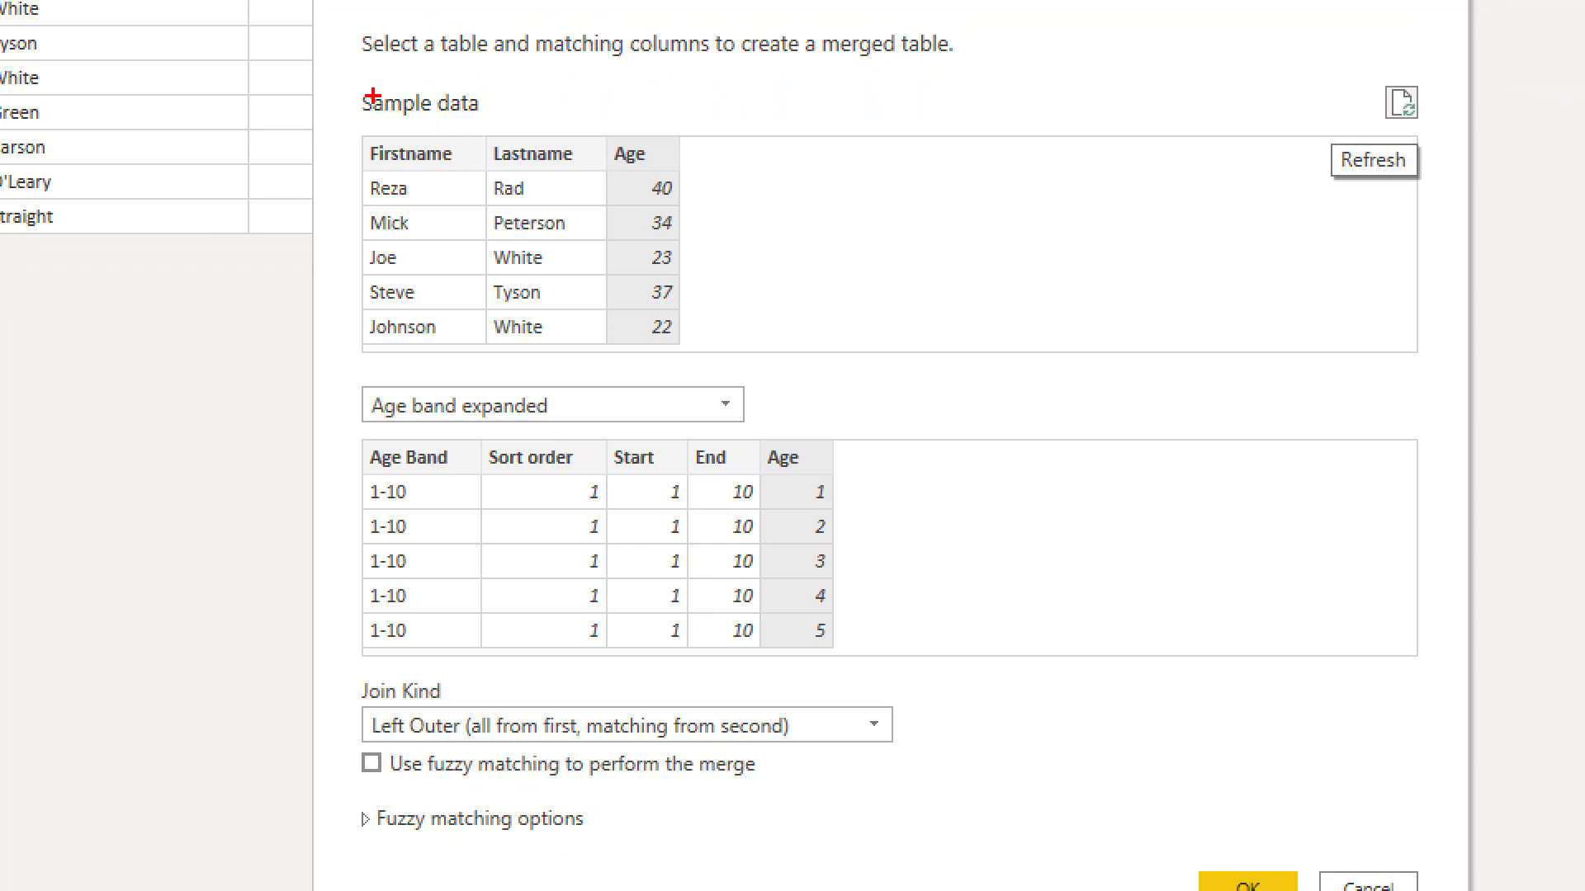
mouse_move(342, 81)
left_mouse_down()
mouse_move(518, 120)
mouse_move(677, 287)
mouse_move(709, 348)
left_mouse_up()
left_click_drag(353, 375, 567, 426)
mouse_move(754, 431)
left_mouse_down()
mouse_move(767, 505)
mouse_move(845, 677)
left_mouse_up()
left_click_drag(1181, 851, 1315, 888)
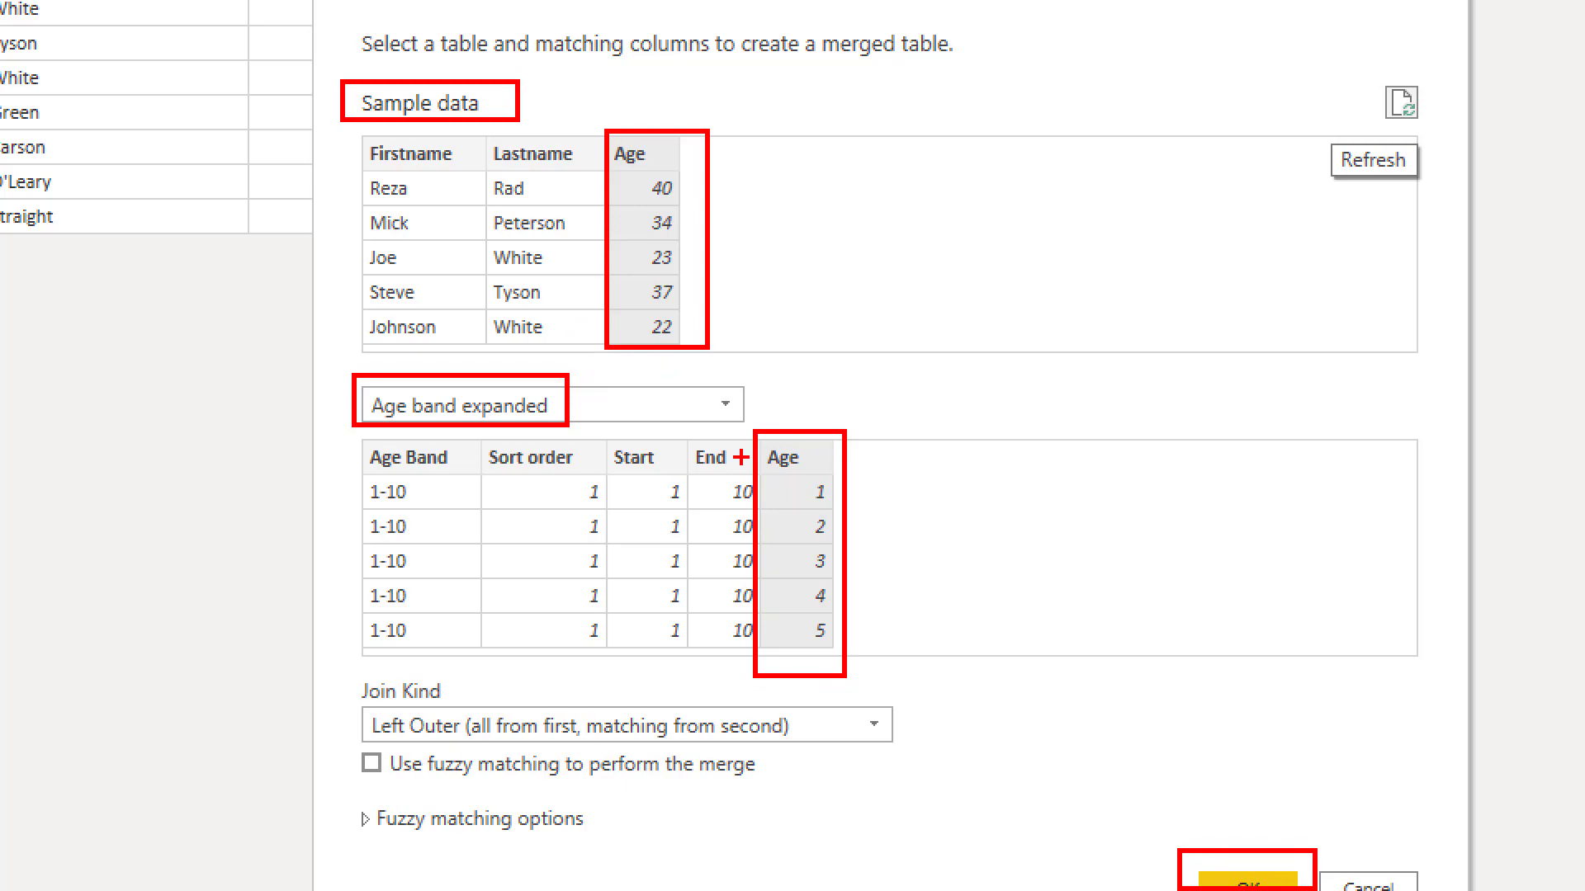
key("Escape")
left_click(970, 655)
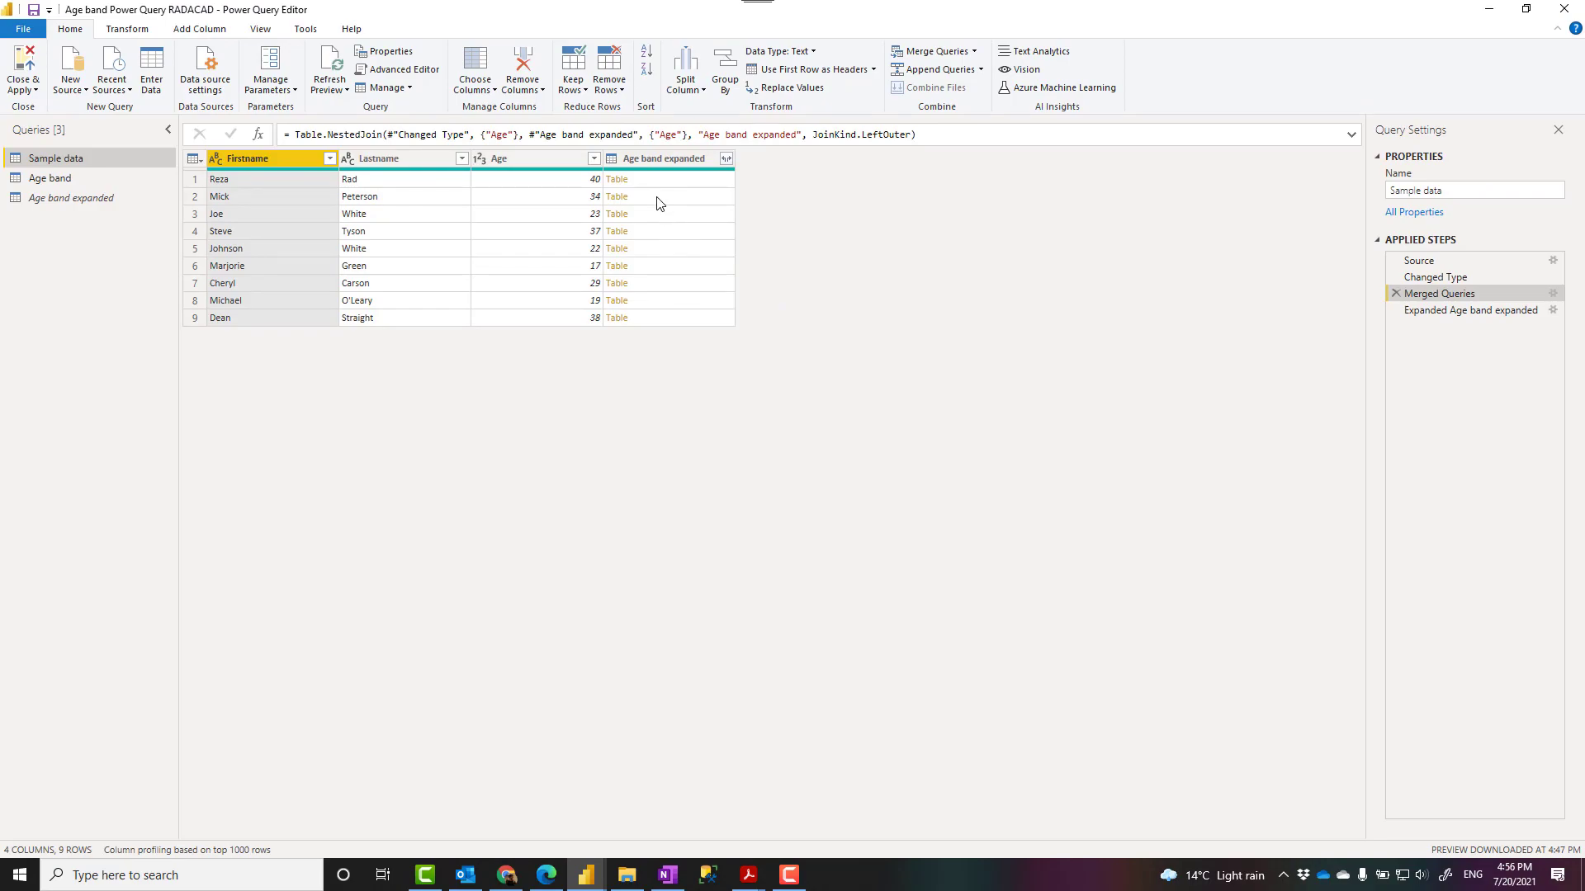
Step: Try expanding the Age band expanded column to Age Band only, without the original column name as prefix
left_click(726, 159)
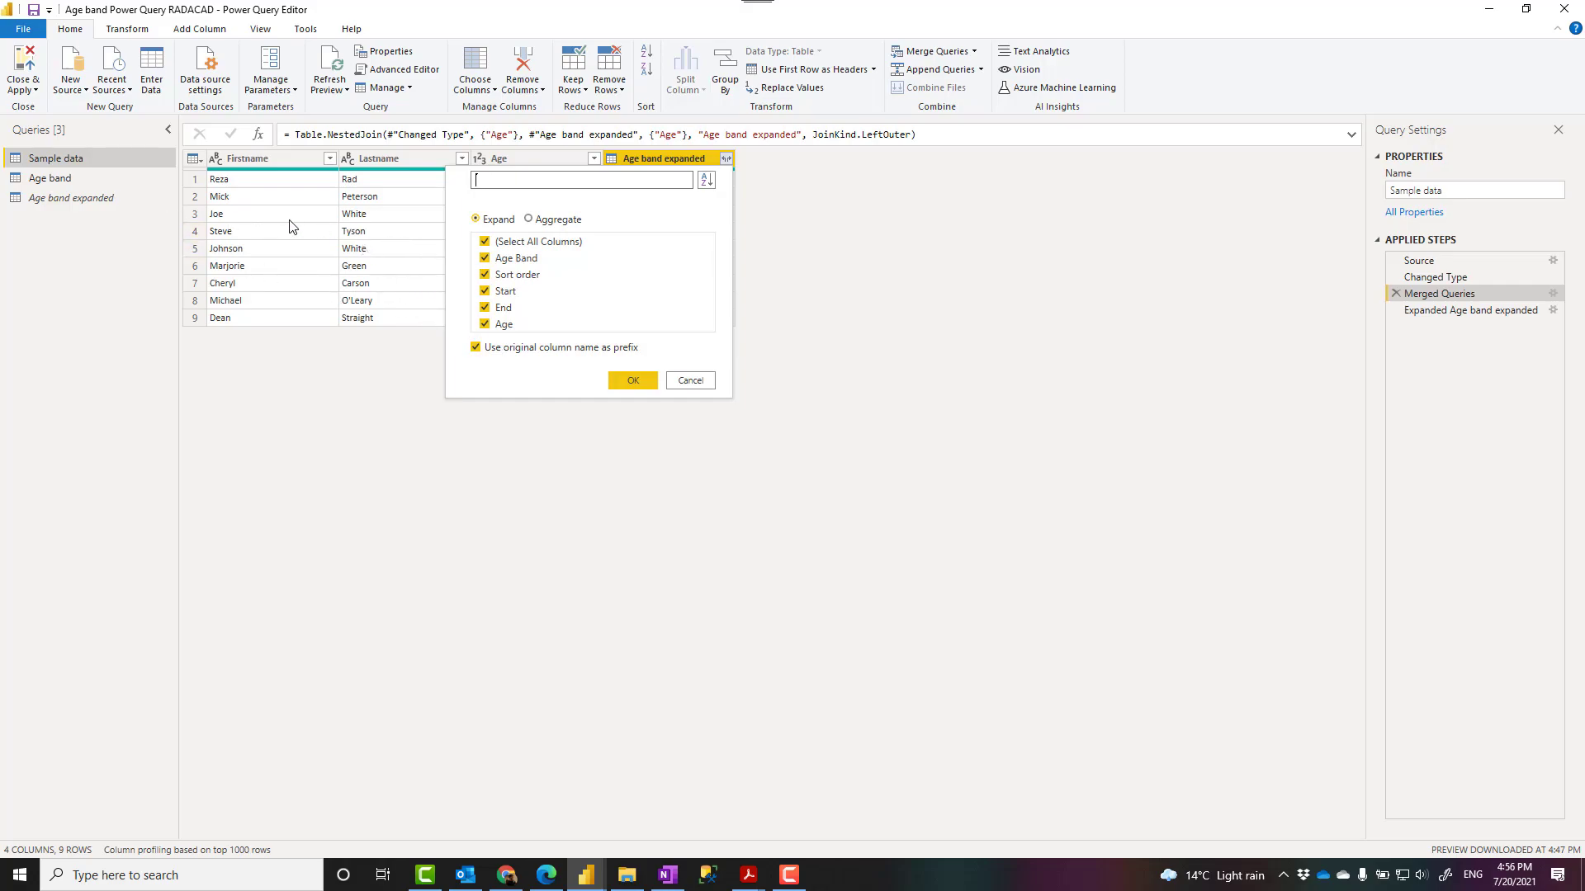
left_click(476, 348)
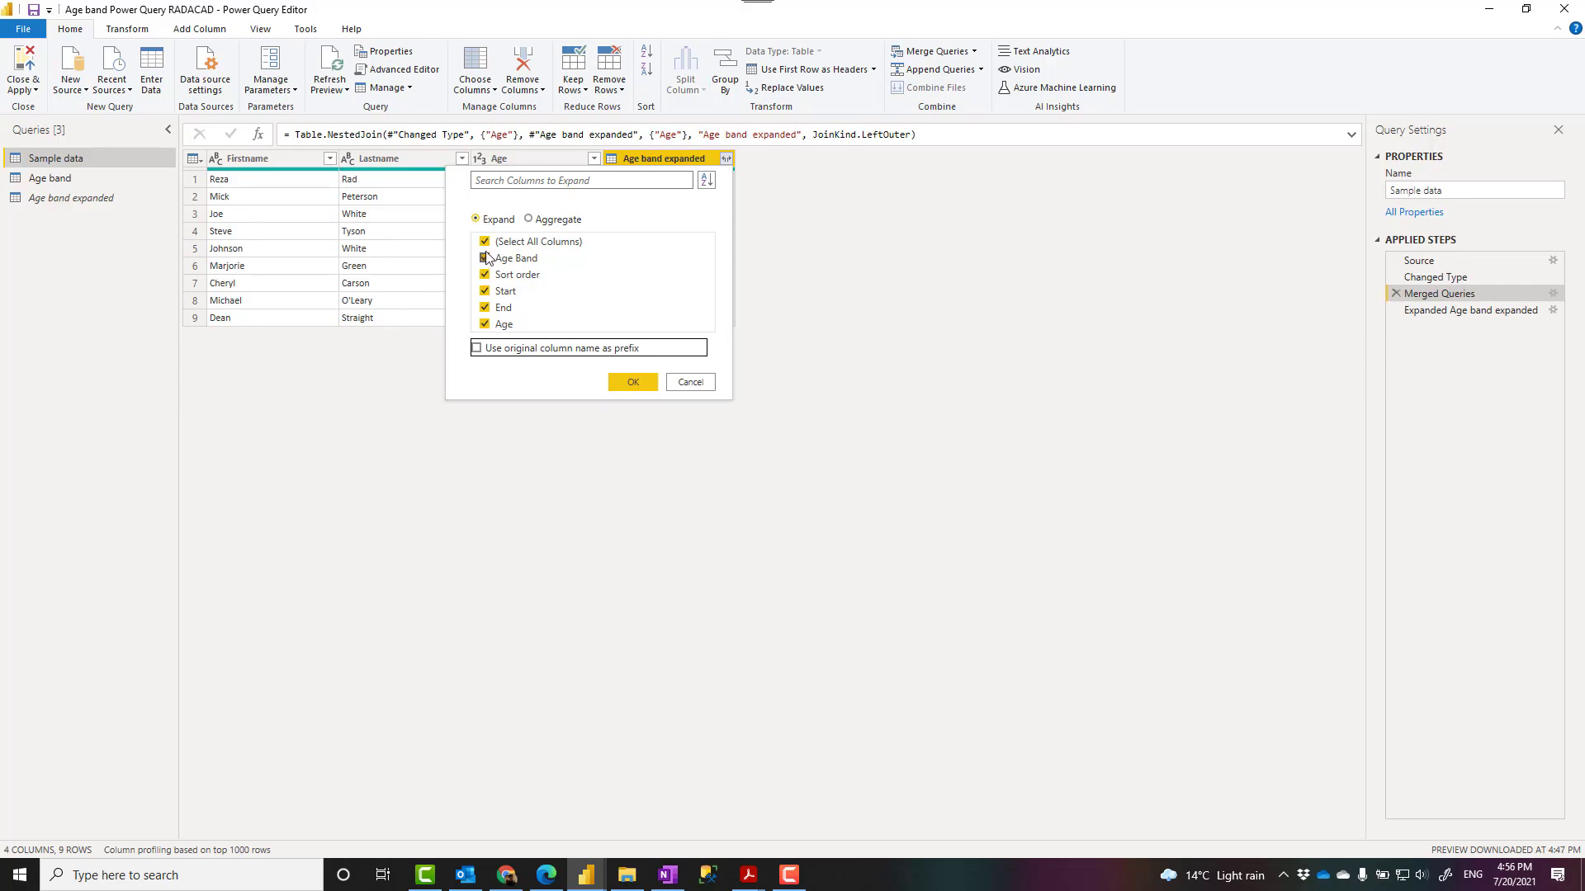
left_click(485, 241)
left_click(485, 259)
left_click(632, 380)
Step: View the Expanded Age band expanded step and compare sample ages with their values in the Age Band column
left_click(1459, 312)
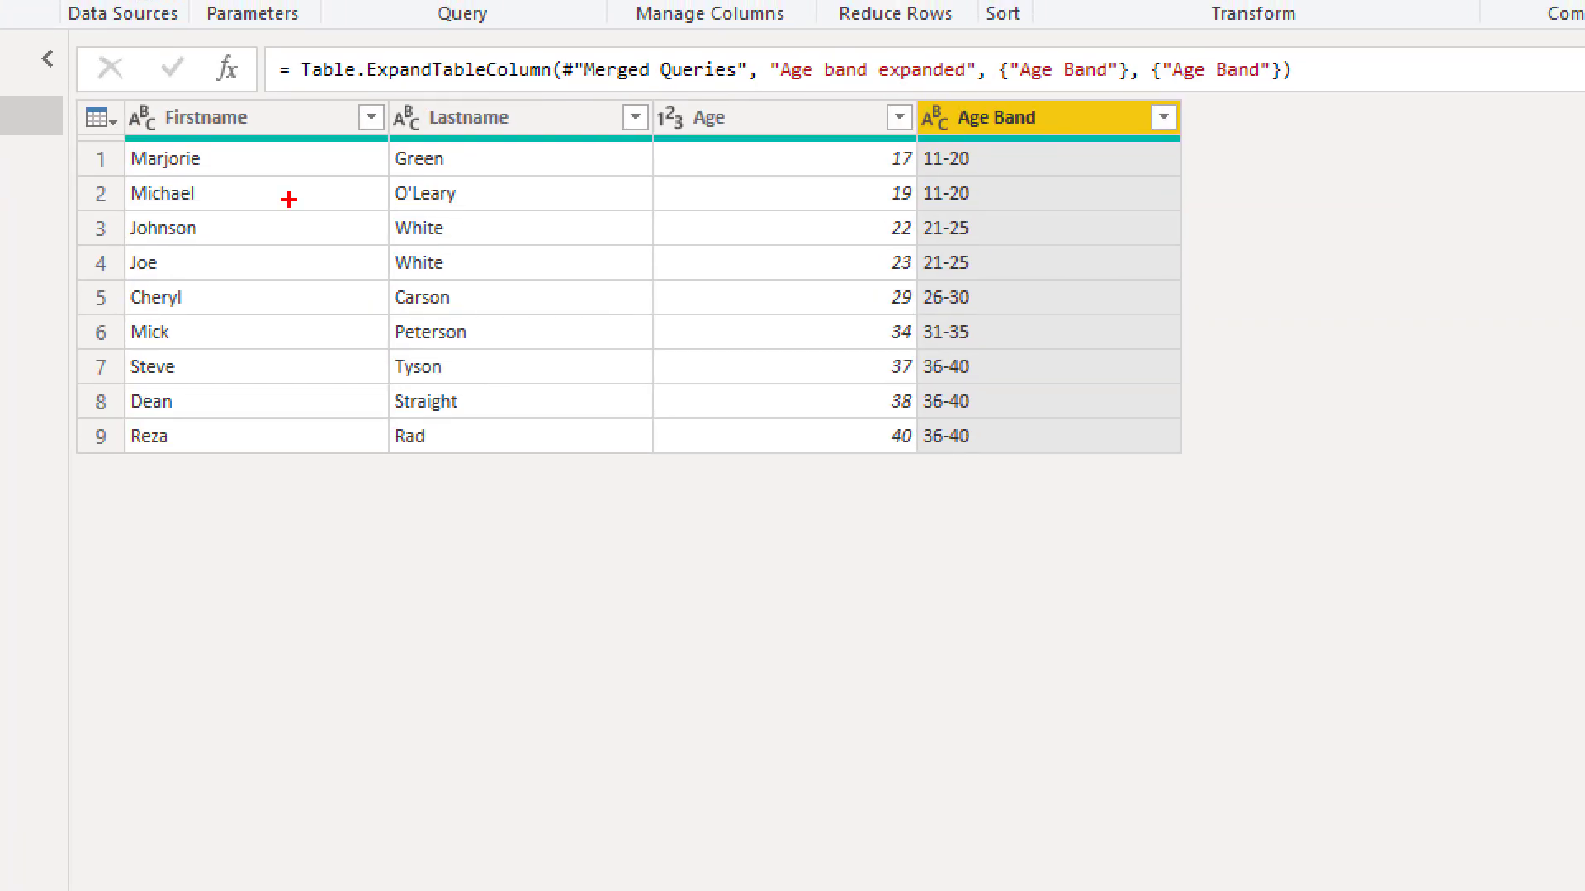
left_click_drag(912, 89, 1093, 500)
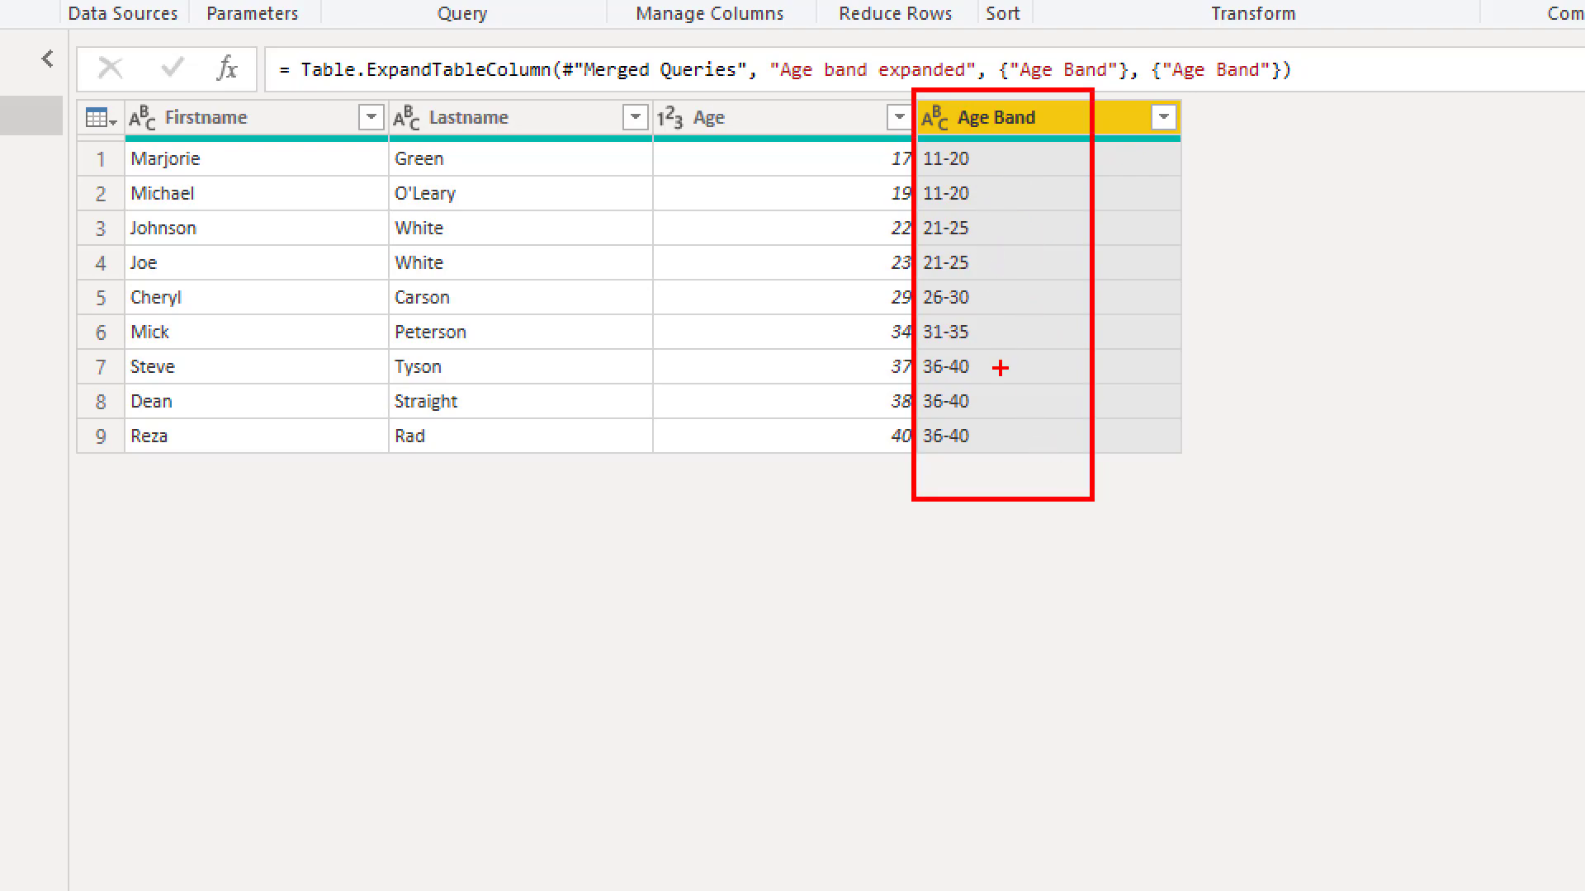
left_click_drag(980, 174, 869, 171)
left_click_drag(880, 314, 989, 312)
left_click_drag(882, 411, 962, 413)
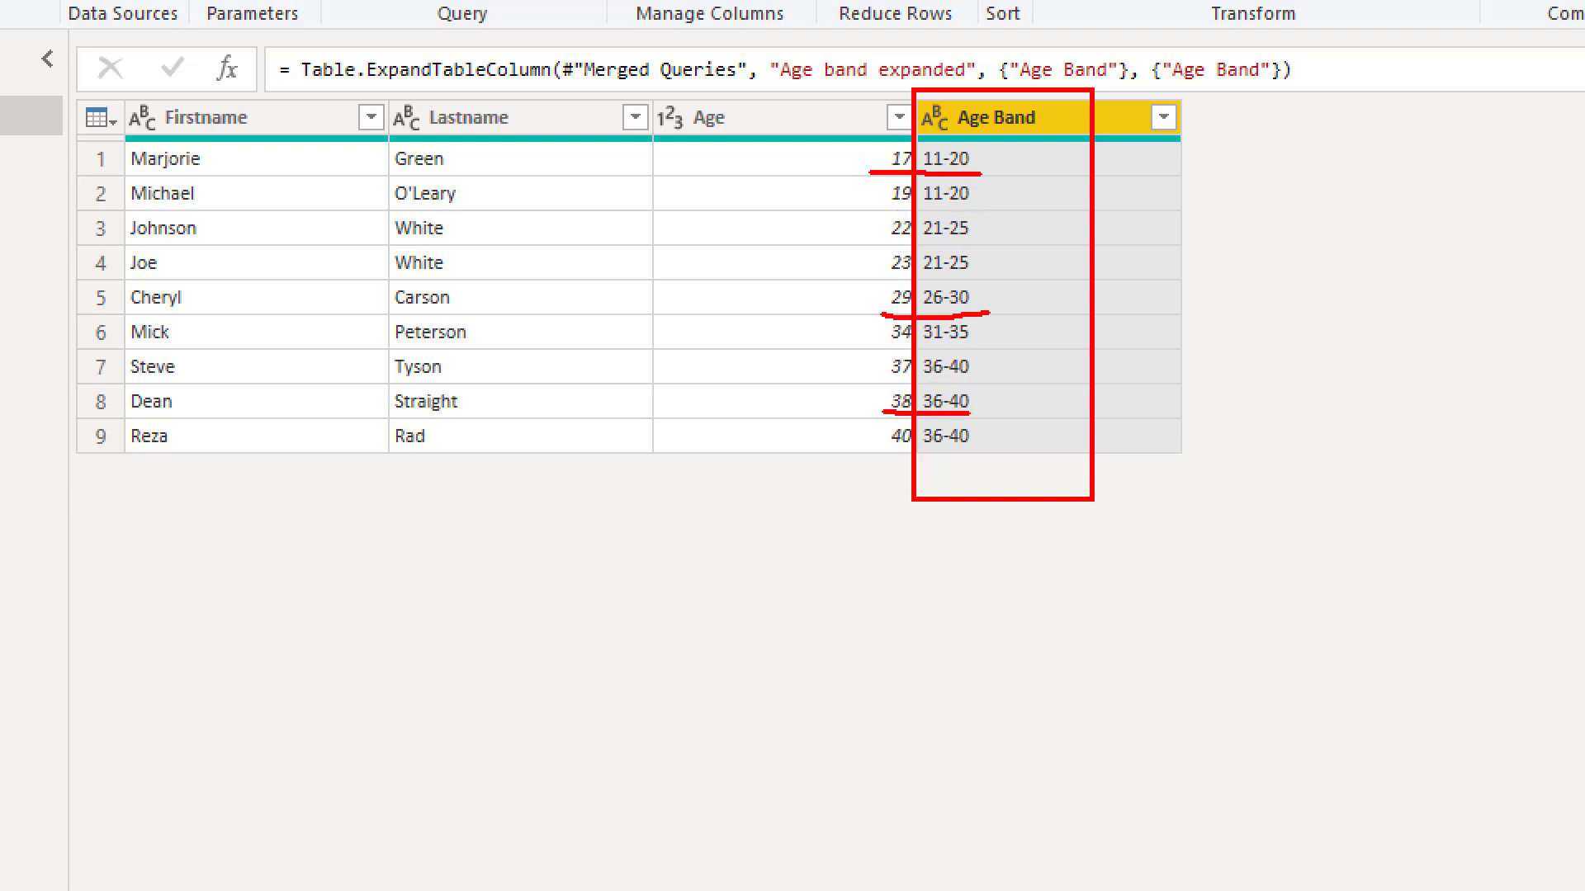
key("Escape")
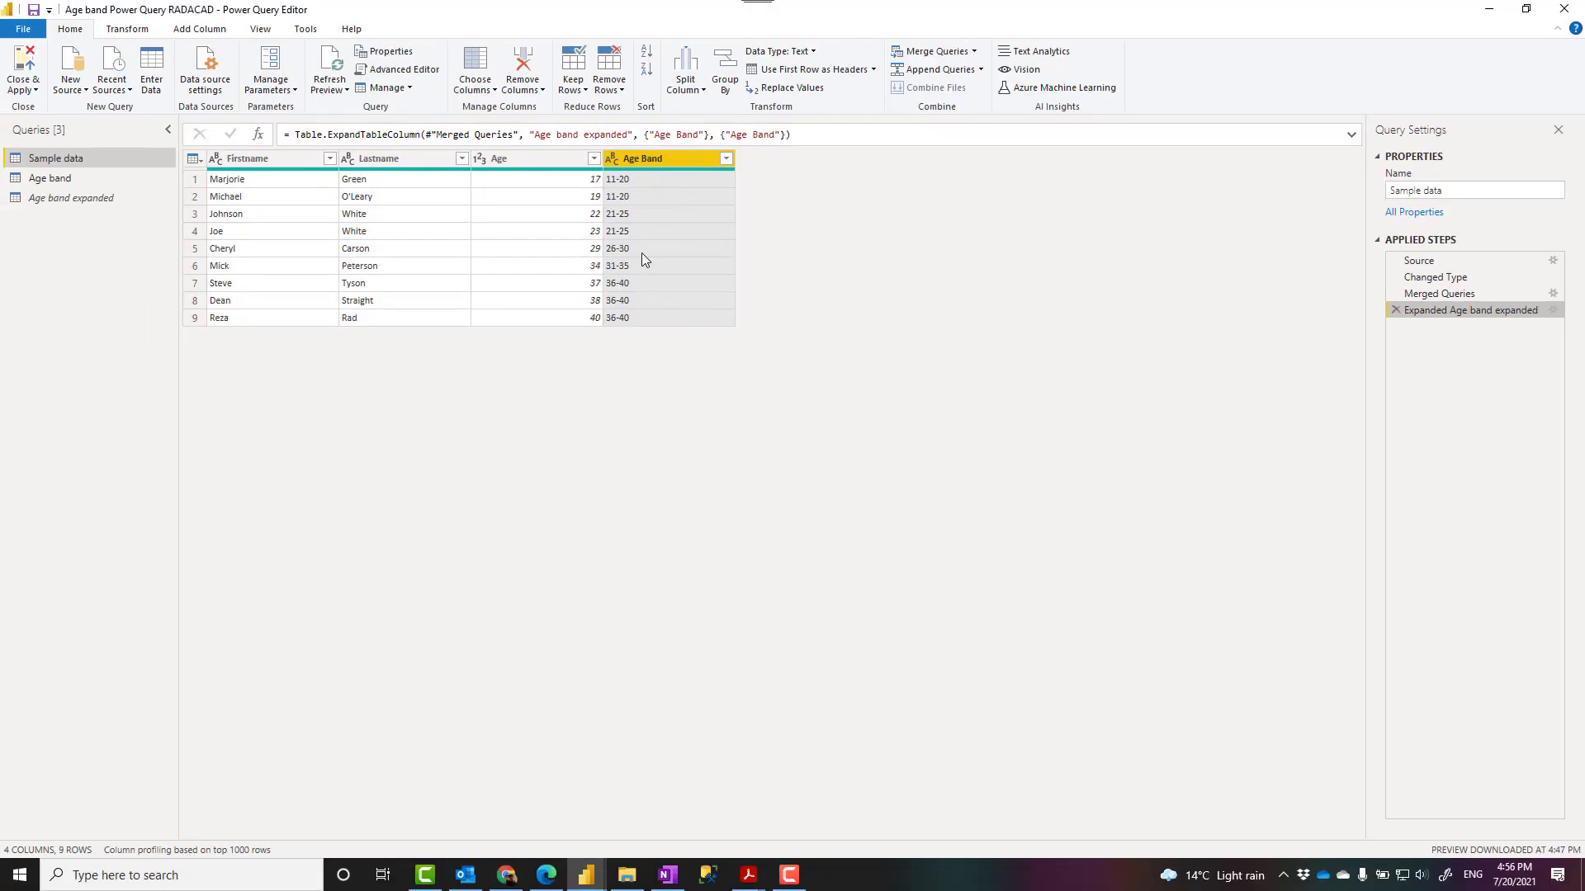
Step: Mark the Age Band column and two areas beside it on screen to illustrate additional band columns
key("ctrl+1")
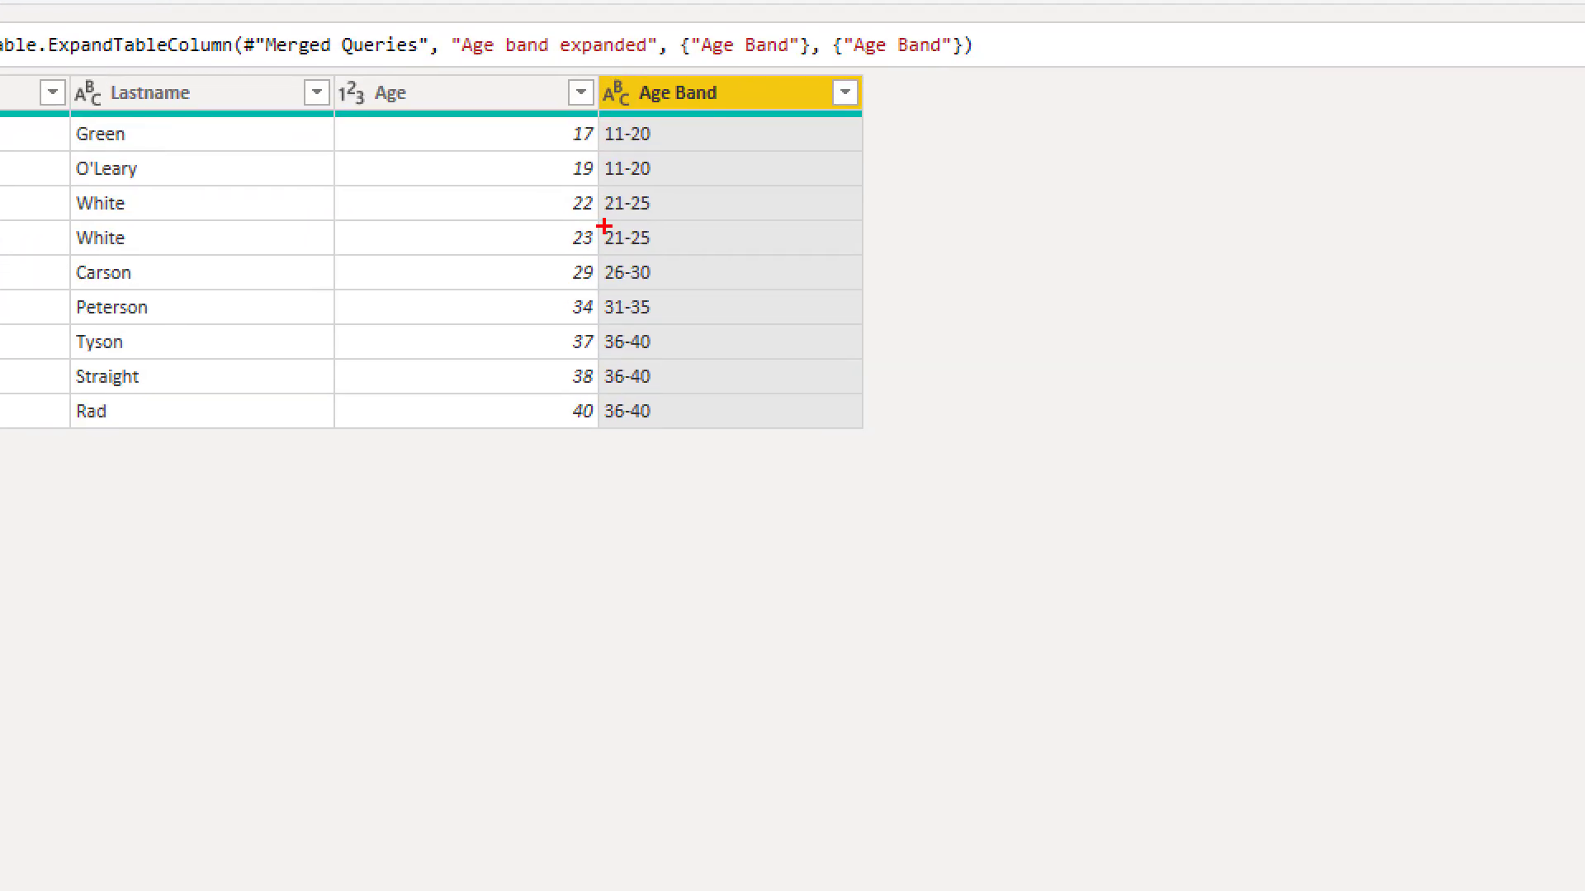
key("Escape")
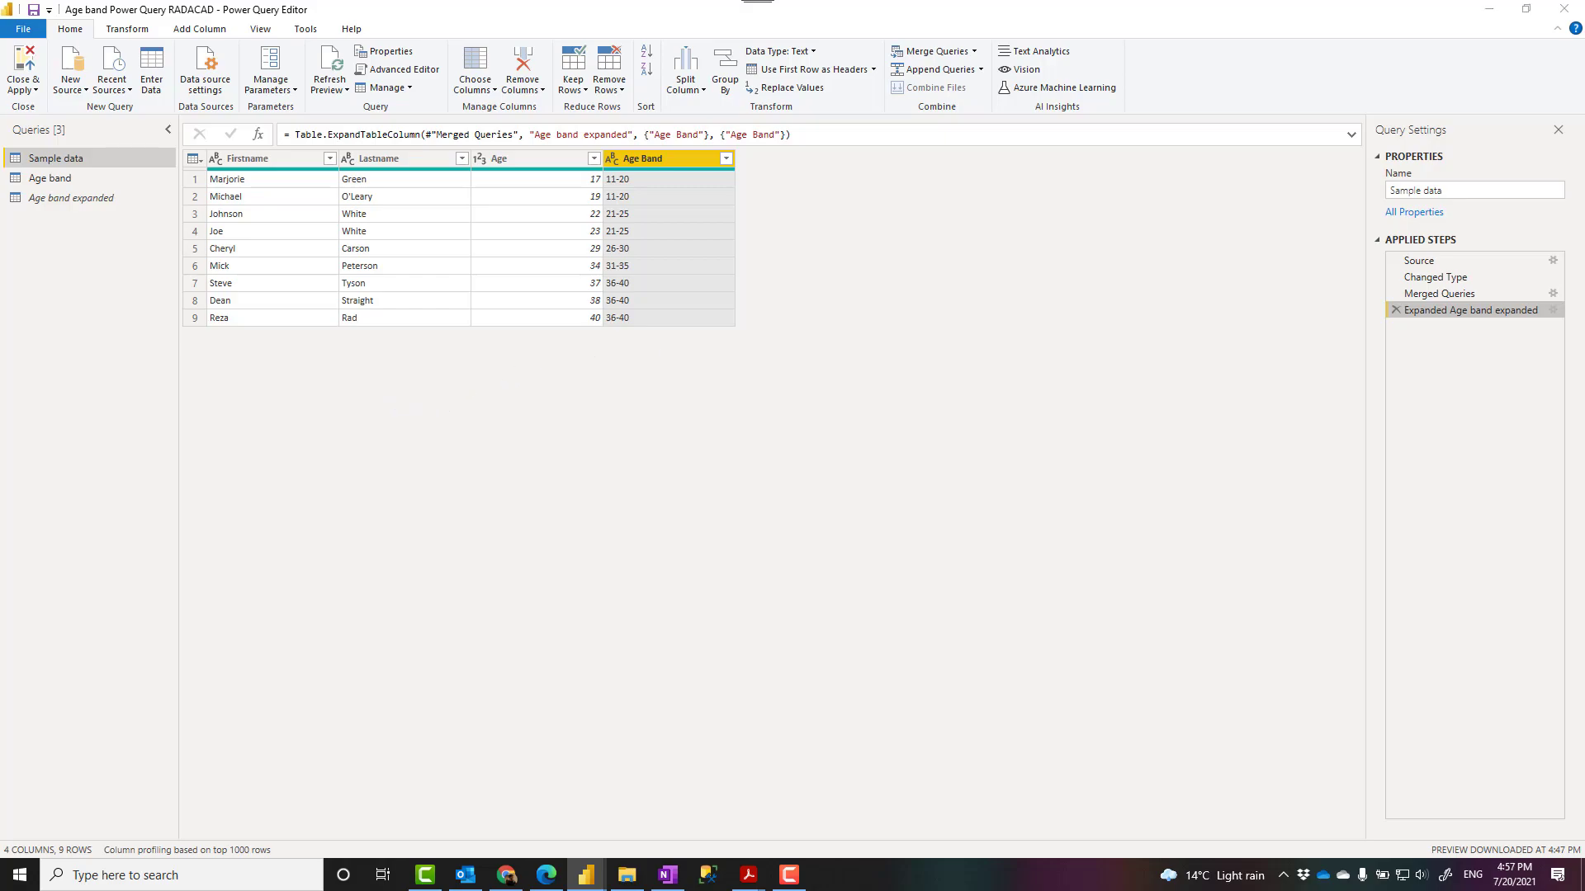
key("ctrl+1")
mouse_move(818, 43)
left_mouse_down()
mouse_move(964, 377)
mouse_move(968, 429)
left_mouse_up()
left_click_drag(968, 42, 1204, 433)
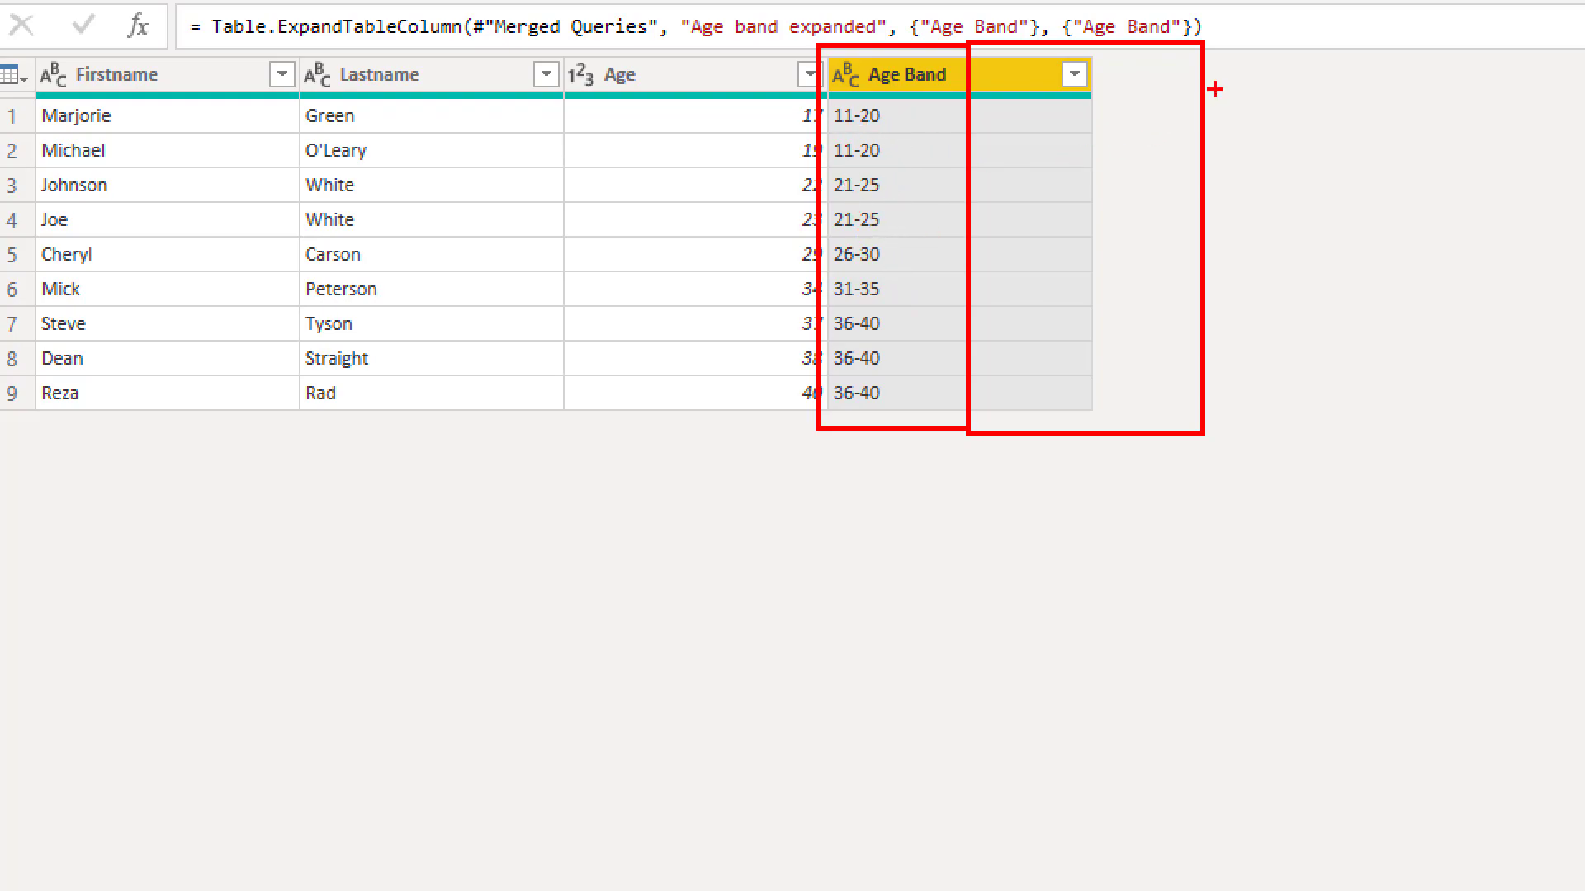
mouse_move(1210, 47)
left_mouse_down()
mouse_move(1231, 240)
mouse_move(1304, 415)
mouse_move(1377, 425)
left_mouse_up()
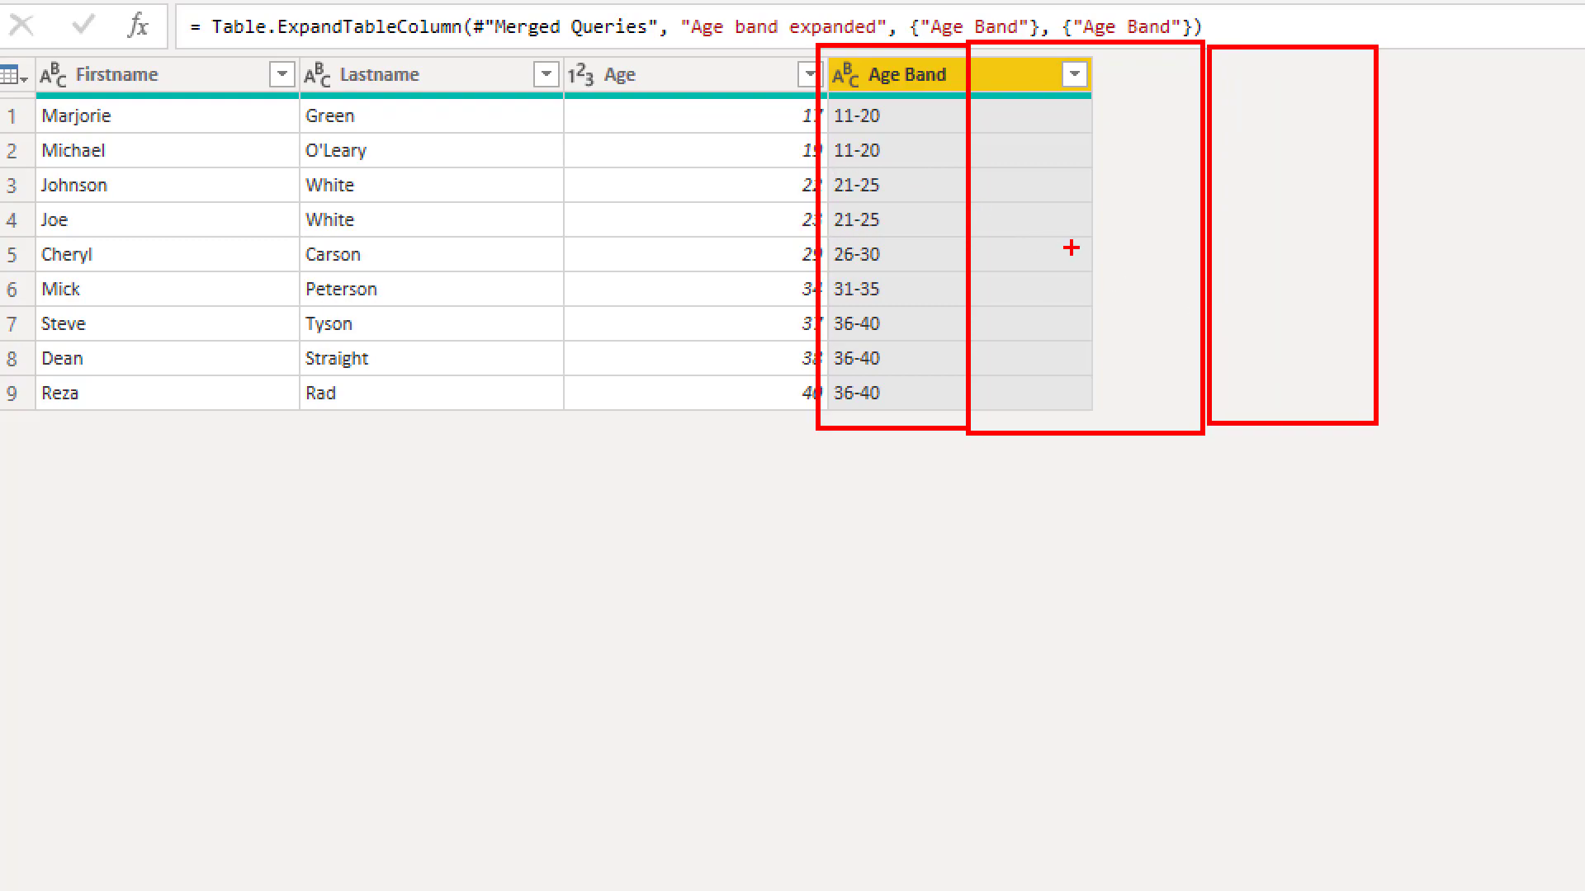
key("Escape")
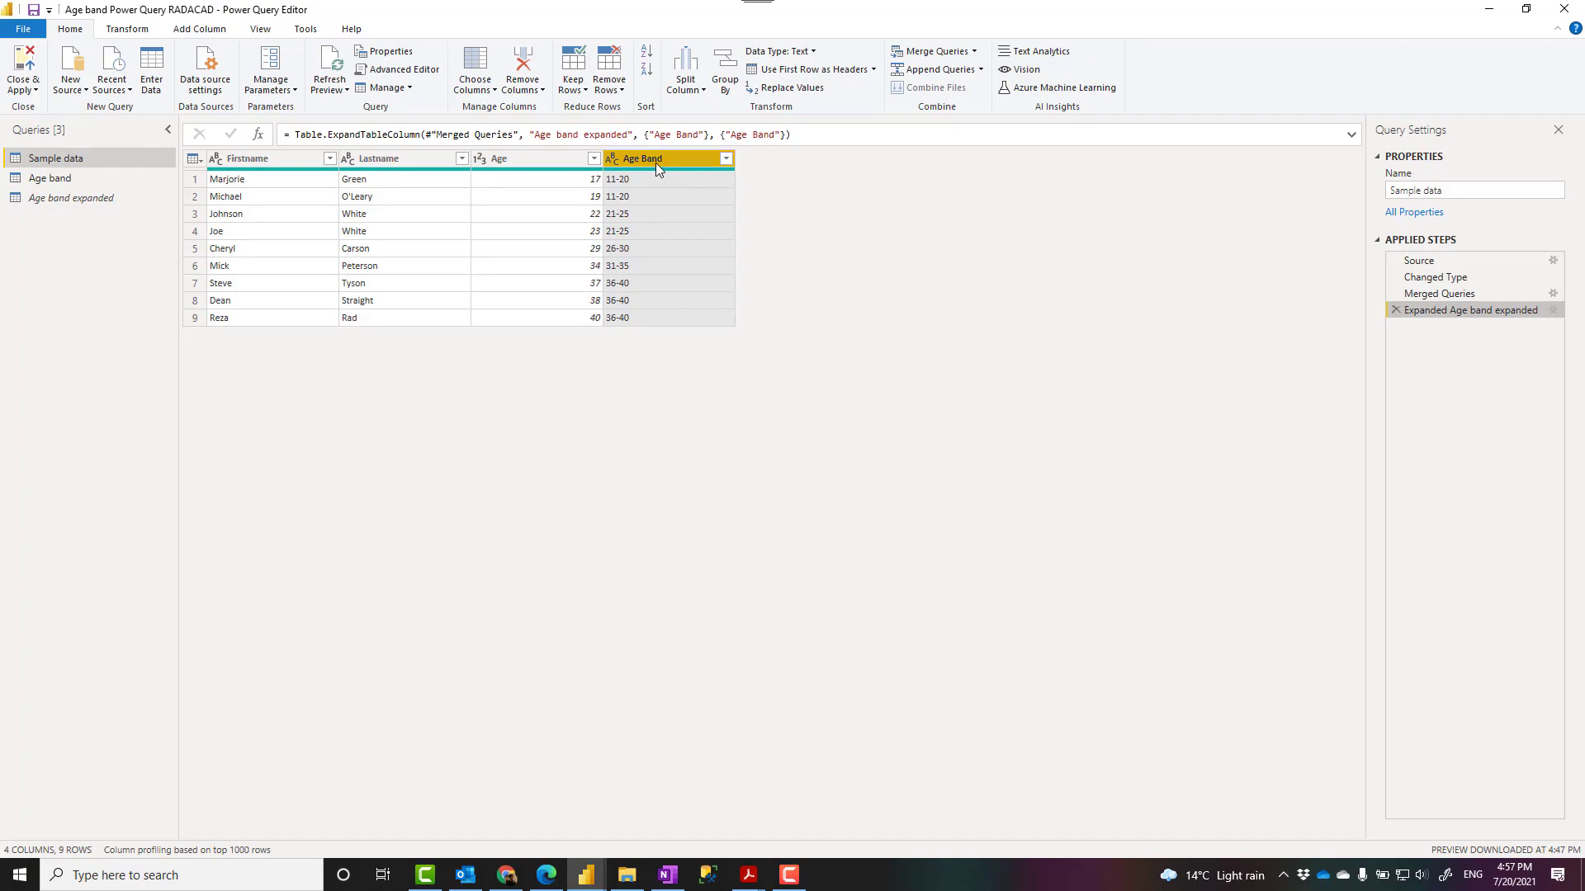
Step: Review the Age band and Sample data queries, and close the query editor with all changes applied
left_click(47, 179)
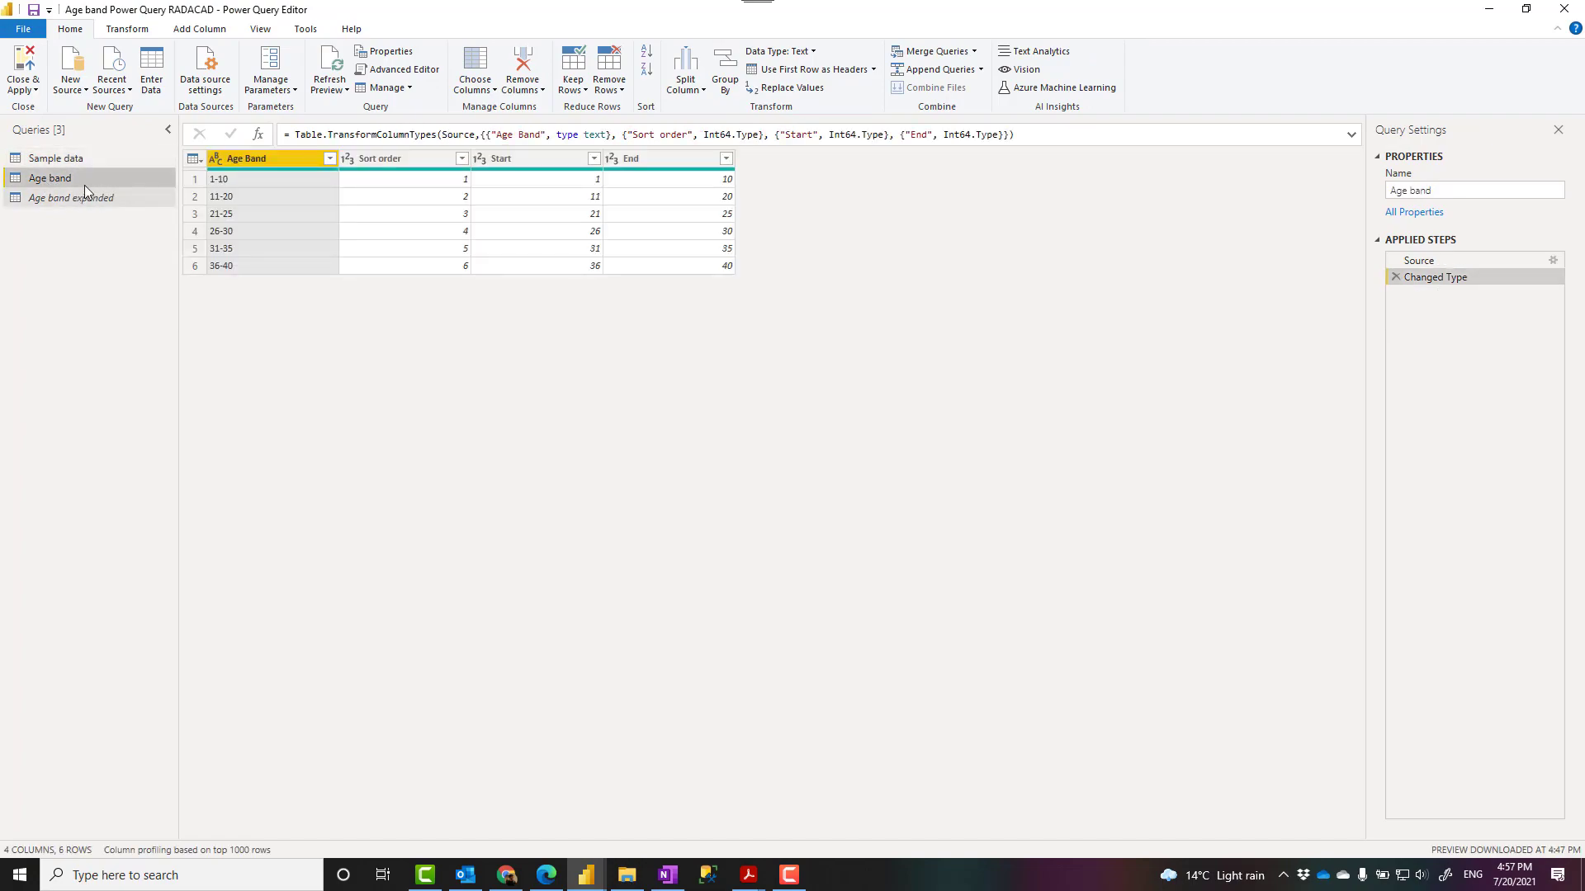
left_click(56, 161)
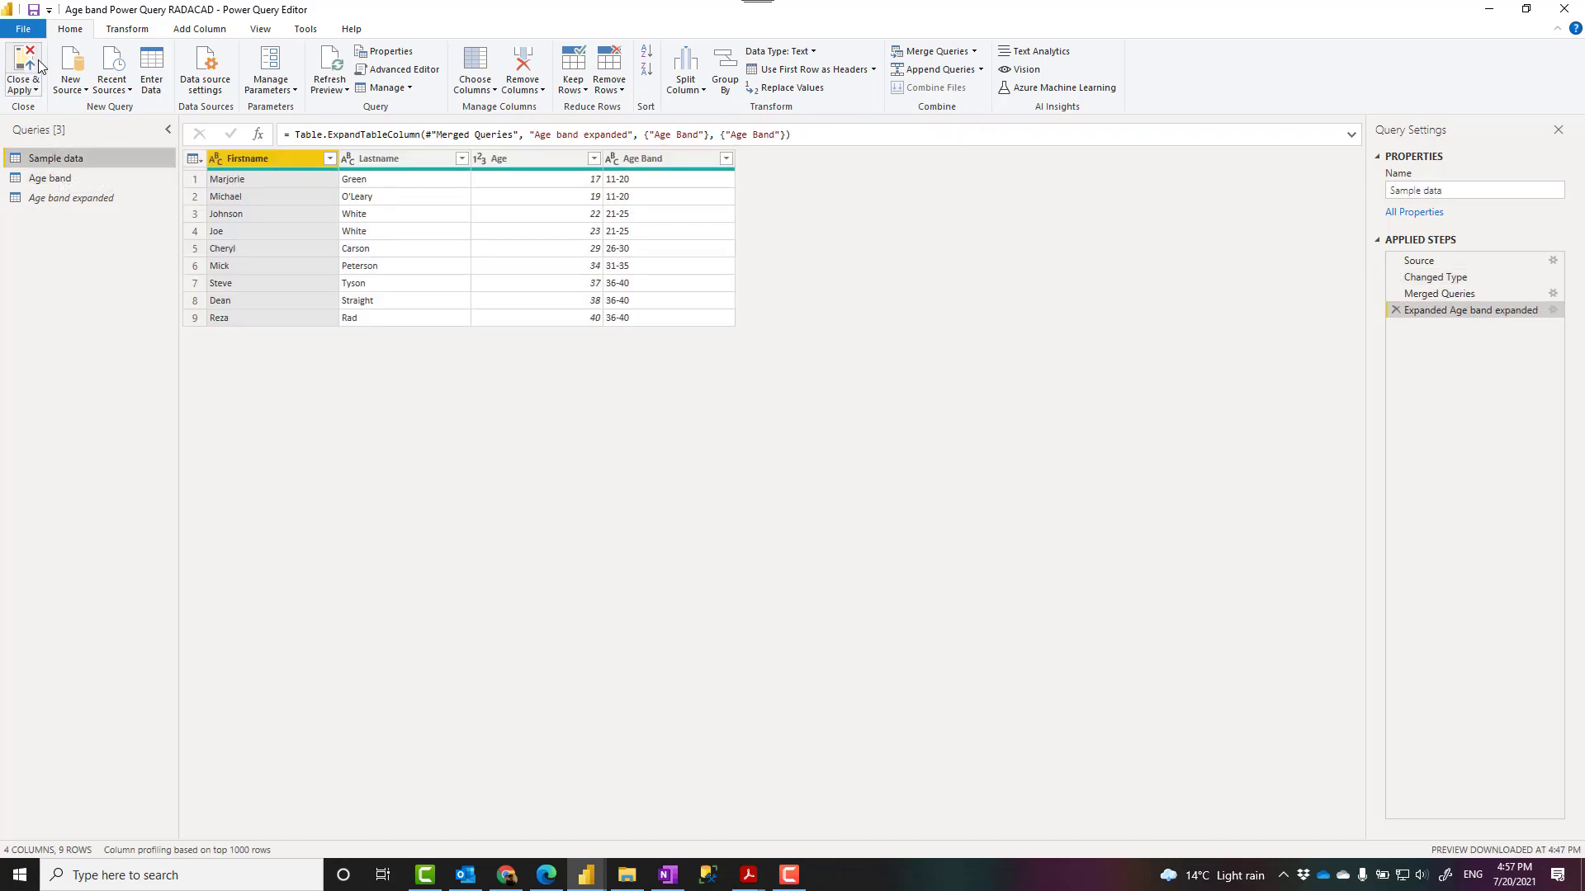
left_click(39, 66)
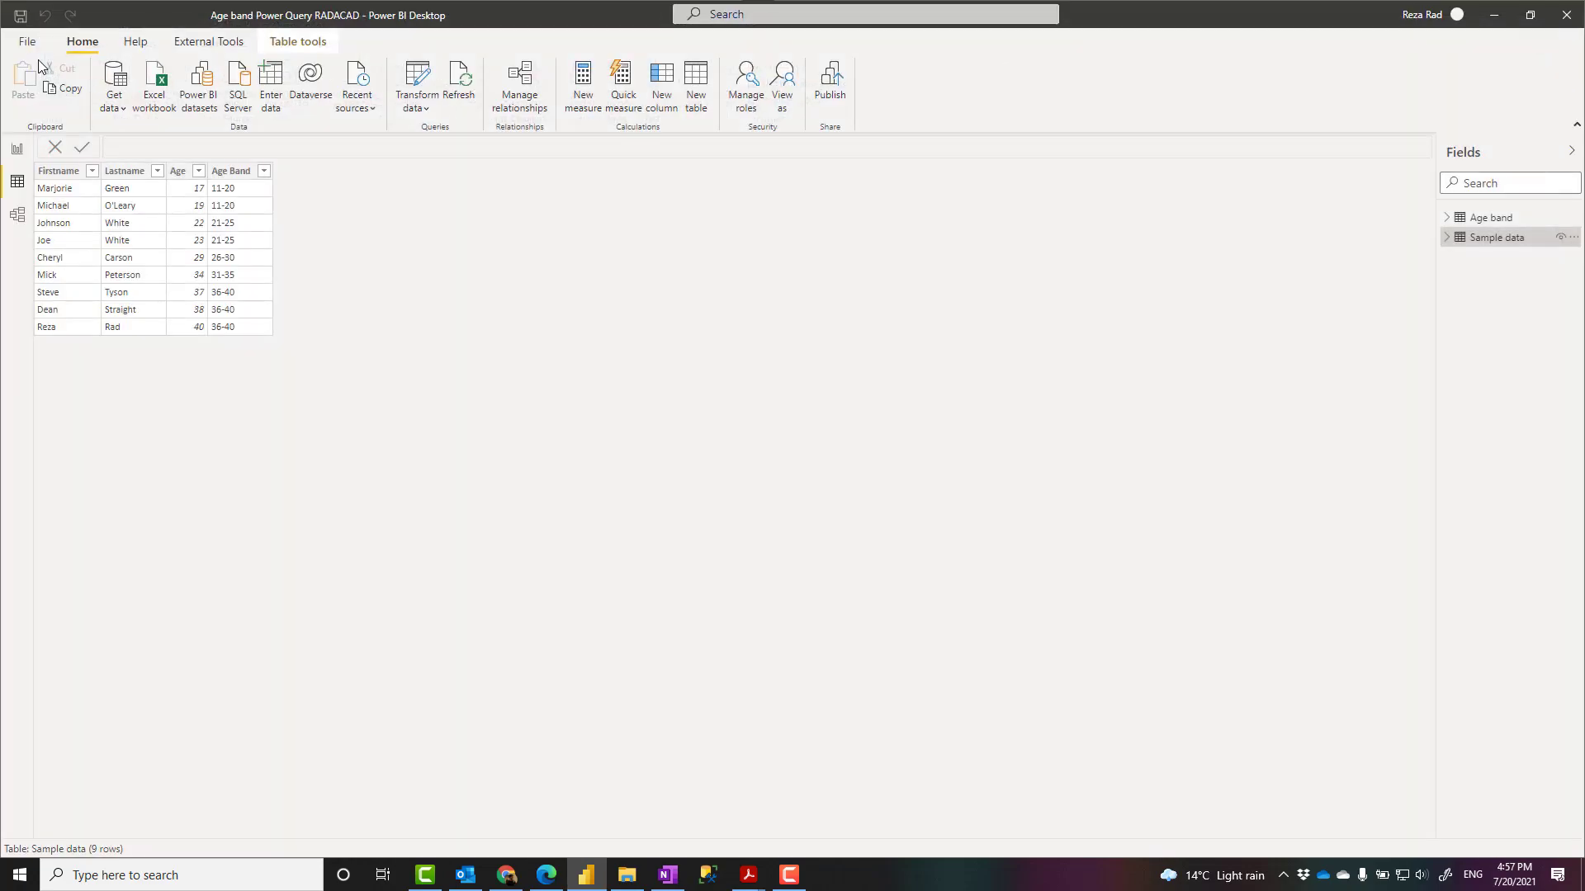
Step: Examine the model relationship between Age band and Sample data, and inspect the sort-by-column setting of the Age band table's Age Band column
left_click(20, 223)
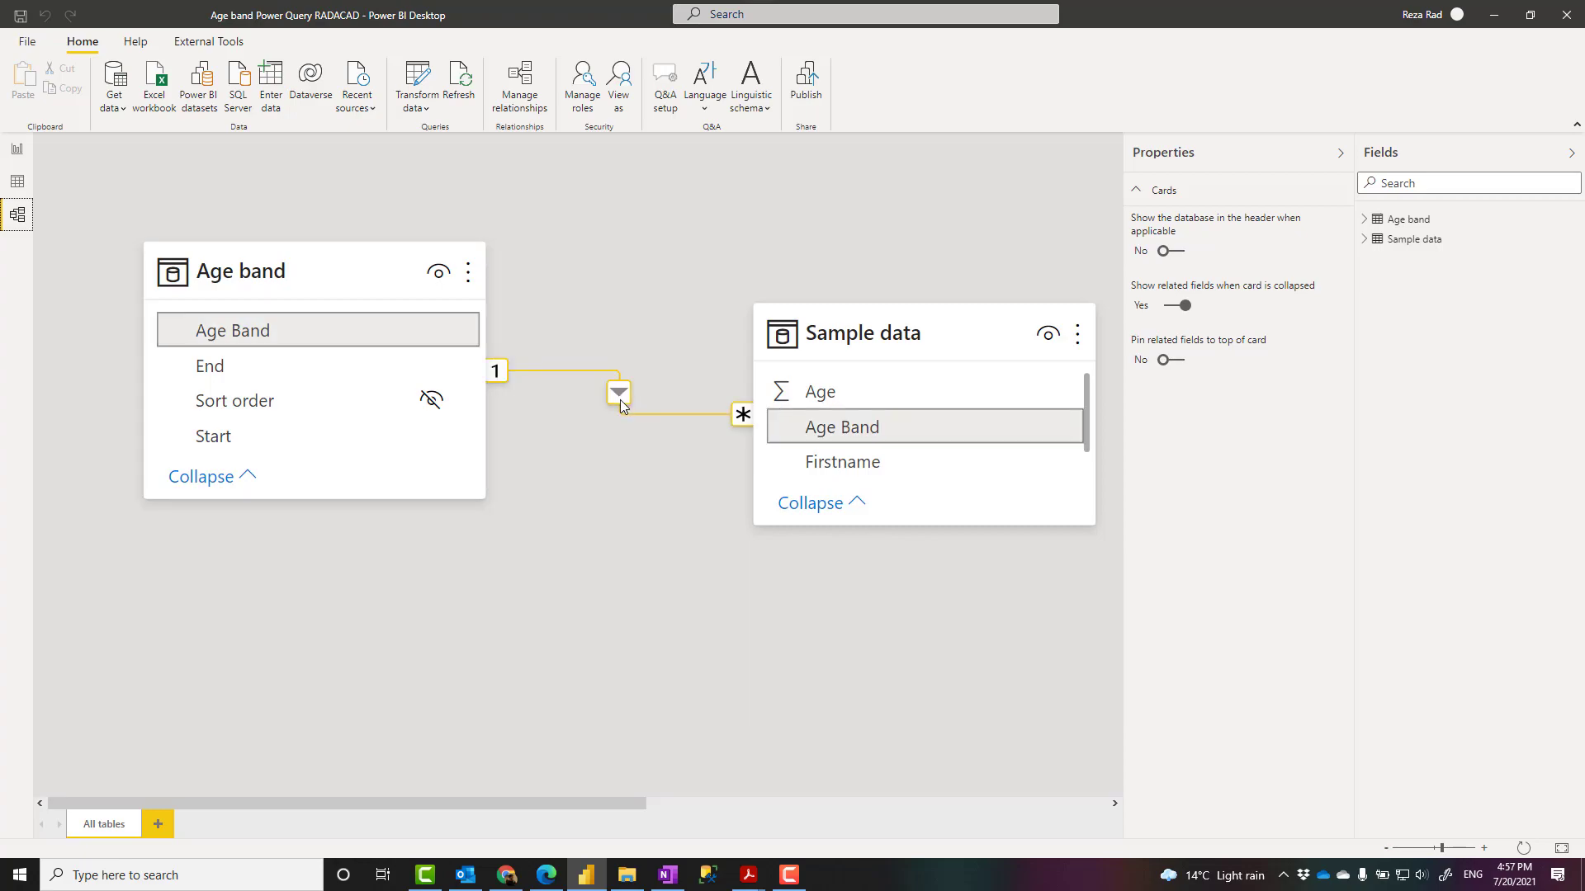
left_click(20, 185)
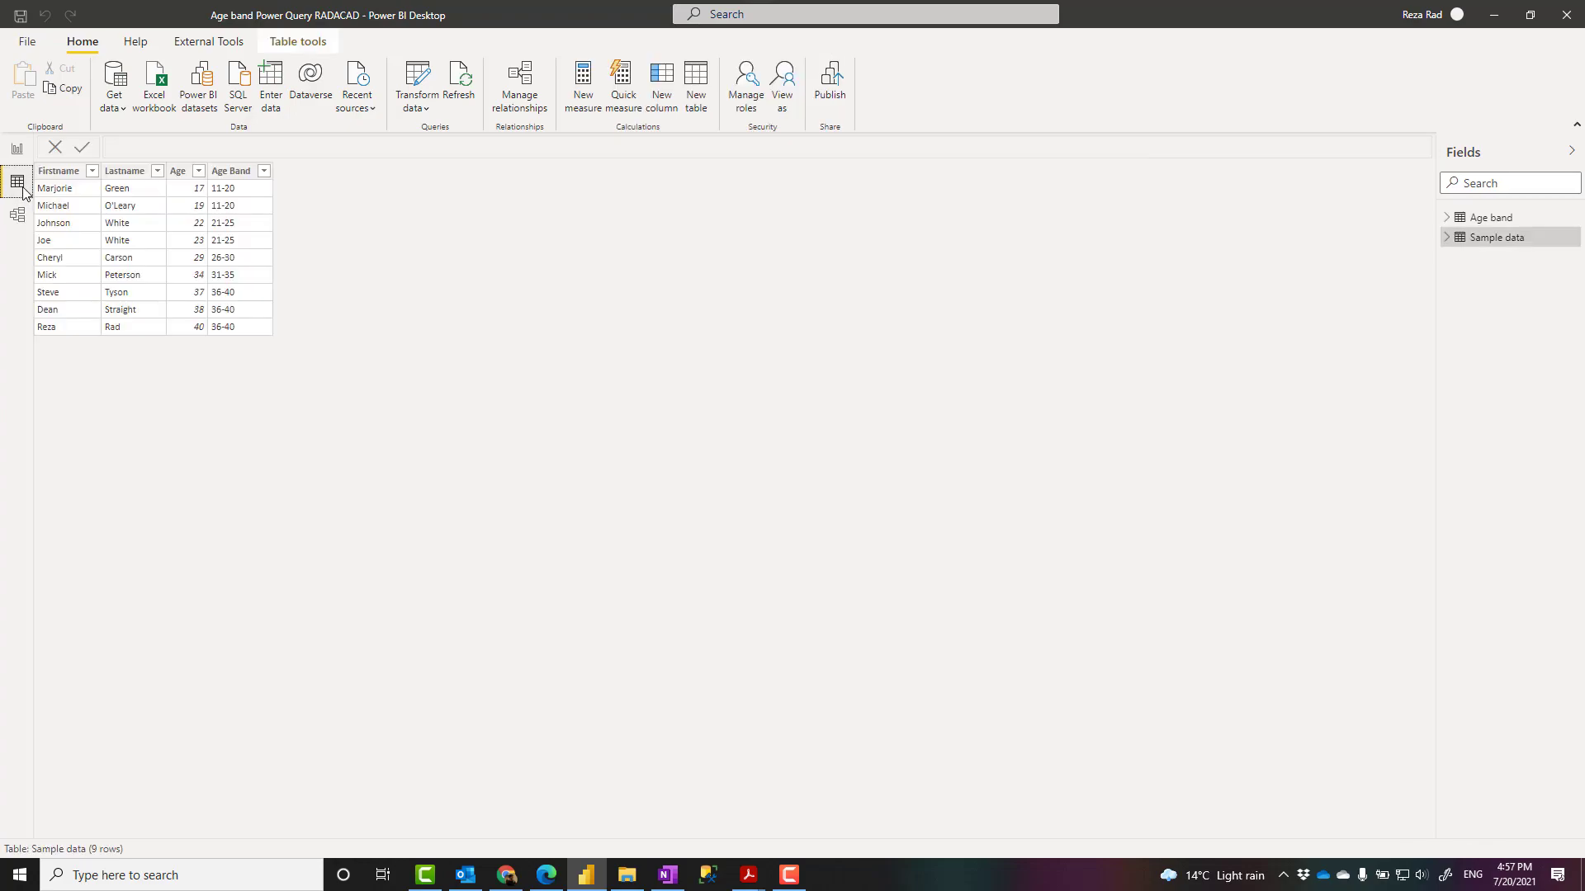
left_click(1492, 217)
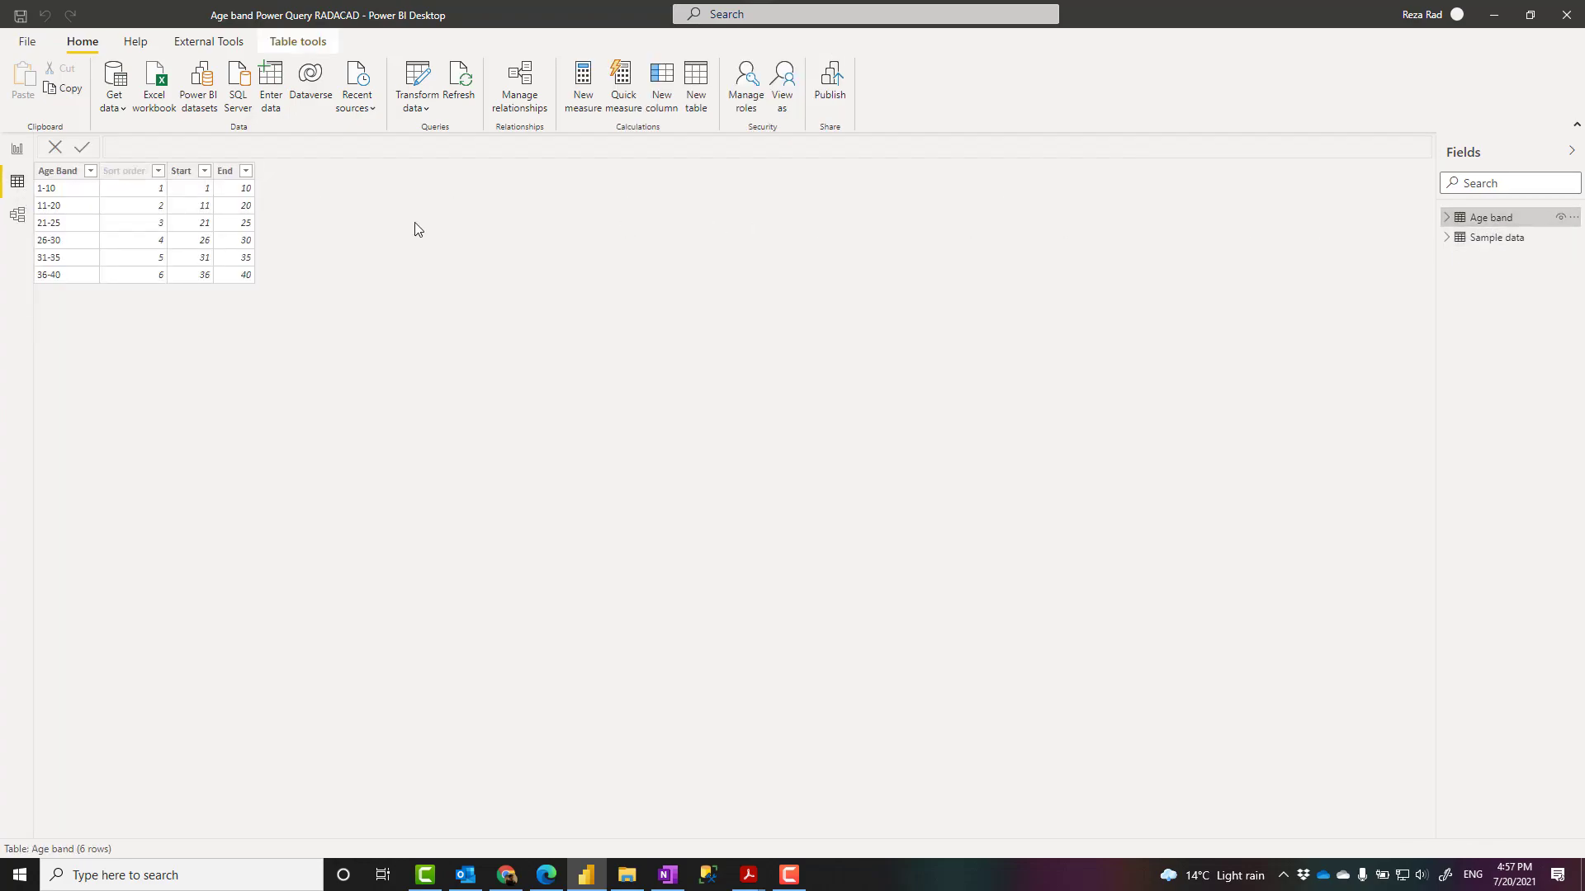
left_click(66, 175)
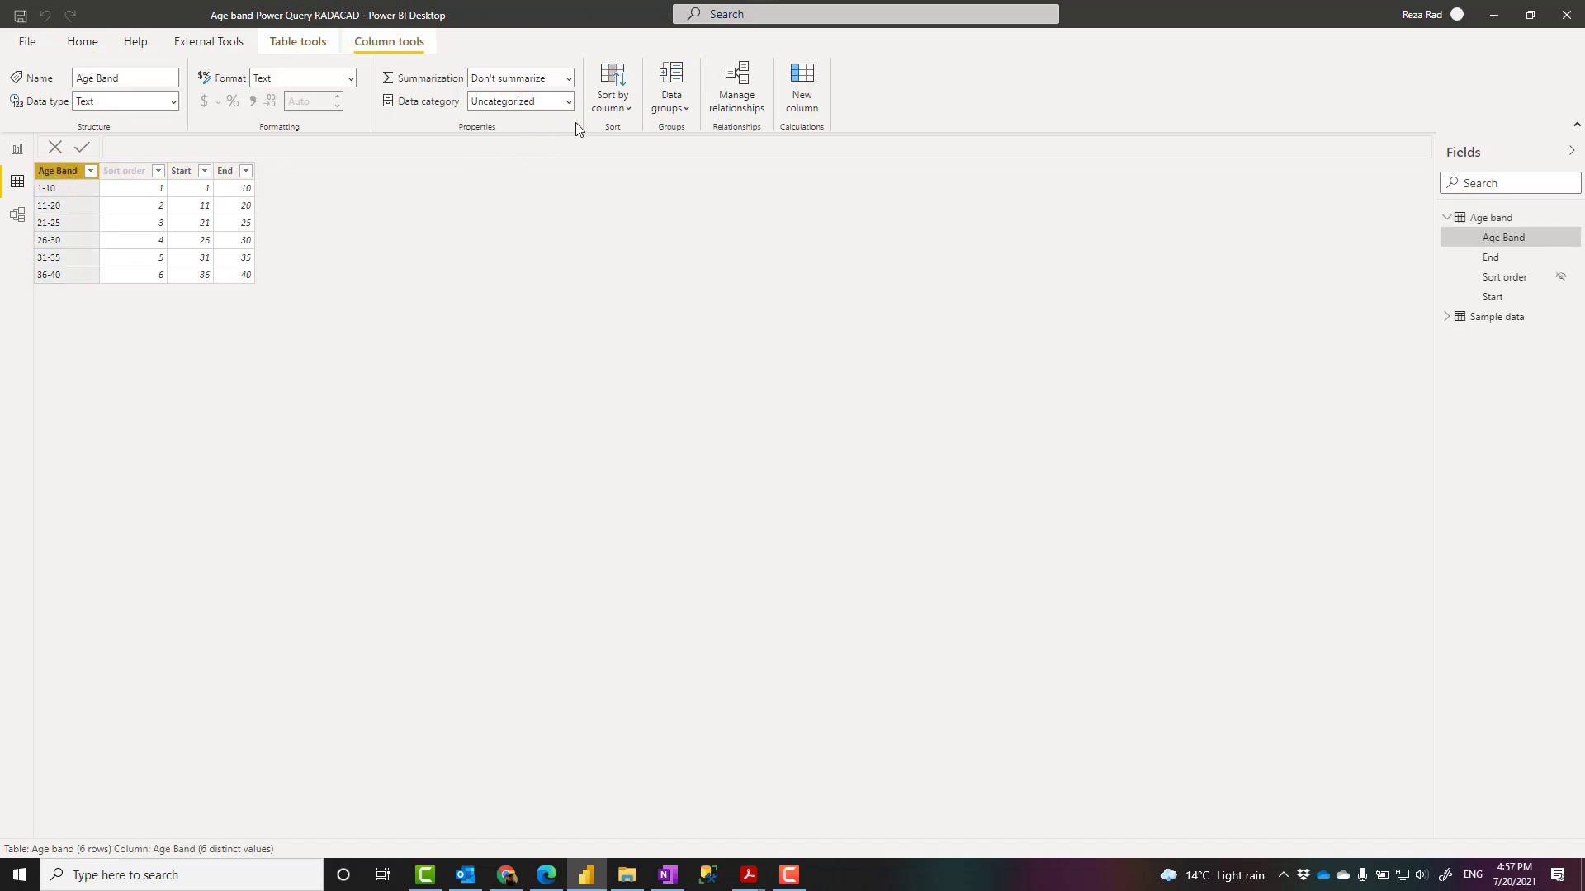
left_click(614, 103)
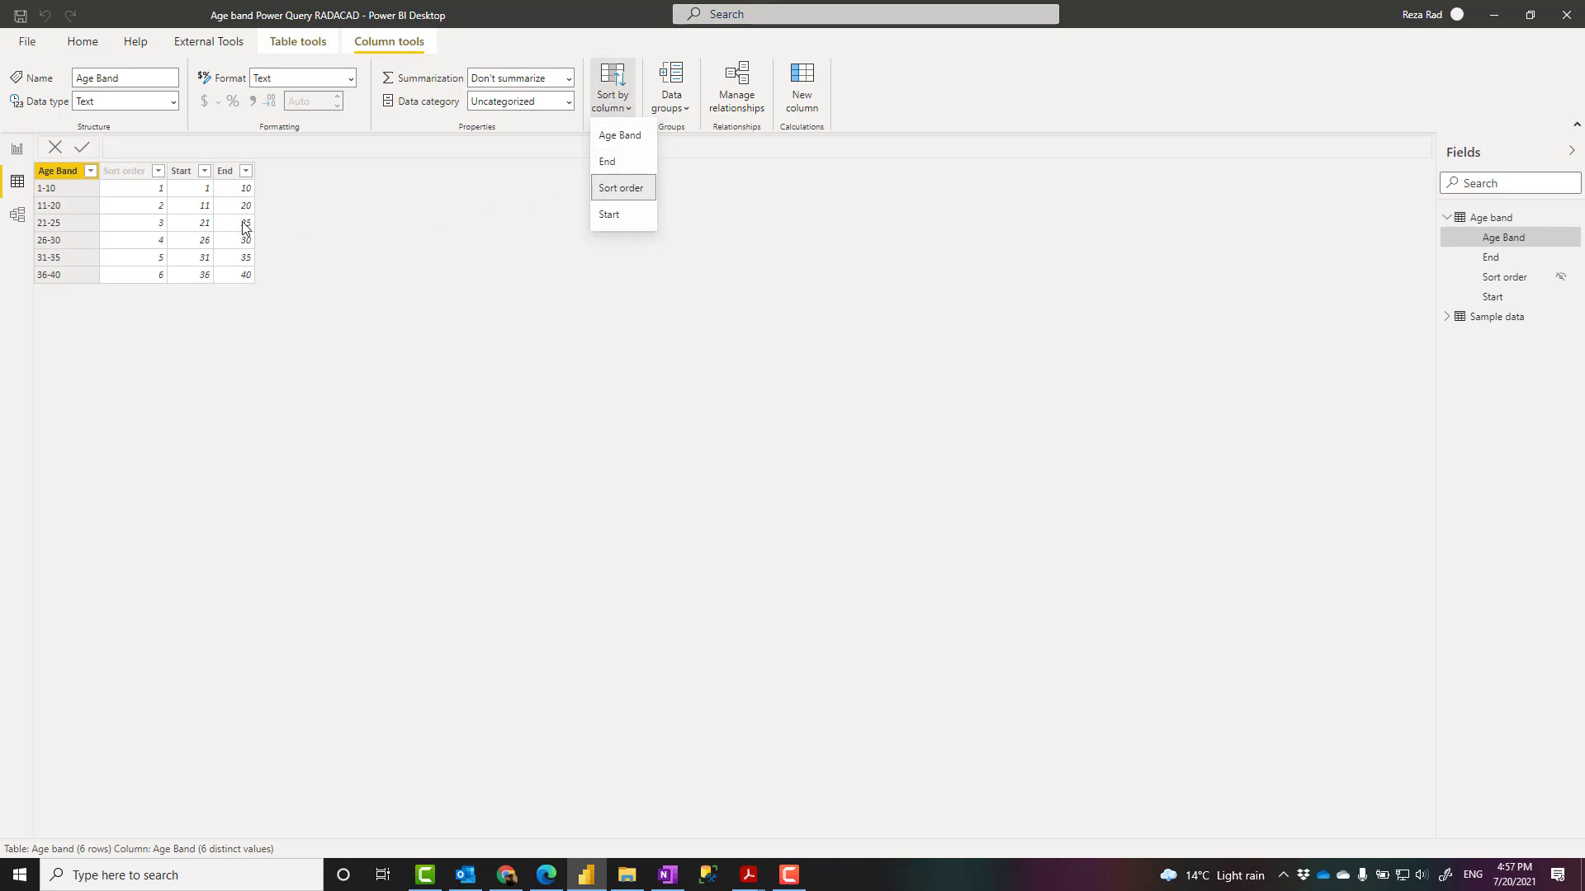
left_click(134, 175)
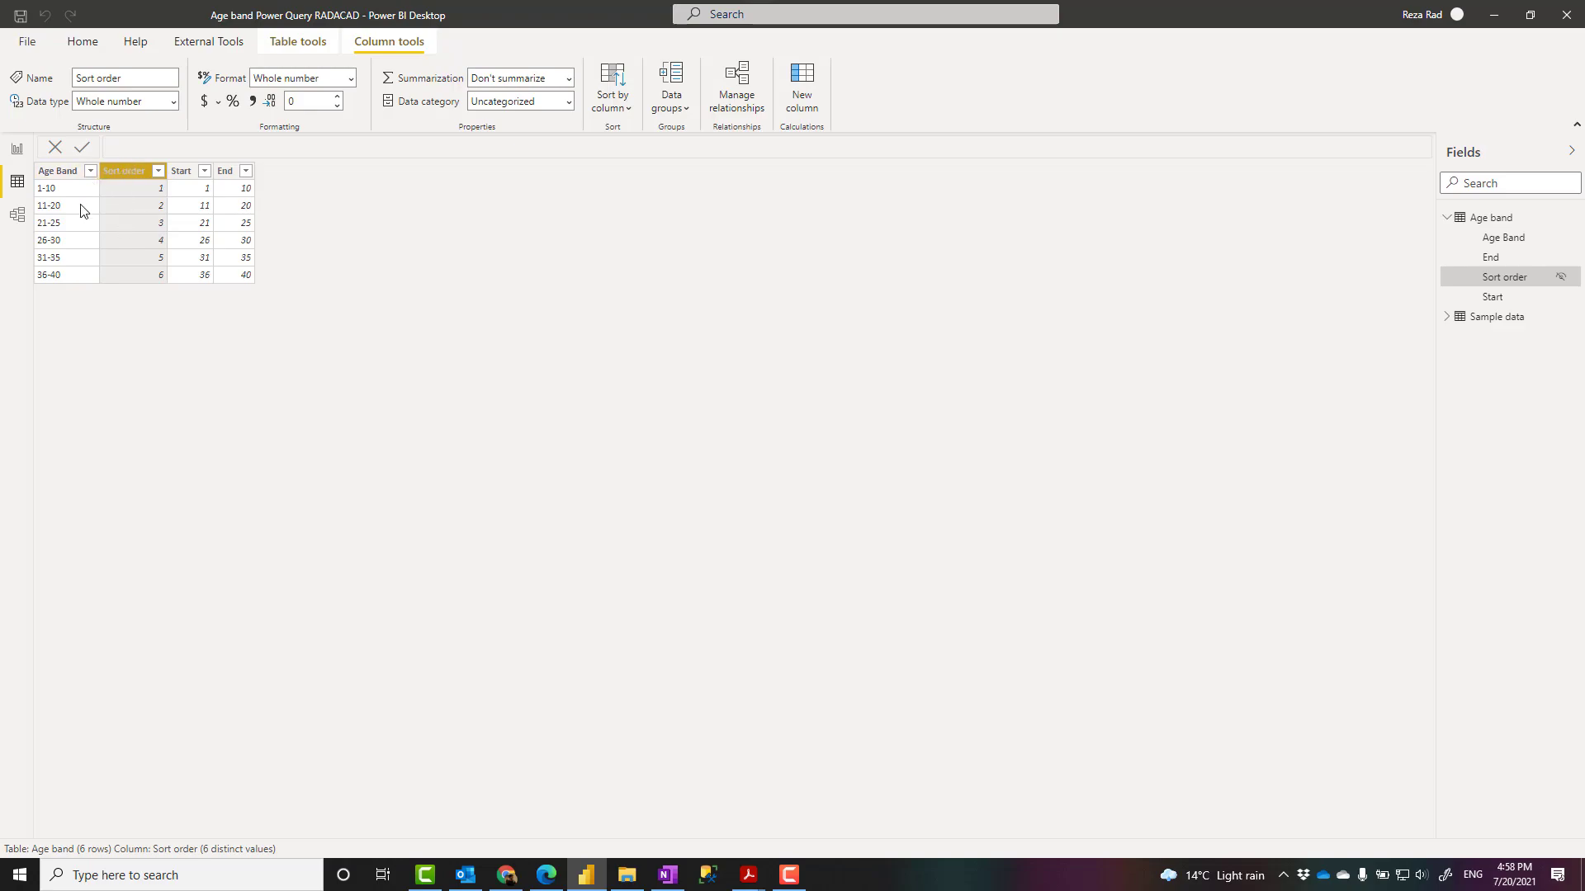
left_click(52, 171)
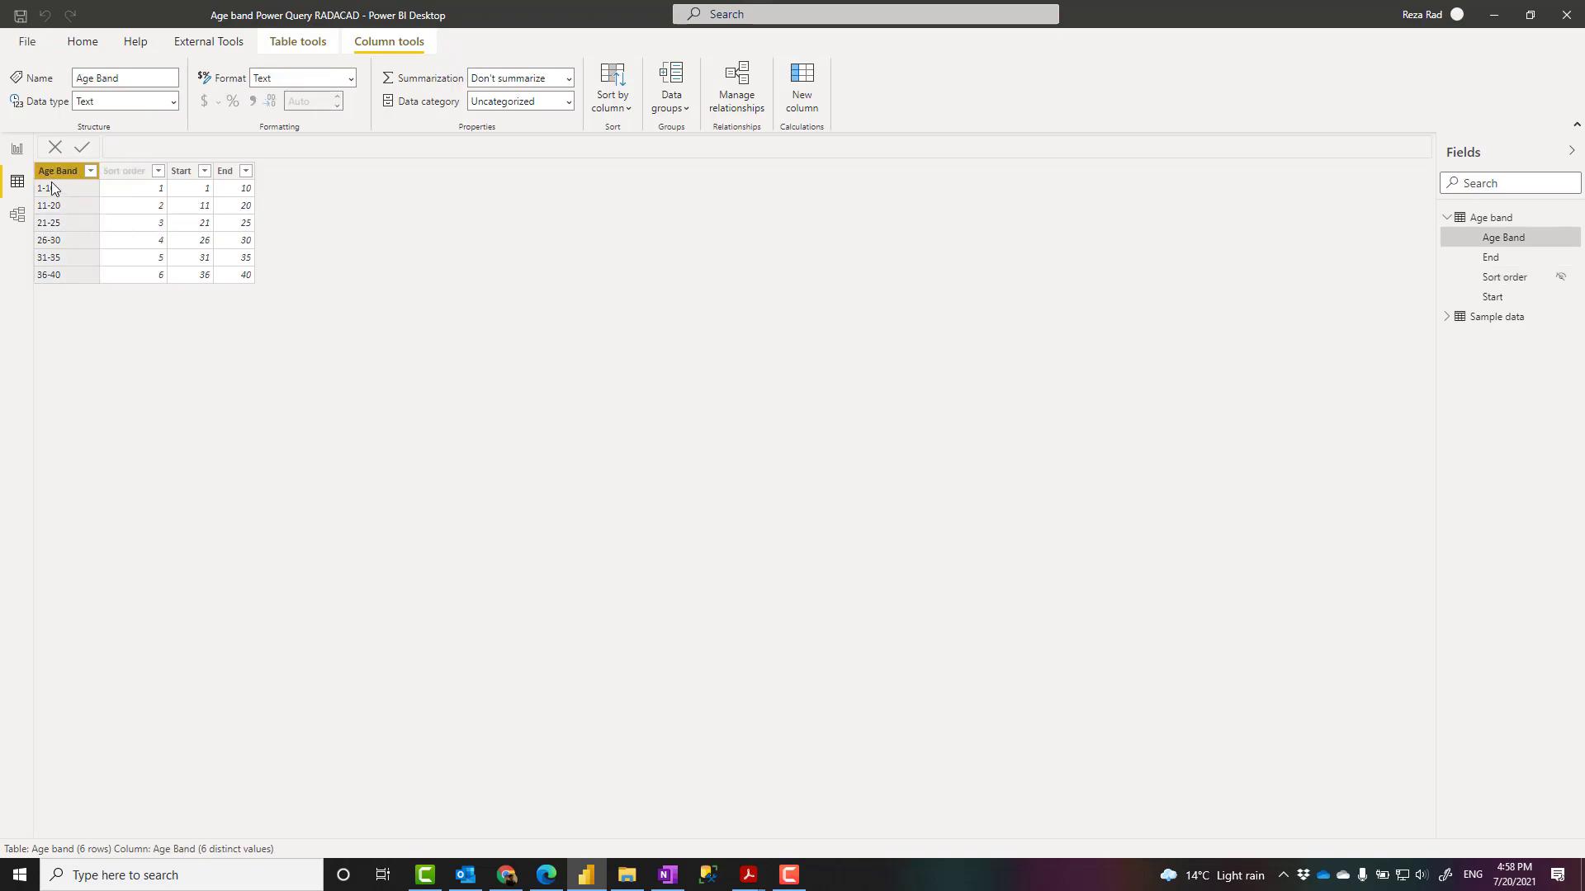
Step: View the Employees by age chart in the report and check which Age band table field it uses
left_click(18, 154)
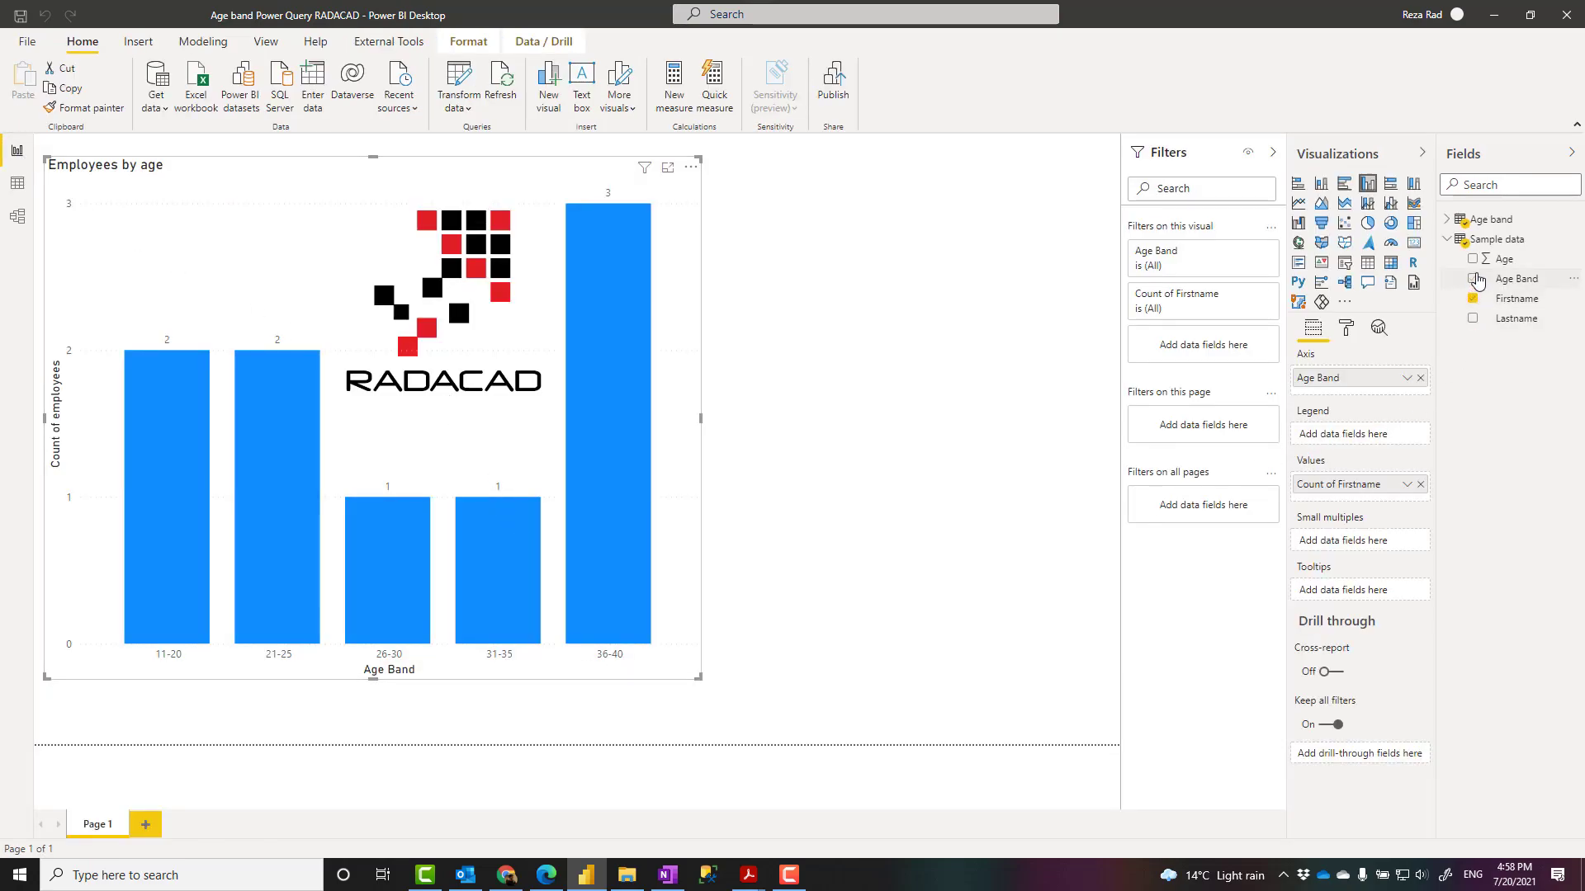
left_click(1447, 220)
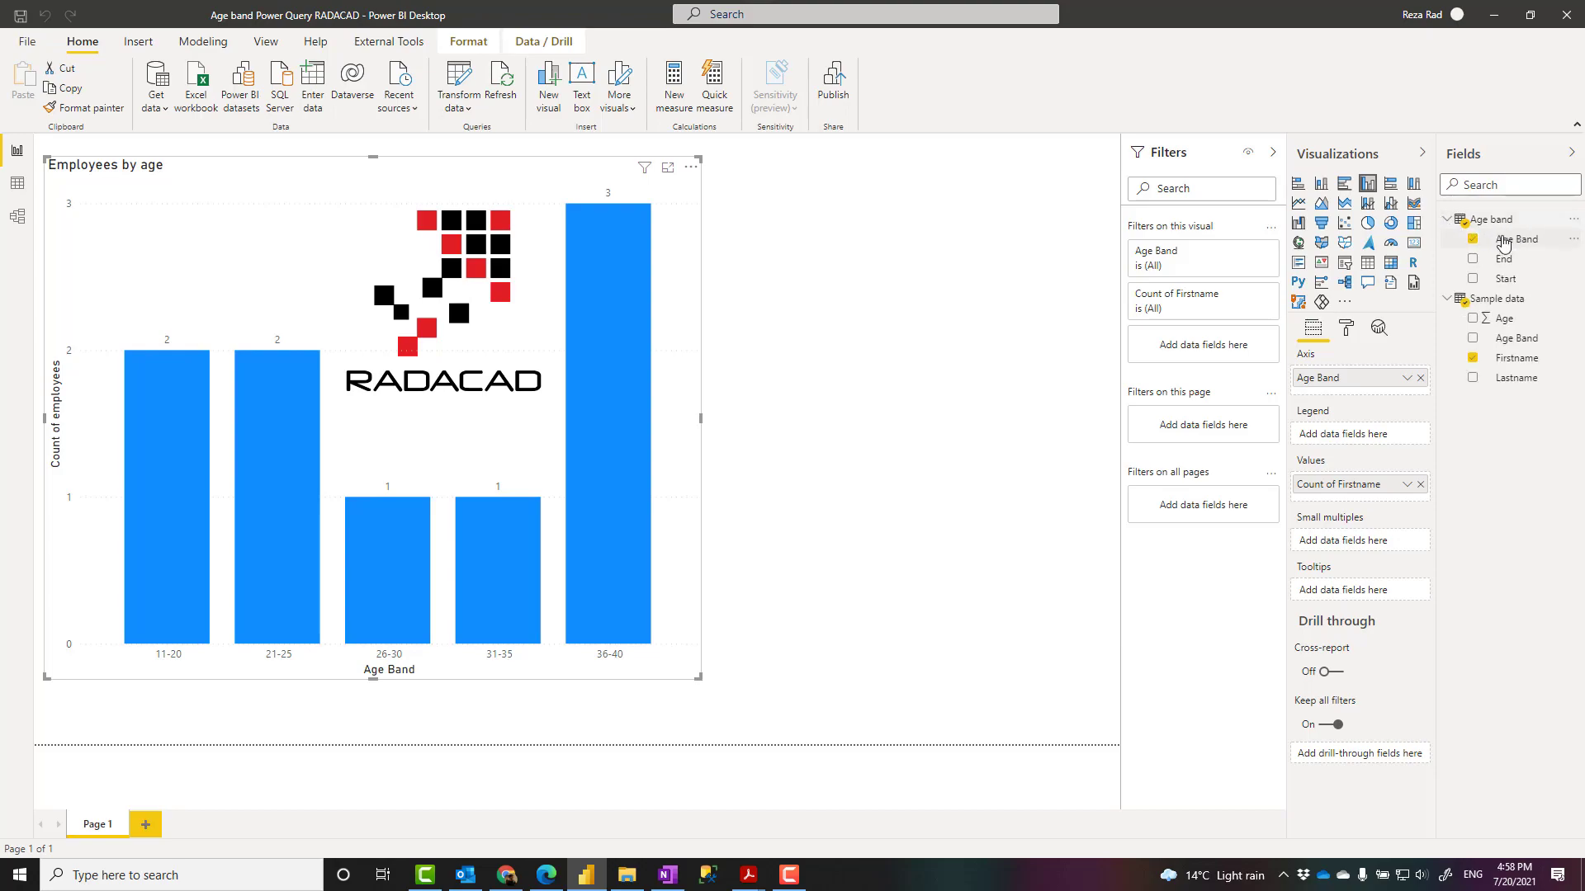